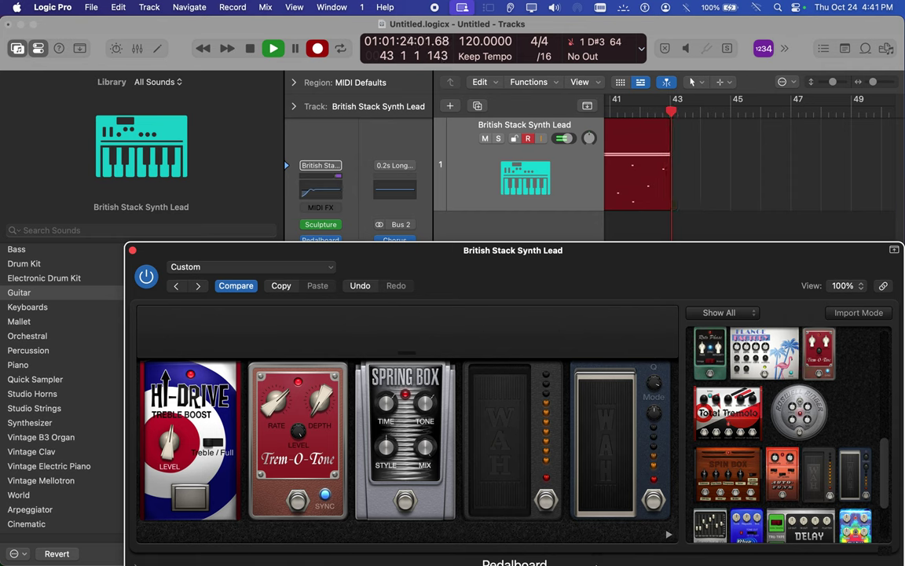
# - Switch to Max, route the second row's middle noteout to from Max 2 and set that group's metro interval number to 4444
pyautogui.moveTo(600, 550)
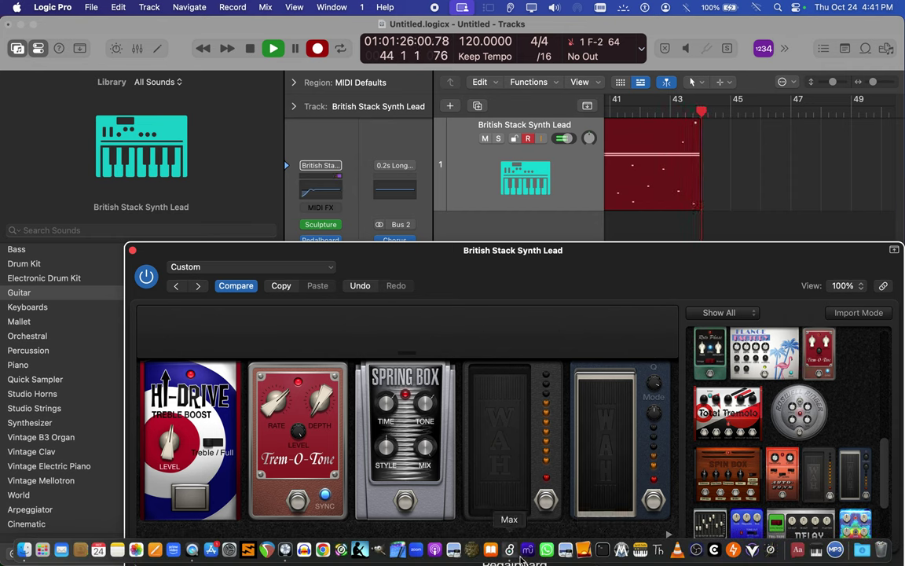
pyautogui.click(509, 549)
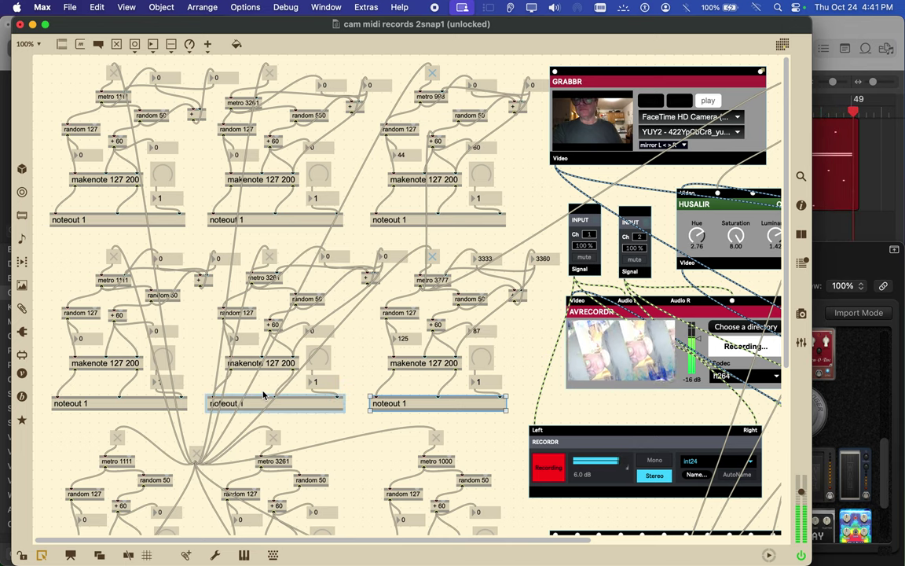
pyautogui.click(307, 408)
pyautogui.doubleClick(307, 408)
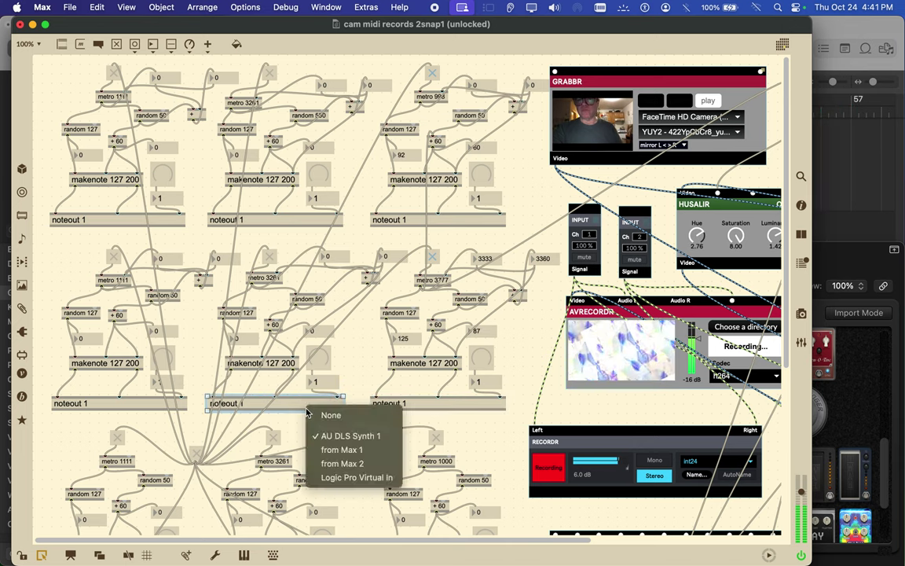
pyautogui.click(331, 464)
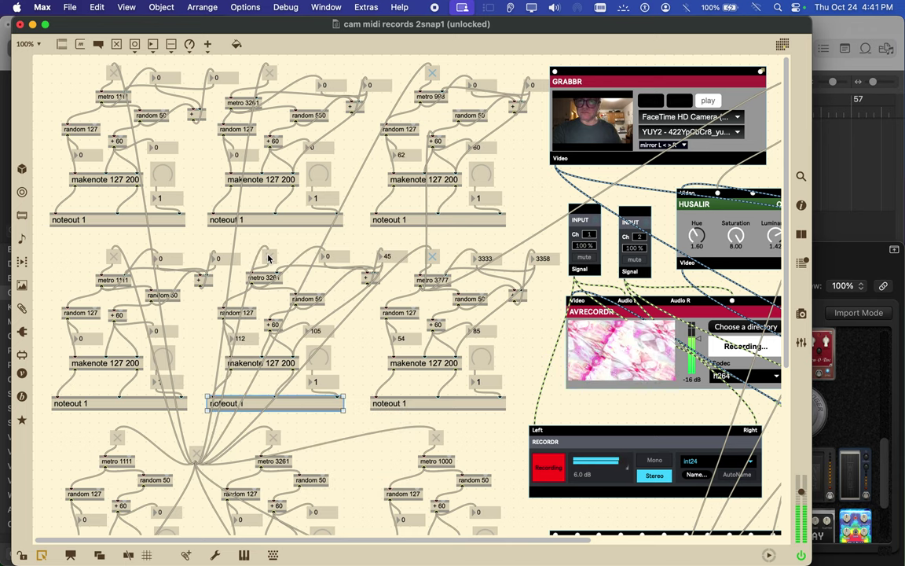
pyautogui.click(330, 259)
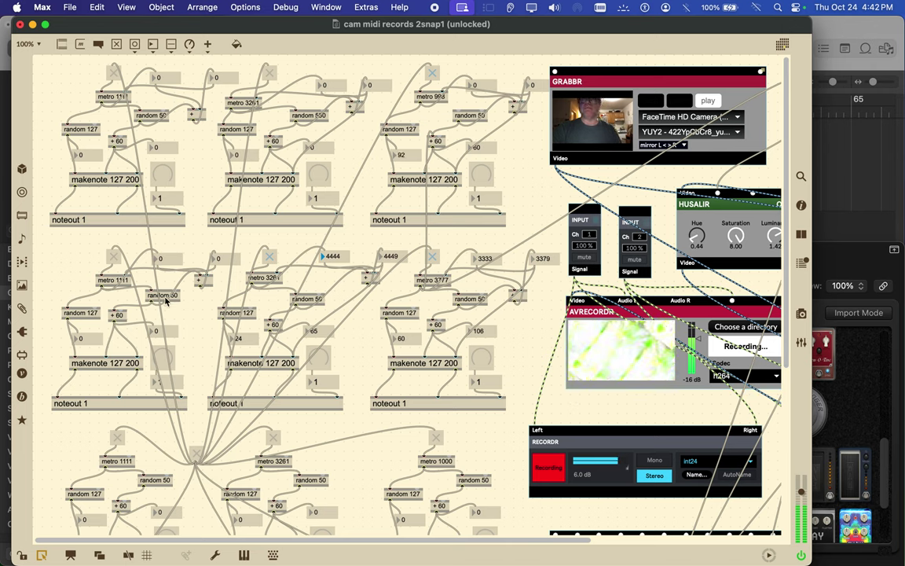
# - Route the second row's first noteout to from Max 2, and start that group's metro with its interval number at 3333
pyautogui.click(132, 404)
pyautogui.doubleClick(132, 409)
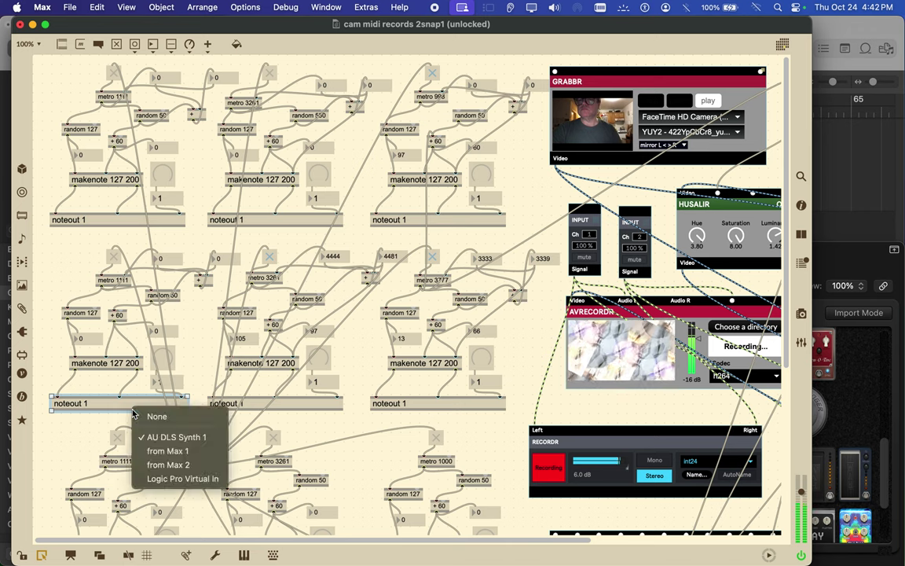
pyautogui.click(151, 465)
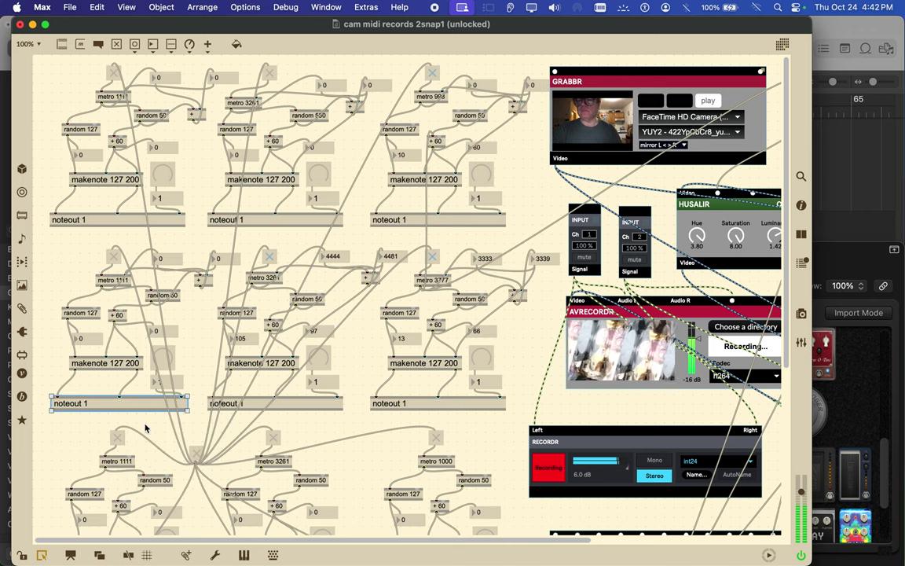
pyautogui.click(168, 266)
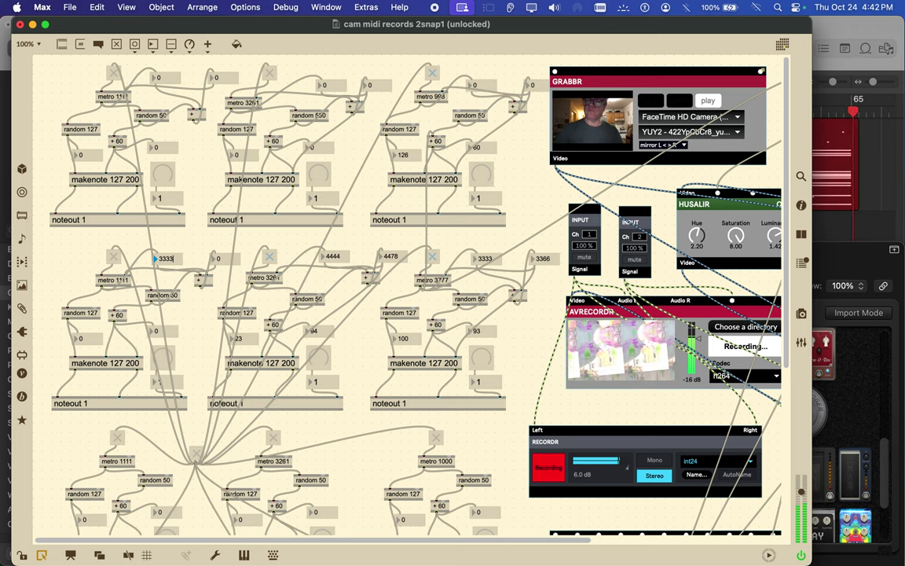
pyautogui.click(115, 257)
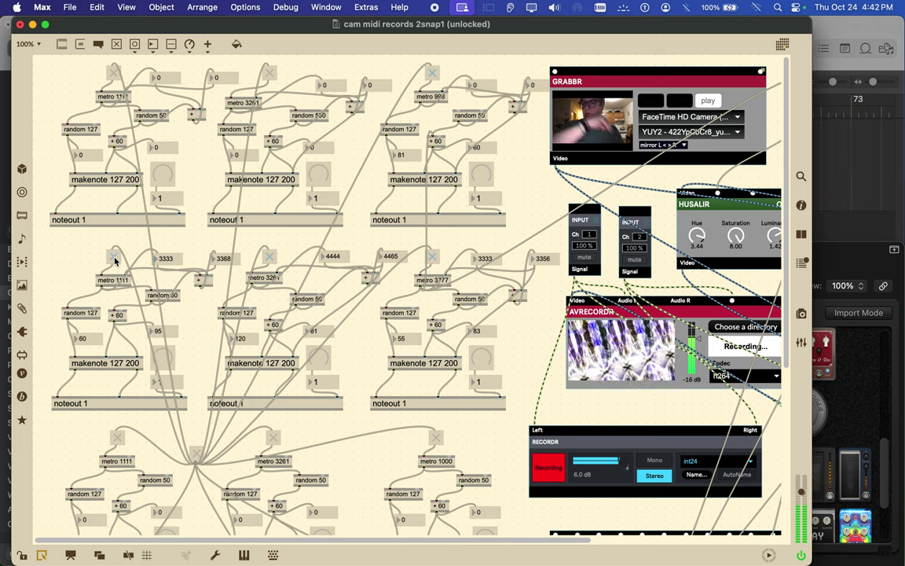
# - Switch to Logic Pro, move the Pedalboard window aside and set the British Stack Synth Lead track's MIDI input to from Max 1
pyautogui.click(853, 46)
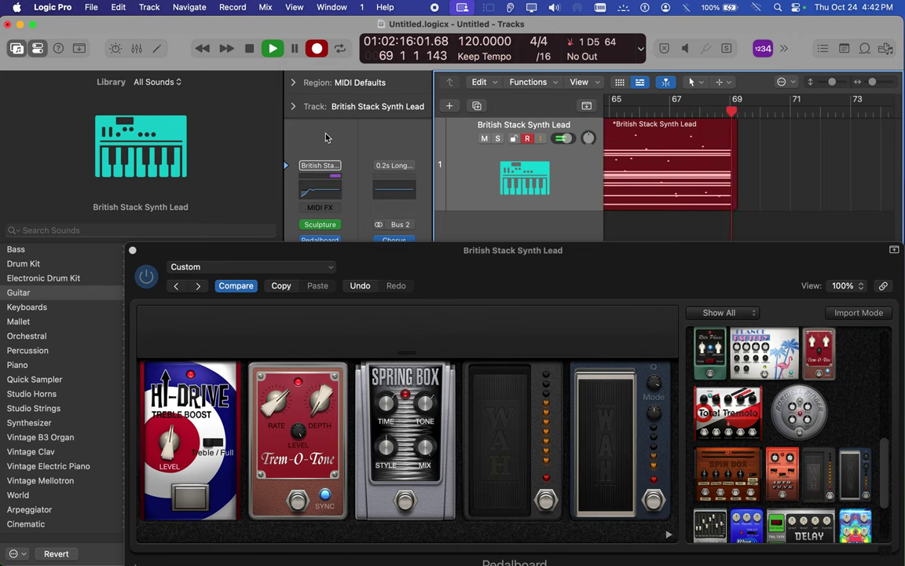
pyautogui.click(307, 248)
pyautogui.moveTo(307, 248); pyautogui.dragTo(684, 207)
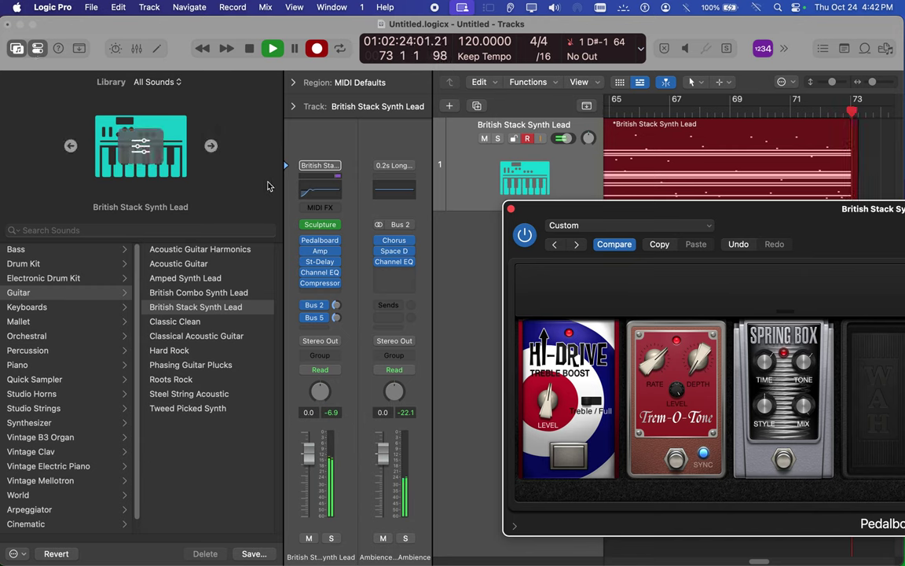
pyautogui.click(297, 106)
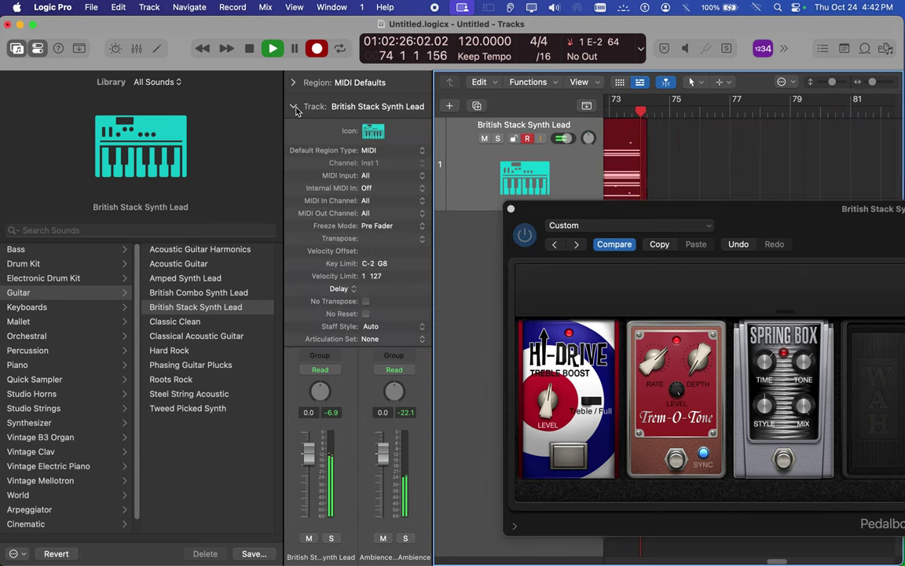
pyautogui.click(388, 176)
pyautogui.click(394, 203)
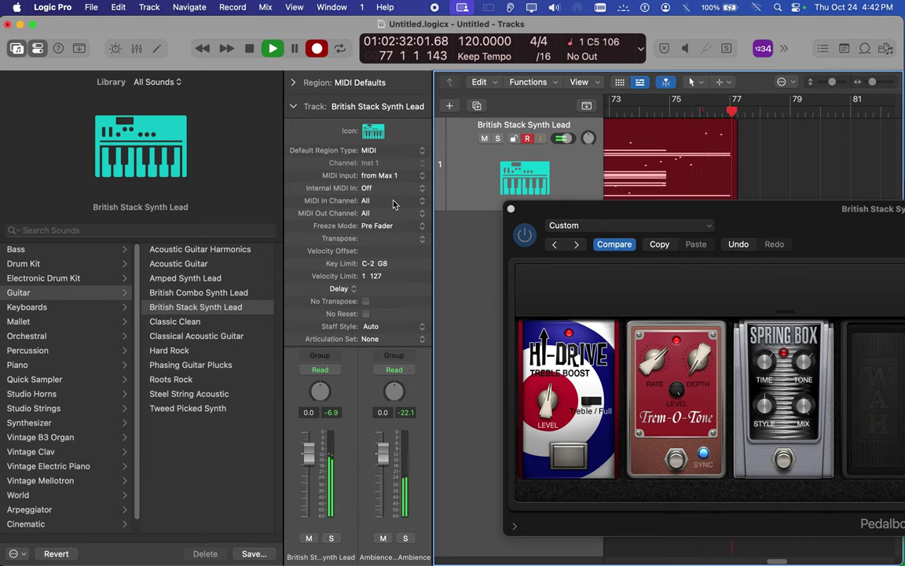
# - Add a second instrument track and enable input monitoring on the British Stack Synth Lead track
pyautogui.doubleClick(470, 253)
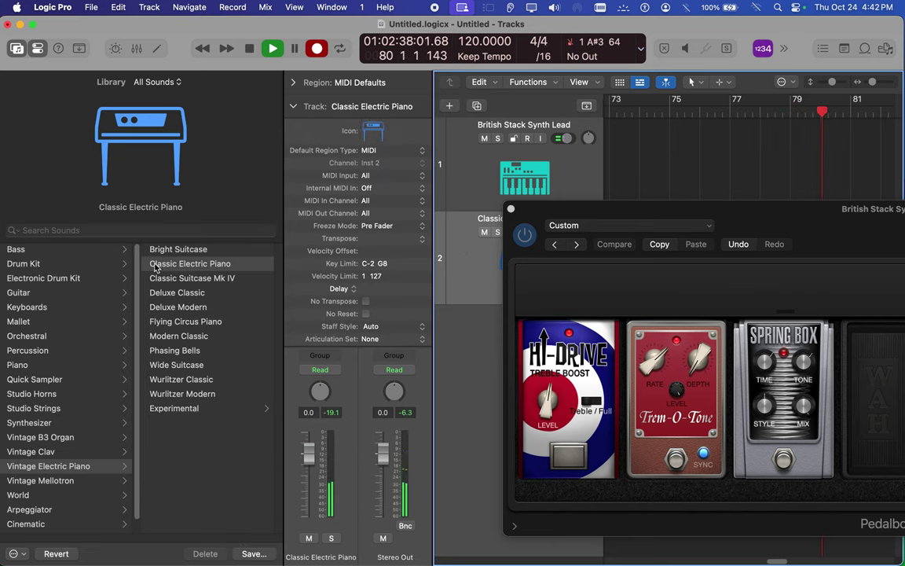
pyautogui.click(541, 139)
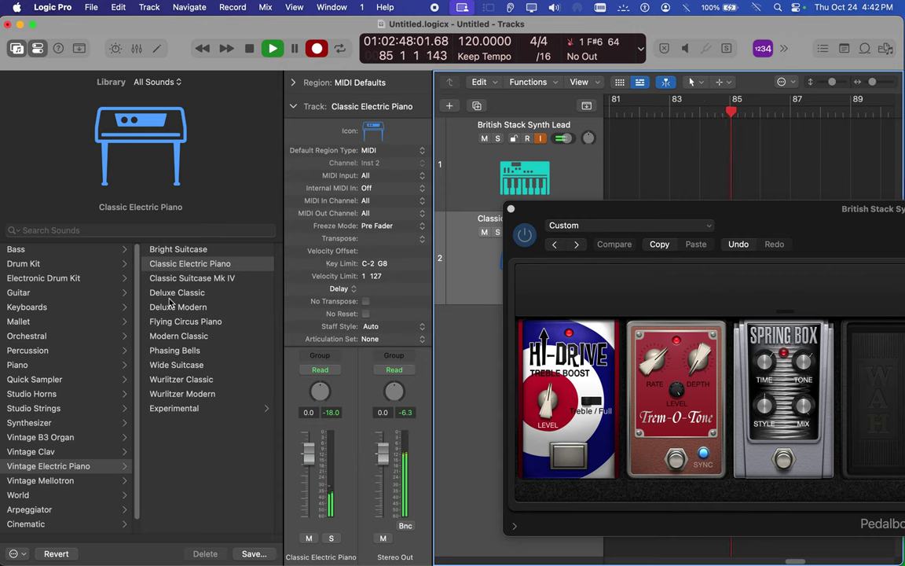
# - Browse the Synthesizer, Vintage Electric Piano and Vintage Clav sounds in the library for the new track
pyautogui.click(45, 424)
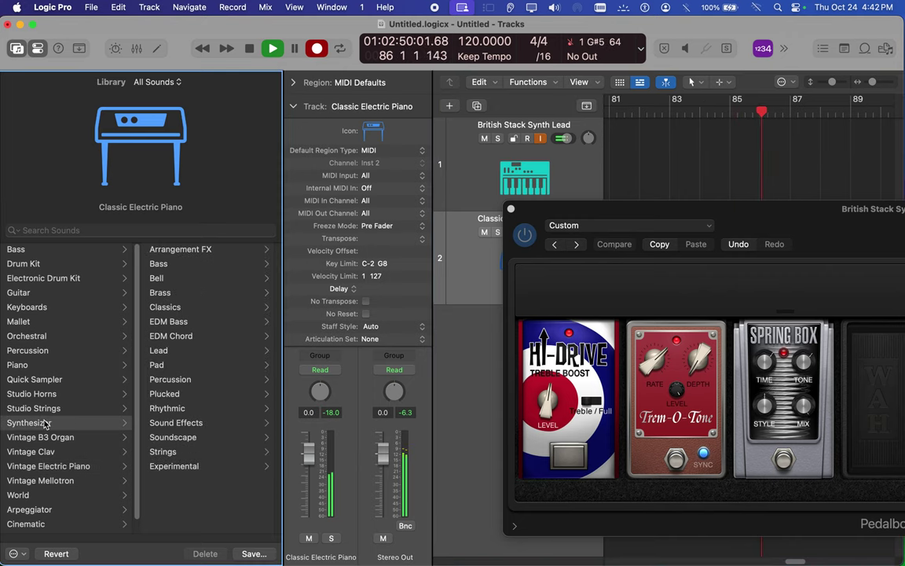
pyautogui.click(166, 338)
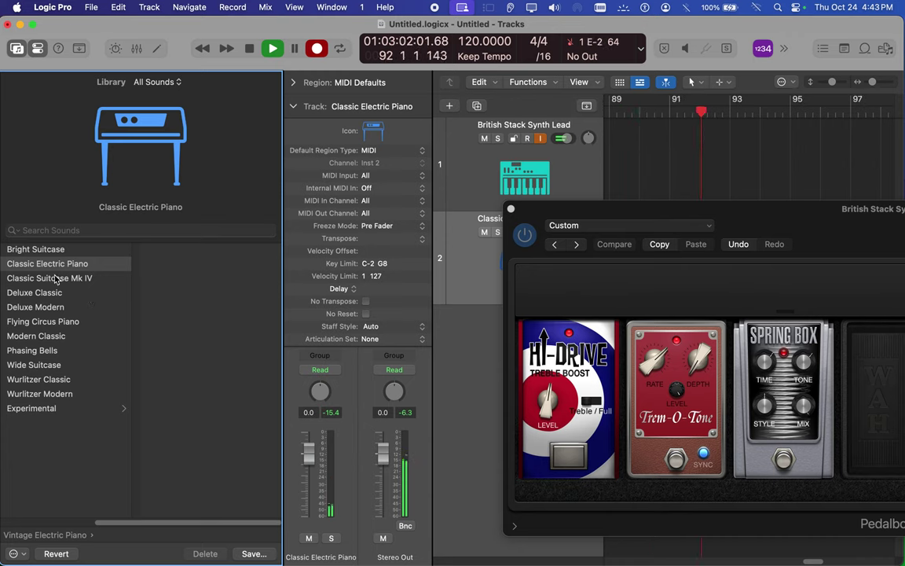
pyautogui.click(17, 284)
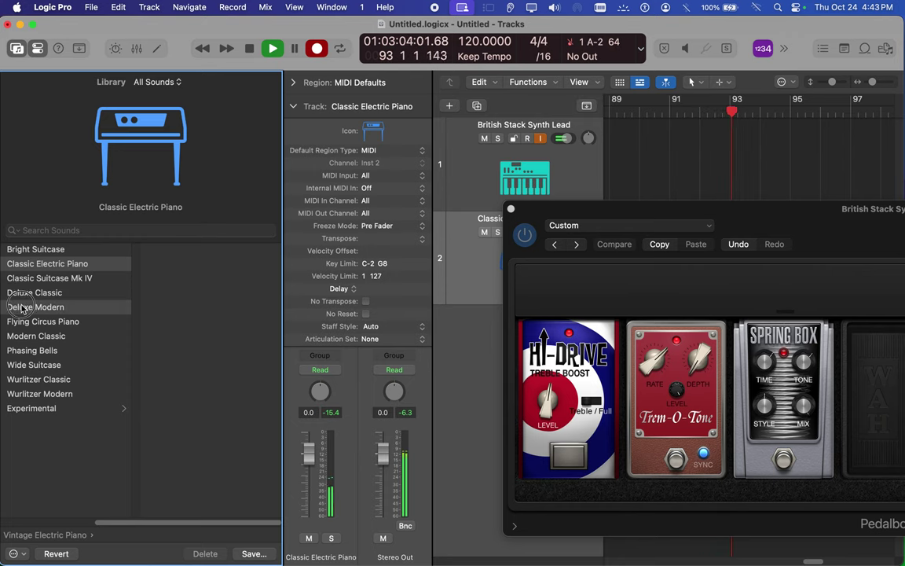
pyautogui.hscroll(-5, 26, 271)
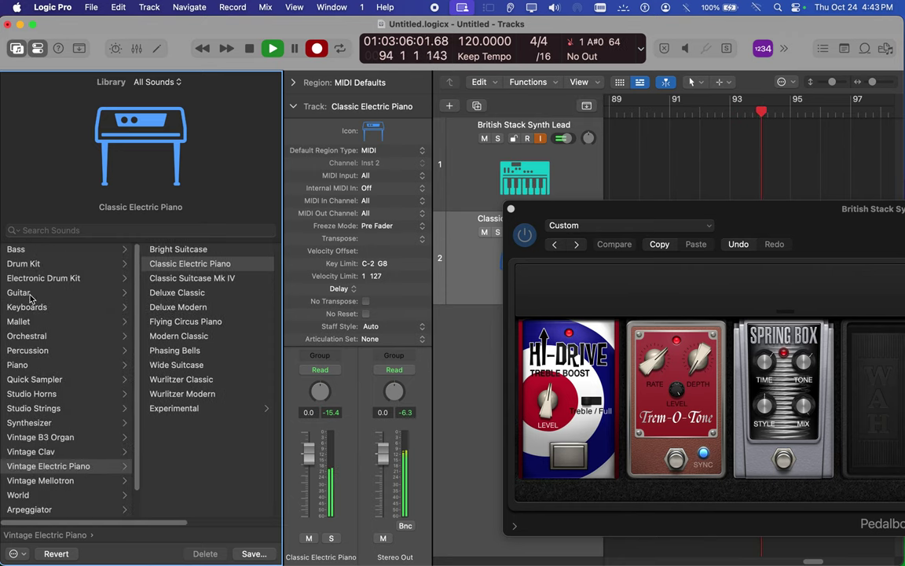
pyautogui.click(44, 452)
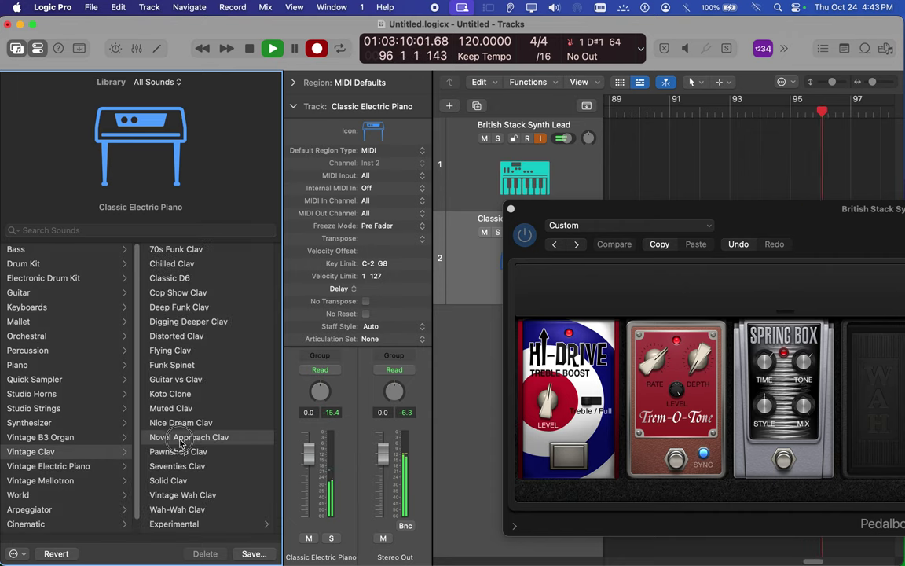
pyautogui.press('Down')
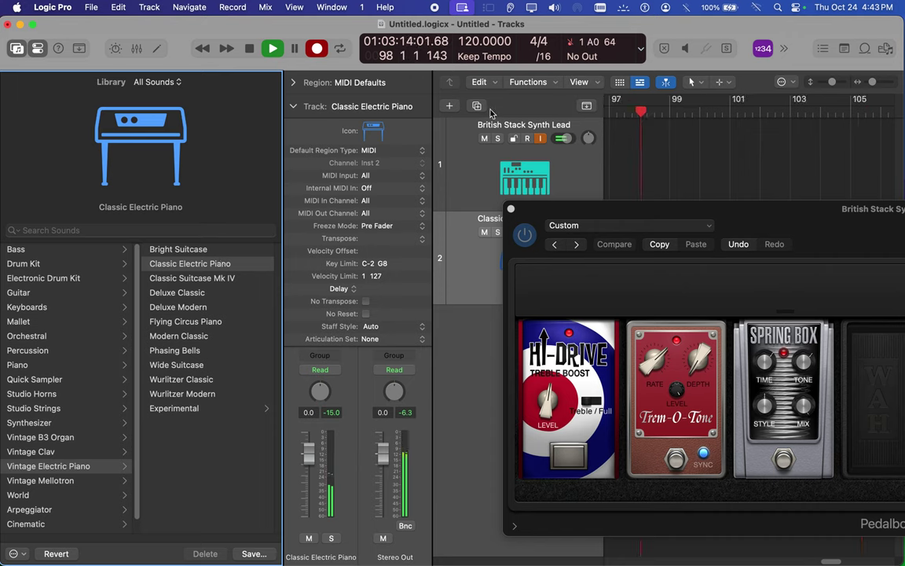
# - Stop the recording and return the playhead to the start of the project
pyautogui.click(250, 50)
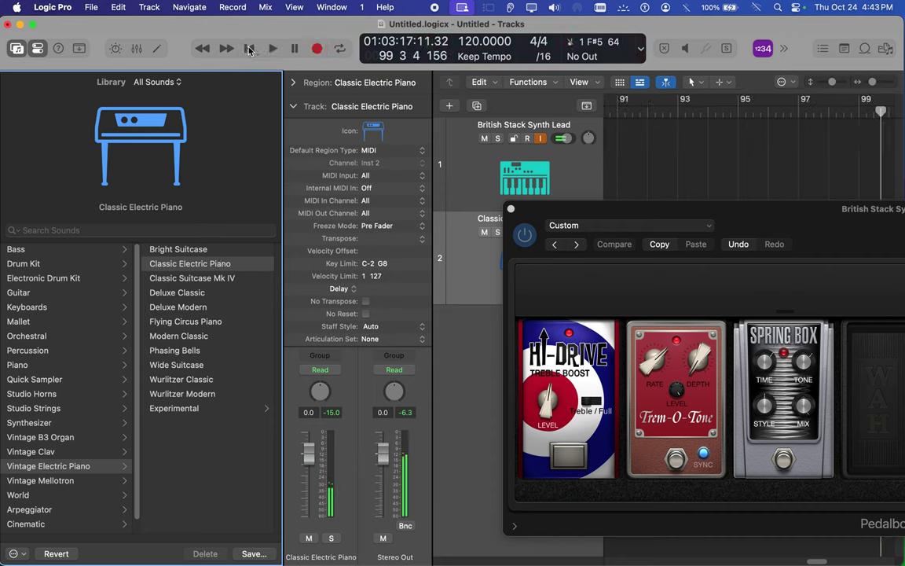
pyautogui.click(250, 50)
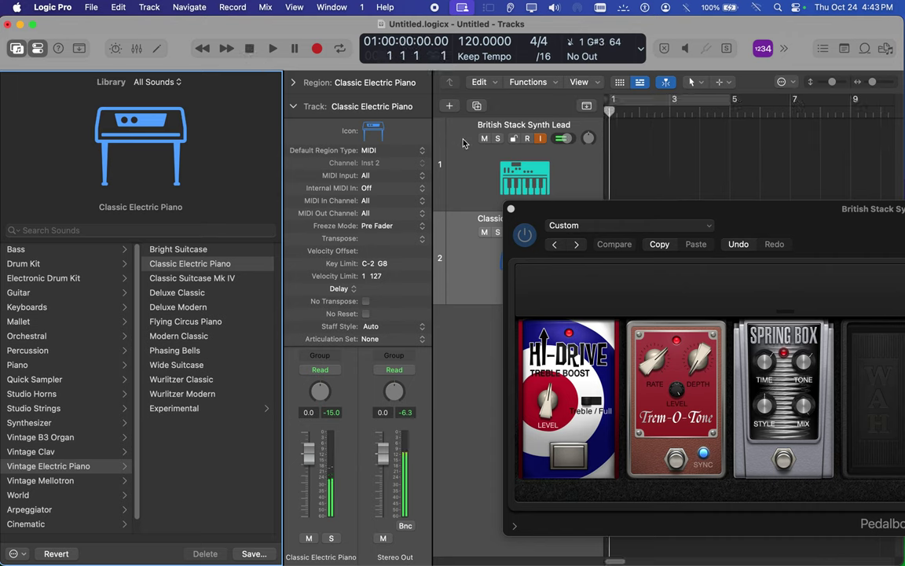
# - Try Wurlitzer Modern on the second track, then load Bowing Alien Strings from the Synthesizer Soundscape sounds
pyautogui.click(468, 257)
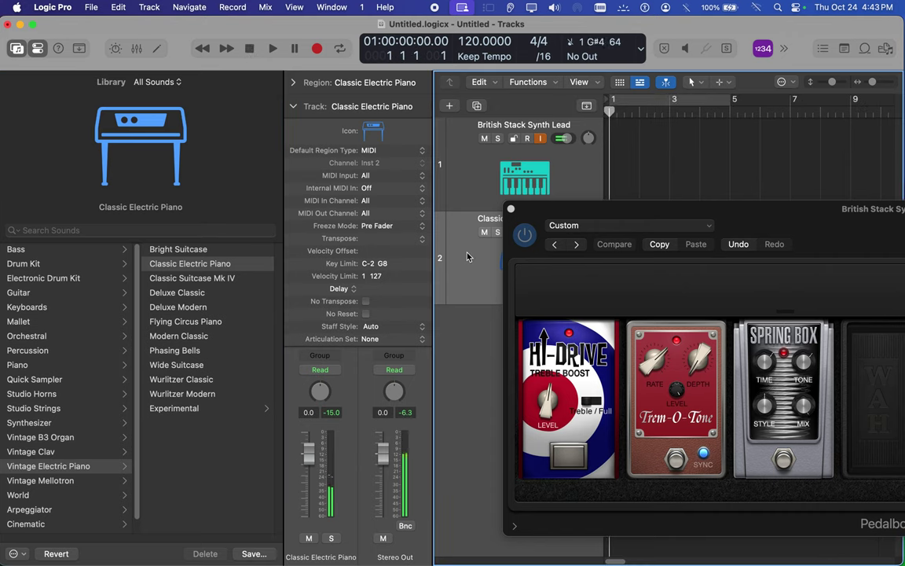
pyautogui.click(191, 396)
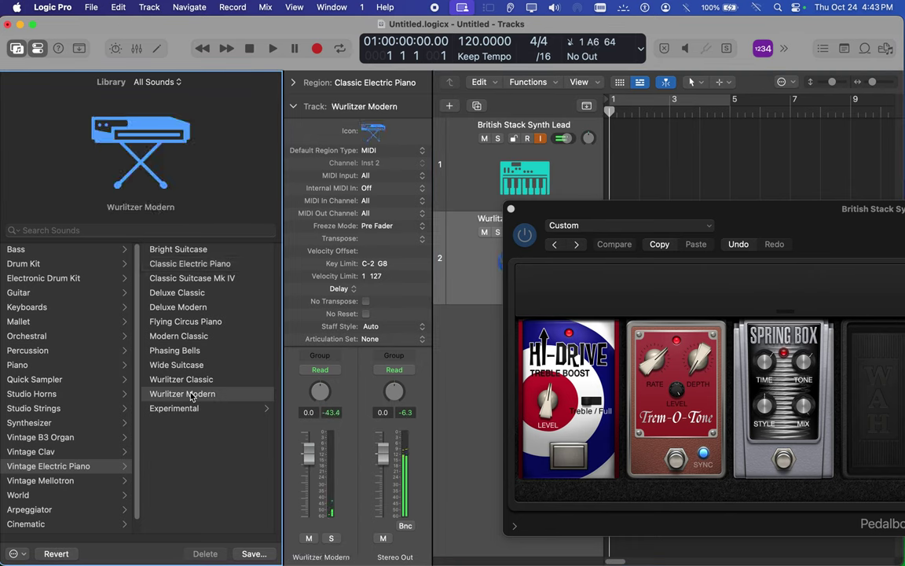
pyautogui.click(33, 425)
pyautogui.click(158, 424)
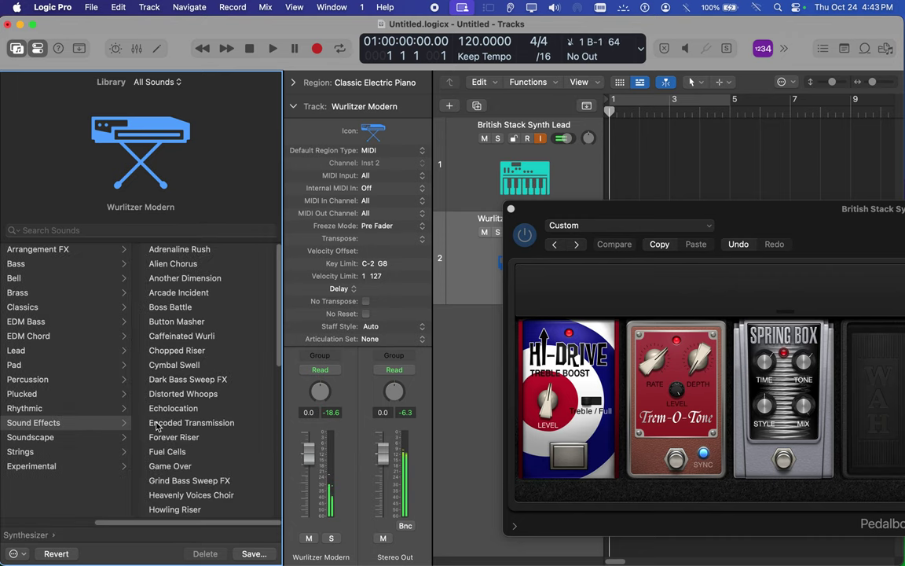
pyautogui.scroll(-10, 173, 452)
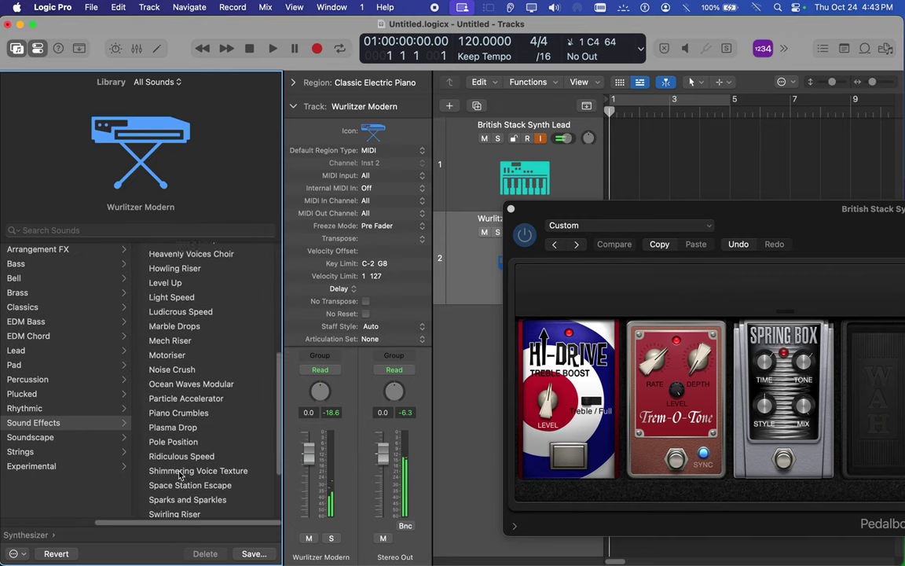
pyautogui.click(38, 436)
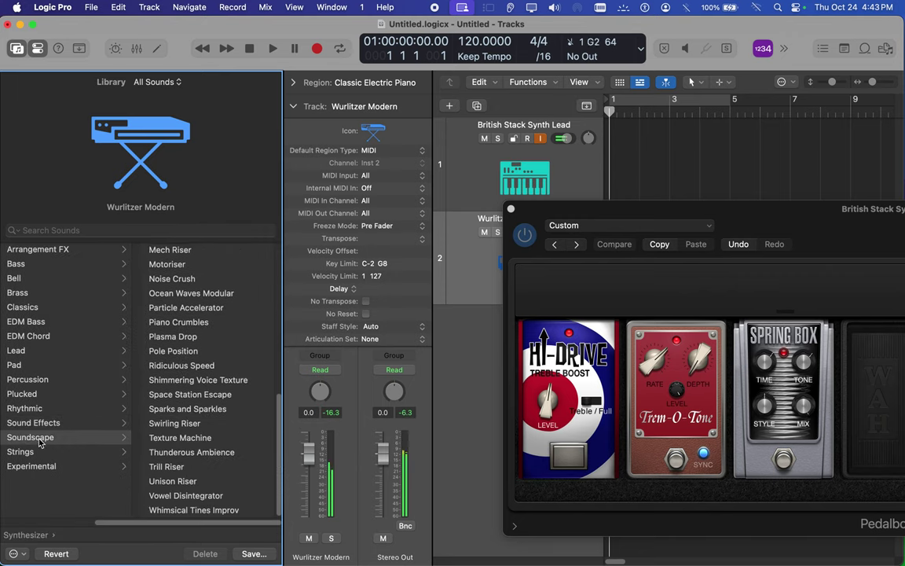
pyautogui.click(203, 423)
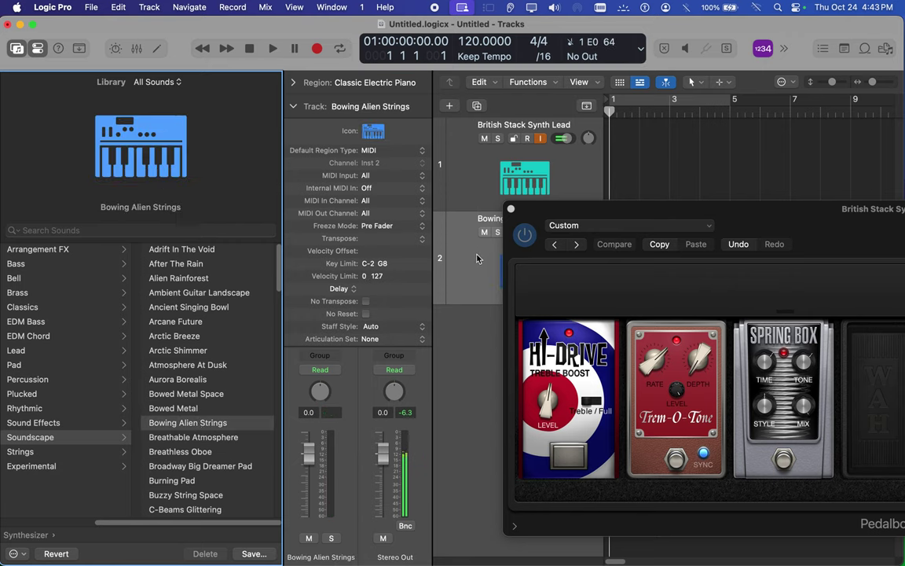
# - Set the Bowing Alien Strings track's MIDI input to from Max 2 and enable its input monitoring
pyautogui.moveTo(570, 213); pyautogui.dragTo(591, 314)
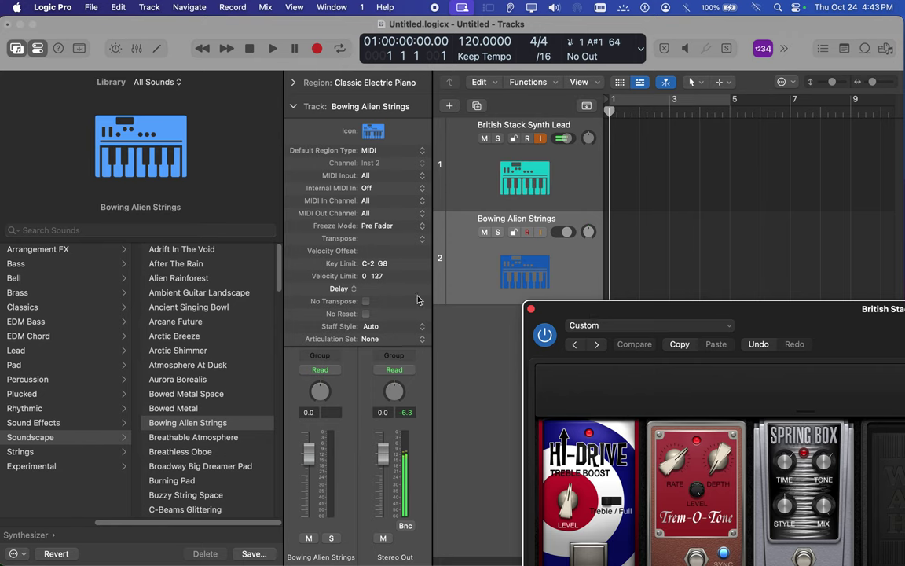
pyautogui.click(373, 176)
pyautogui.click(383, 216)
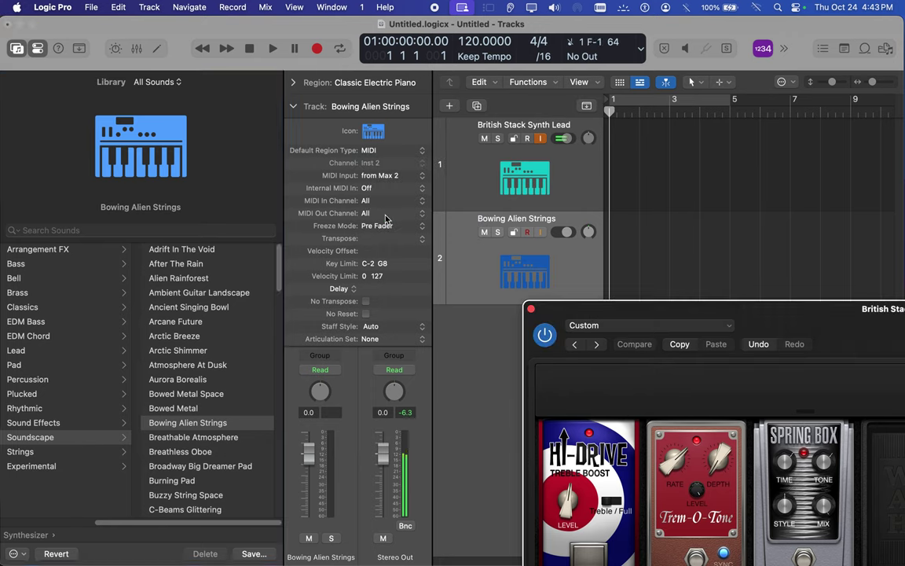
pyautogui.click(541, 232)
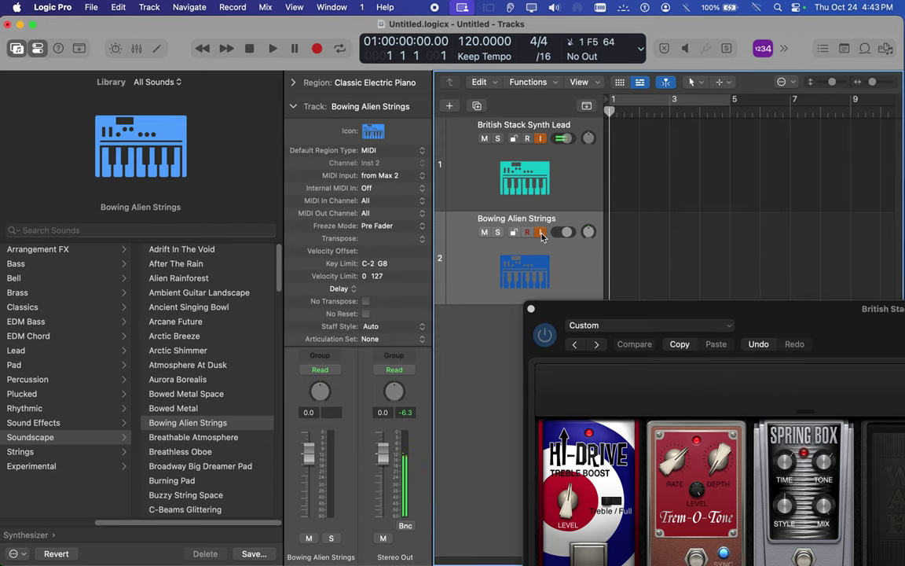
# - Show the Mixer and move the Pedalboard plug-in window clear of its channel strips
pyautogui.moveTo(623, 313); pyautogui.dragTo(640, 260)
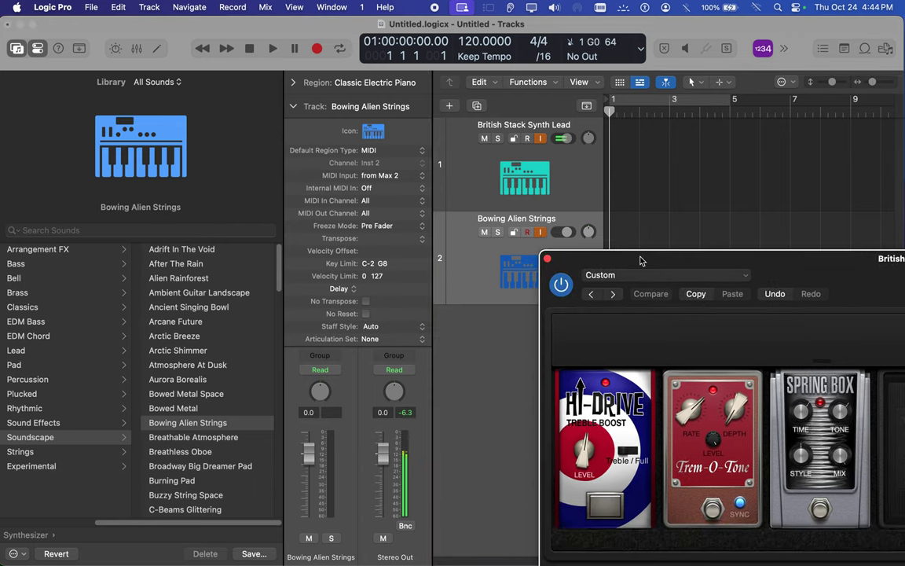
pyautogui.click(136, 49)
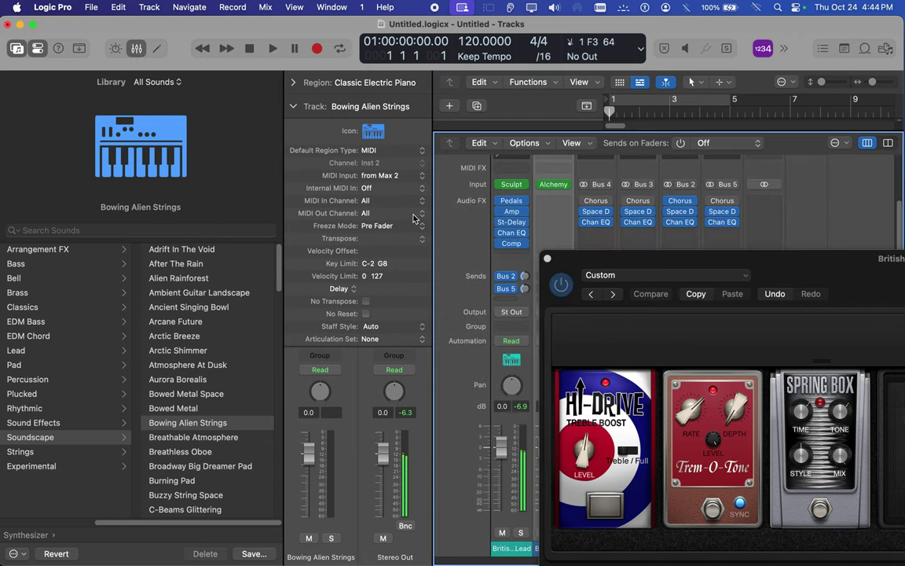
pyautogui.moveTo(721, 258); pyautogui.dragTo(196, 277)
pyautogui.moveTo(553, 284); pyautogui.dragTo(169, 124)
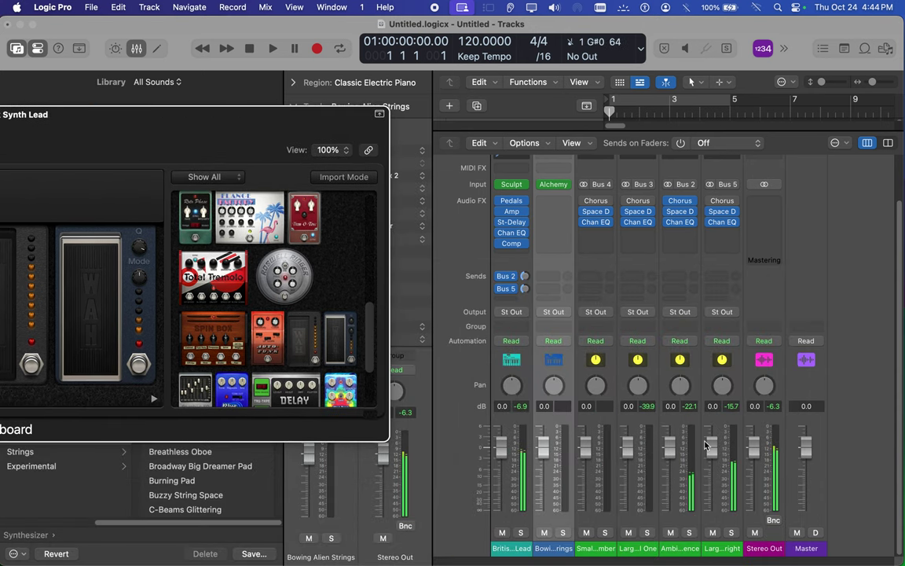
# - Lower the British Stack Synth Lead channel to -4.9 dB and insert Amp Designer on the Bowing Alien Strings channel
pyautogui.moveTo(493, 450)
pyautogui.mouseDown()
pyautogui.moveTo(497, 476)
pyautogui.moveTo(501, 467)
pyautogui.mouseUp()
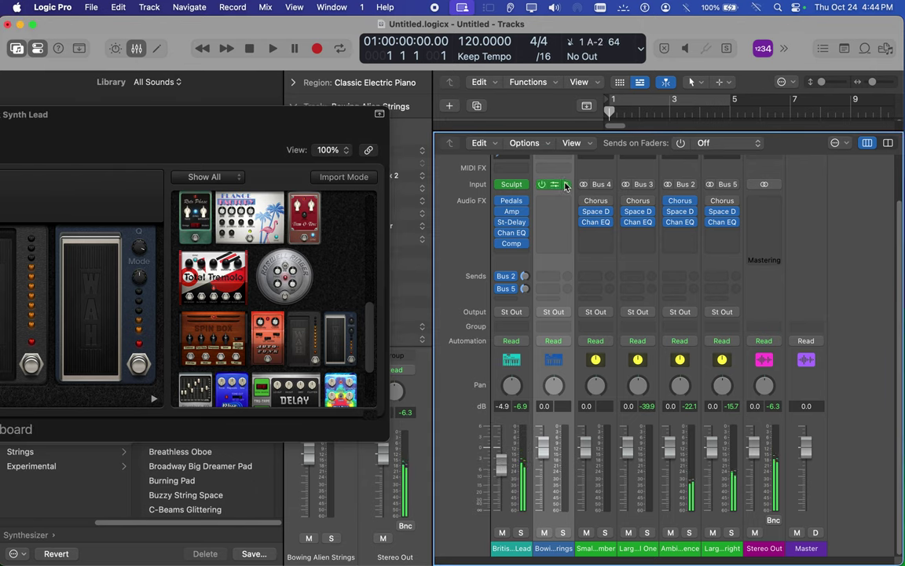
pyautogui.click(553, 206)
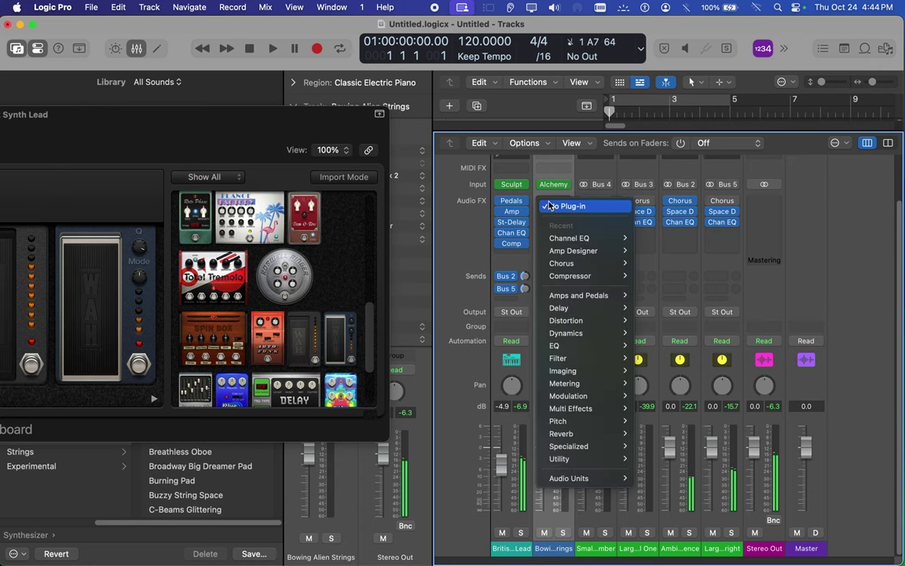
pyautogui.moveTo(598, 296)
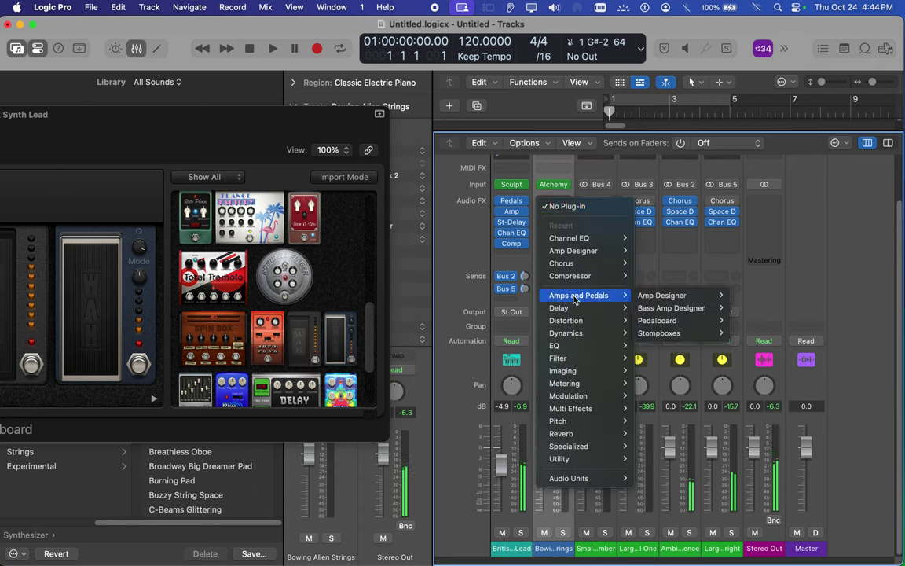
pyautogui.moveTo(669, 297)
pyautogui.click(742, 296)
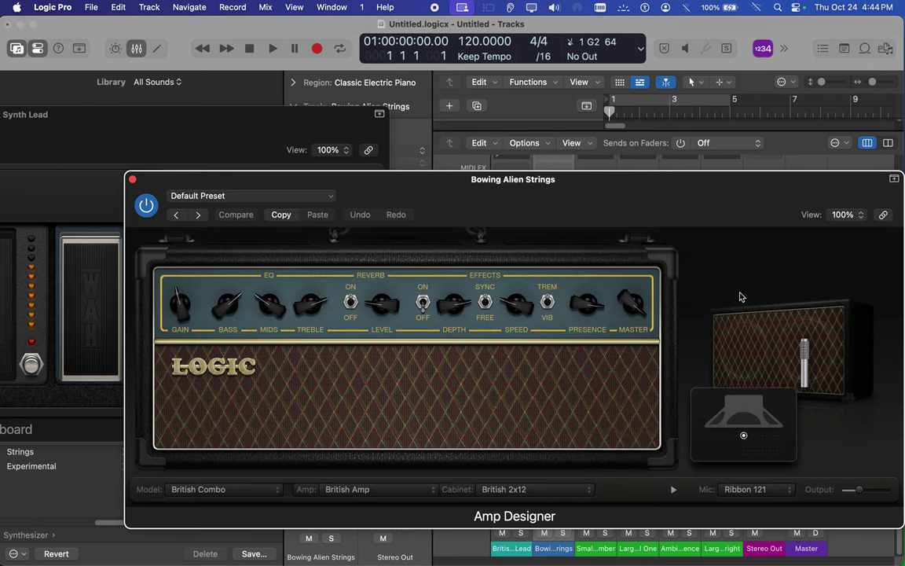
# - Raise the gain in Amp Designer on Bowing Alien Strings and close the plug-in window
pyautogui.moveTo(185, 308); pyautogui.dragTo(180, 293)
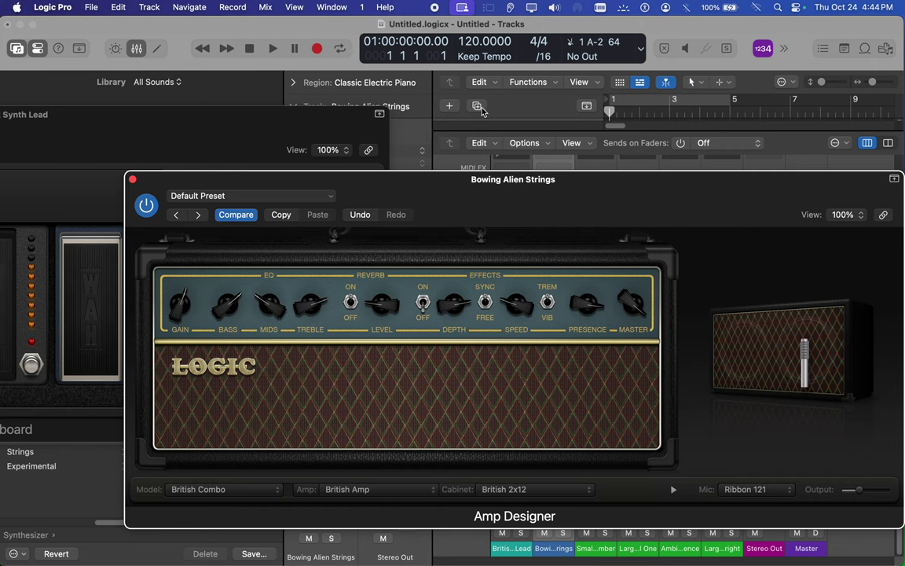
pyautogui.click(507, 110)
pyautogui.click(133, 181)
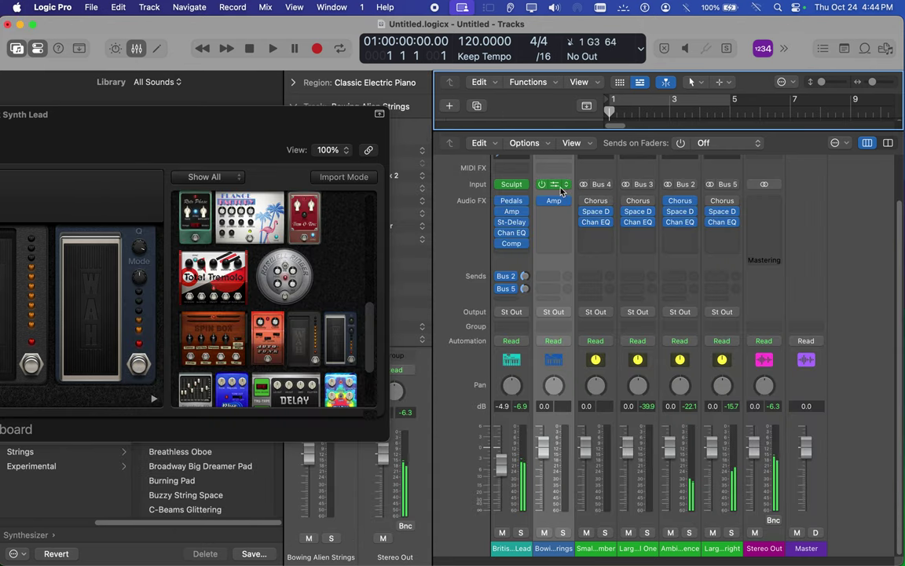
# - Look at the Alchemy instrument's preset browser for Bowing Alien Strings and close its window
pyautogui.click(557, 187)
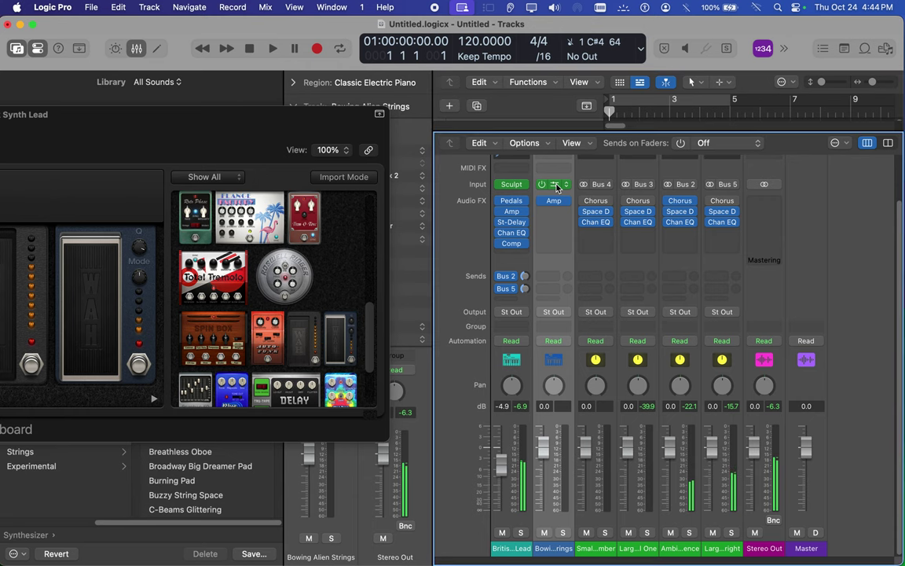
pyautogui.click(557, 188)
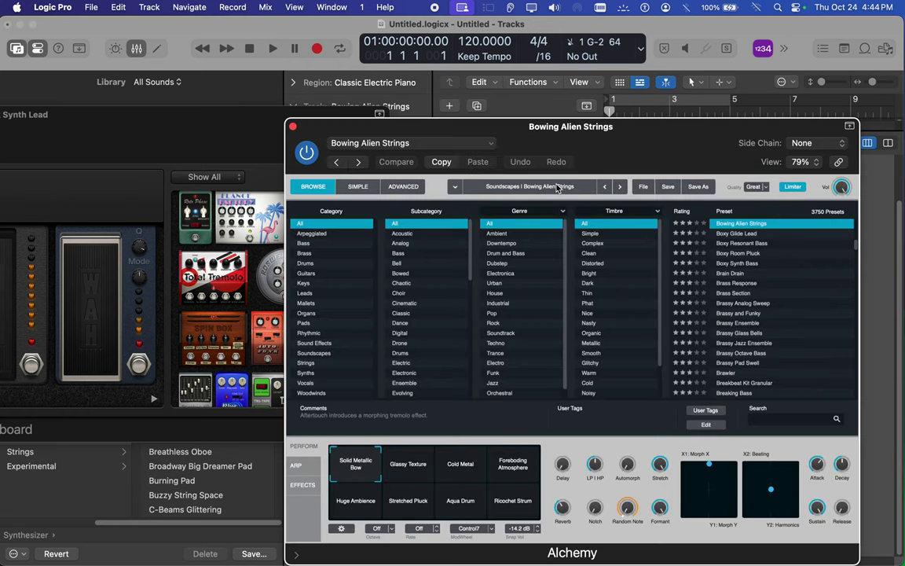
pyautogui.click(292, 128)
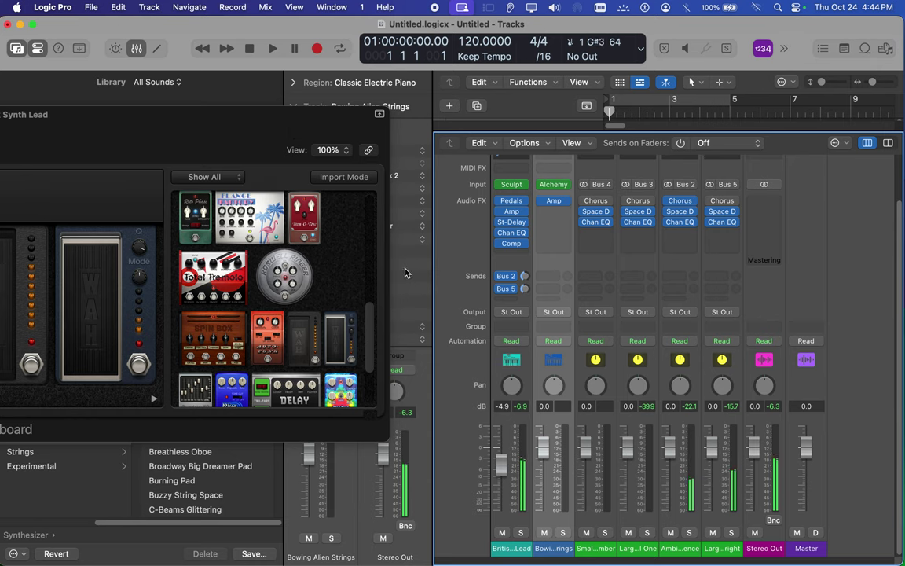
# - Move the Pedalboard window aside and hide the Mixer, Library and Inspector
pyautogui.moveTo(246, 121); pyautogui.dragTo(85, 242)
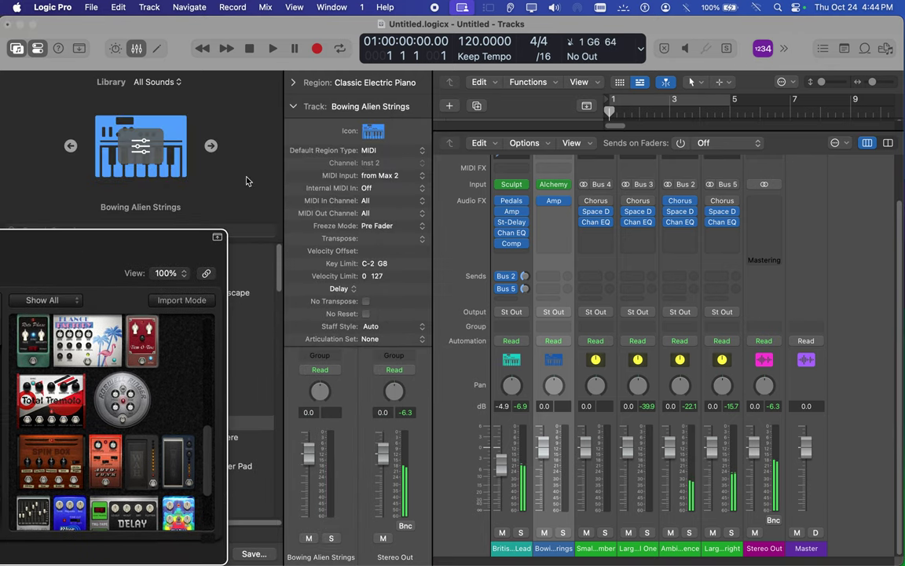
pyautogui.click(135, 53)
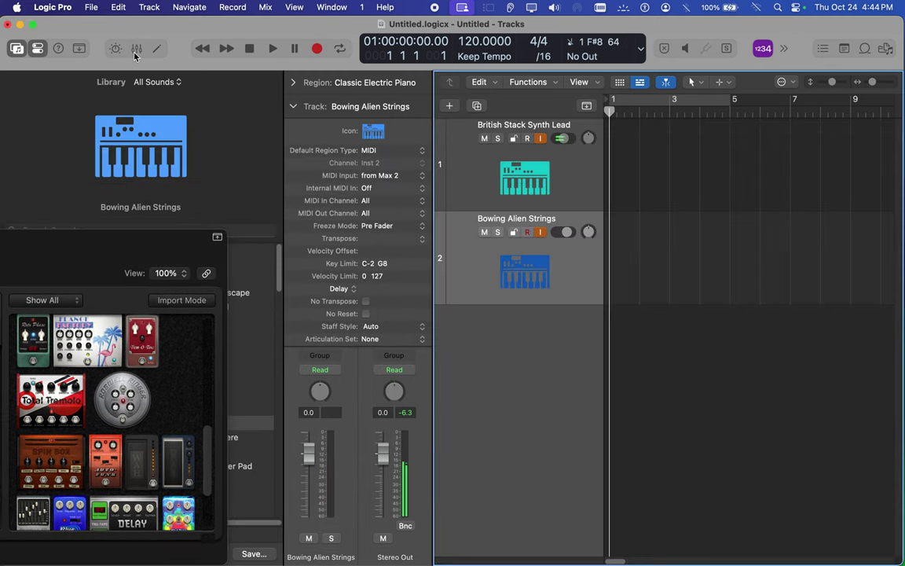
pyautogui.click(13, 51)
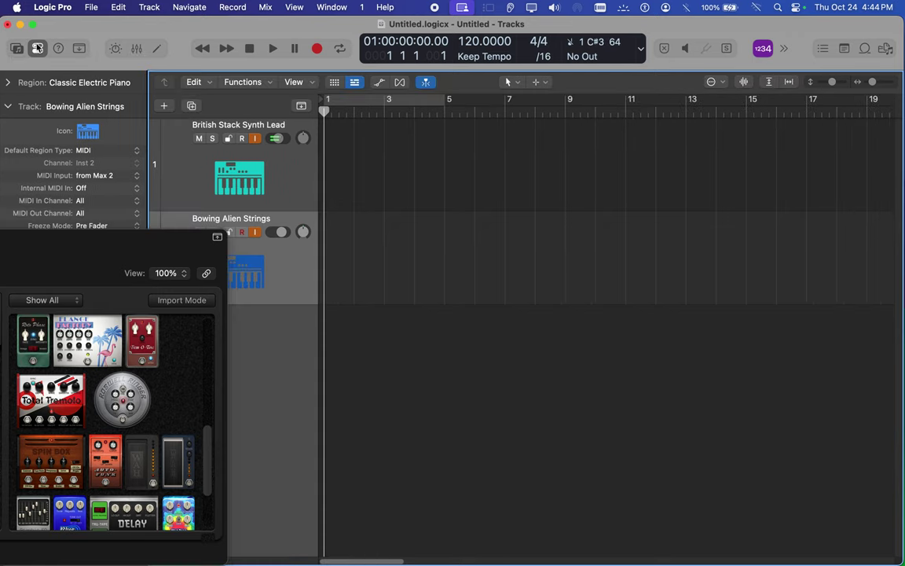
pyautogui.click(37, 48)
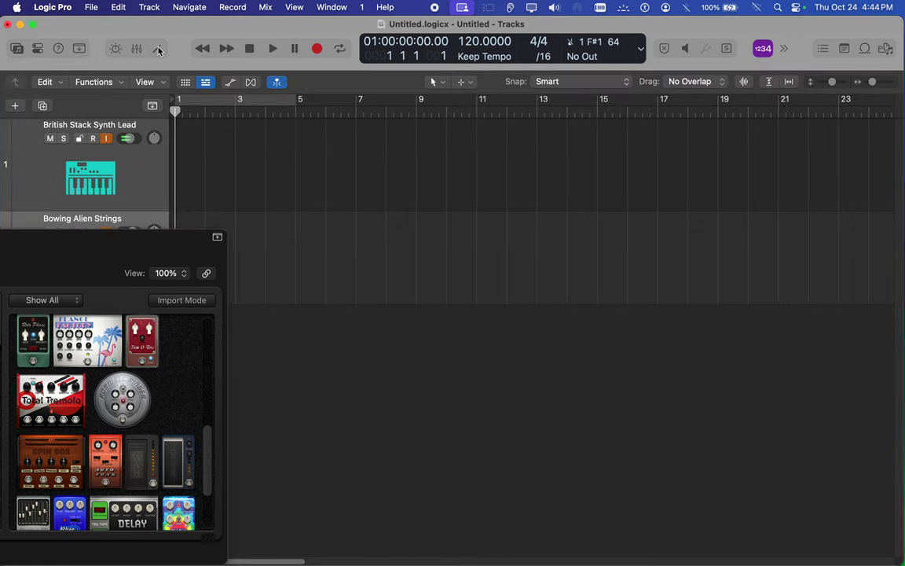
# - Start recording, move the Pedalboard window below the tracks, and record-enable both British Stack Synth Lead and Bowing Alien Strings
pyautogui.click(315, 49)
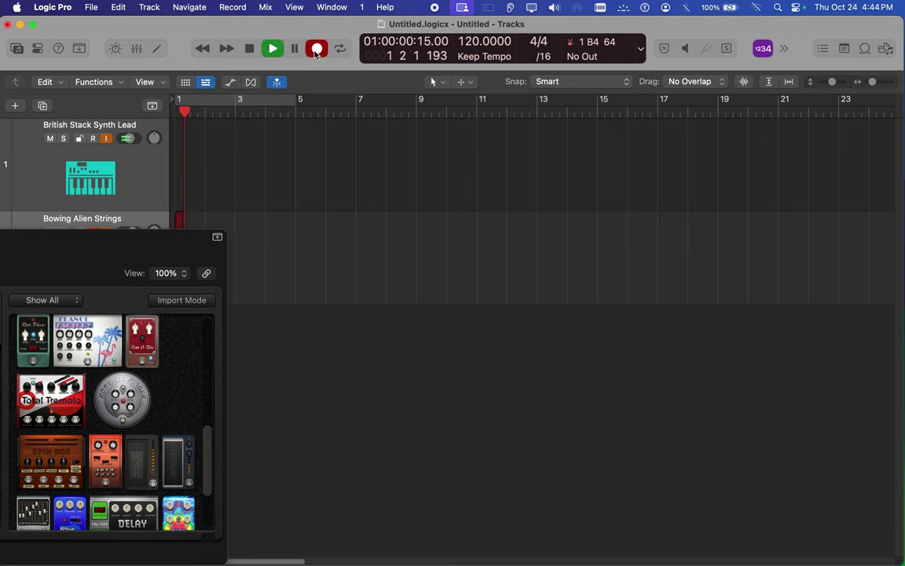
pyautogui.moveTo(168, 242); pyautogui.dragTo(652, 366)
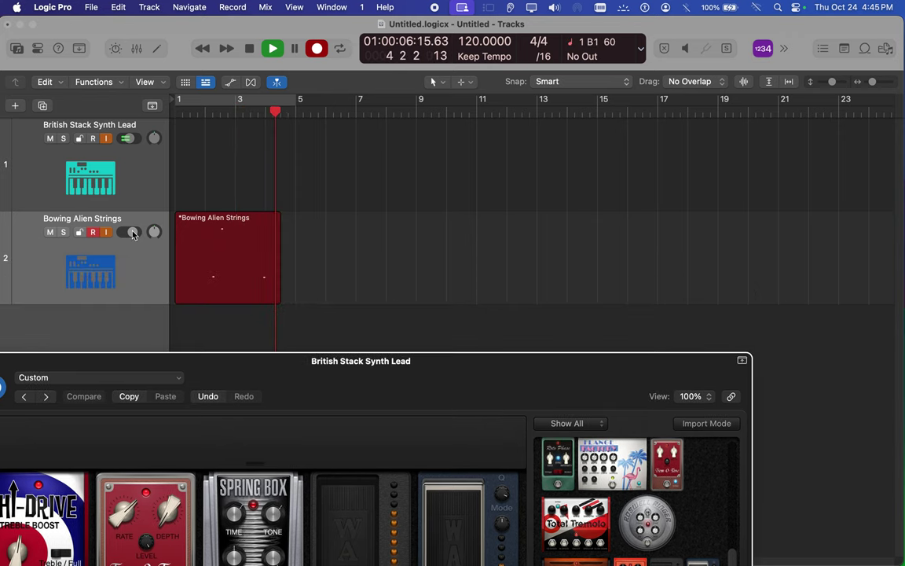
pyautogui.click(92, 138)
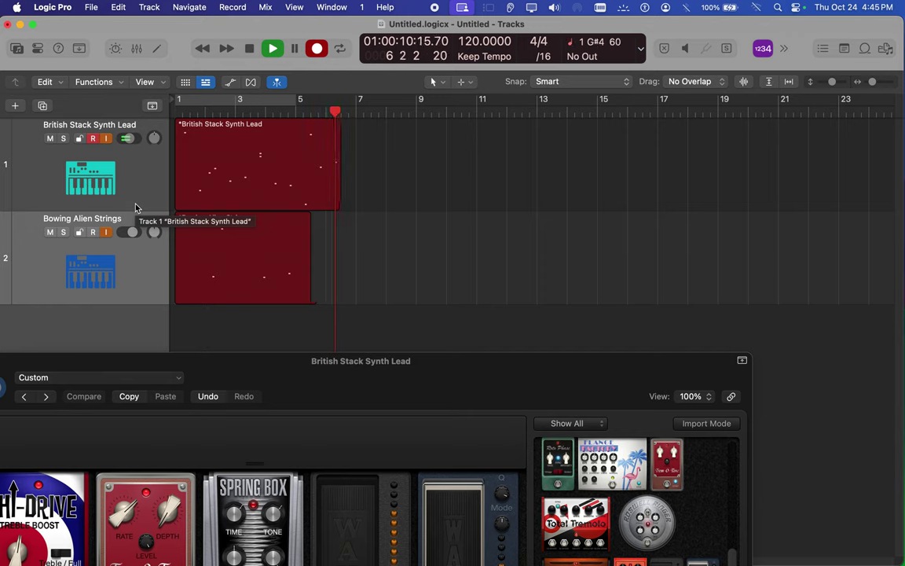
pyautogui.click(94, 233)
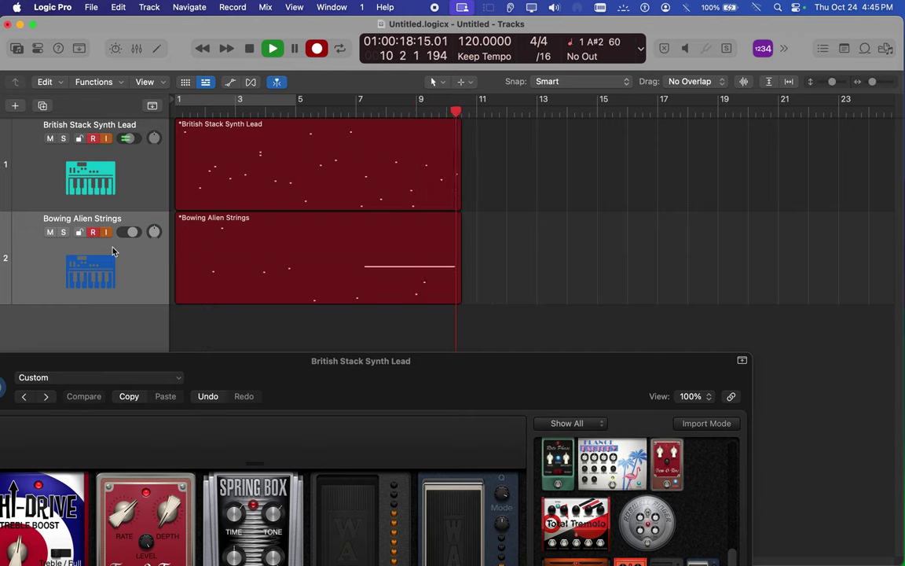
# - Lower the British Stack Synth Lead track's volume and briefly solo Bowing Alien Strings to hear it alone
pyautogui.click(126, 138)
pyautogui.moveTo(125, 138); pyautogui.dragTo(104, 152)
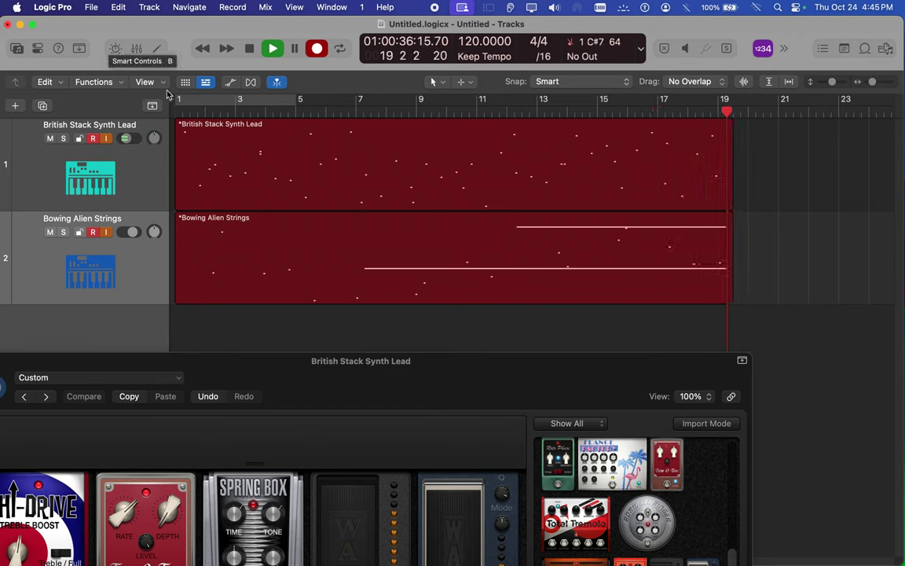
pyautogui.click(62, 234)
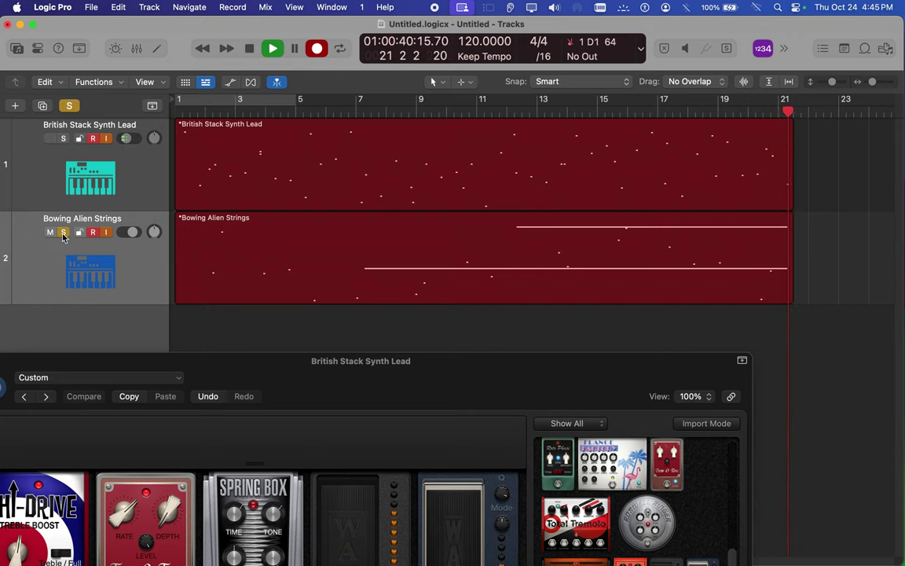
pyautogui.click(63, 232)
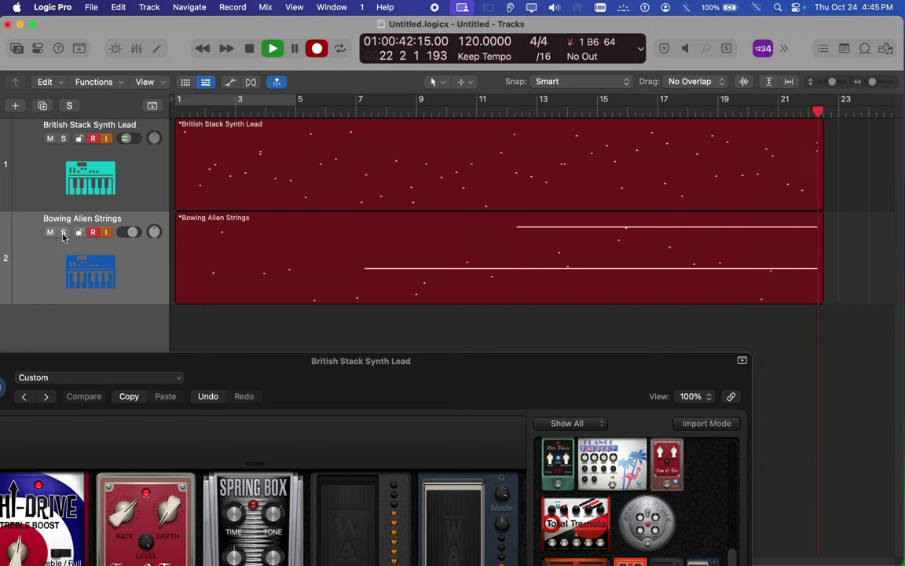
# - Rock the two wah pedals in the British Stack Synth Lead Pedalboard while recording continues
pyautogui.click(356, 492)
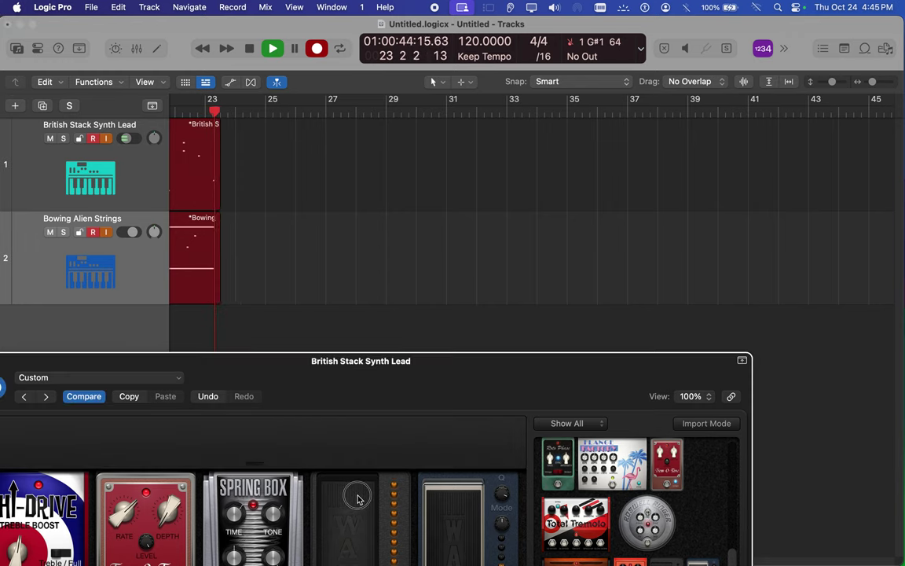
pyautogui.moveTo(357, 499); pyautogui.dragTo(369, 541)
pyautogui.moveTo(448, 511); pyautogui.dragTo(440, 481)
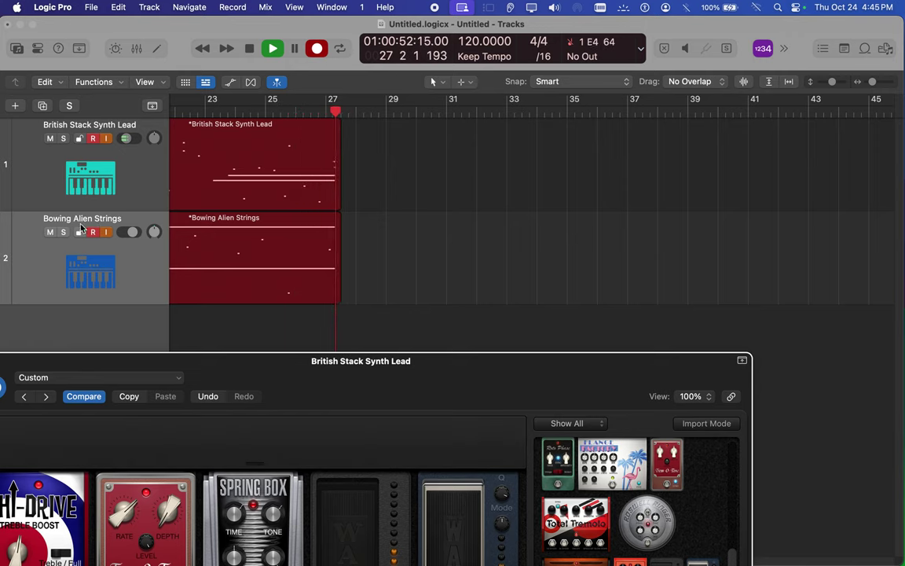
# - Show the Inspector, expand the Region parameters and look through the Quantize values, keeping Quantize off
pyautogui.hscroll(-10, 74, 225)
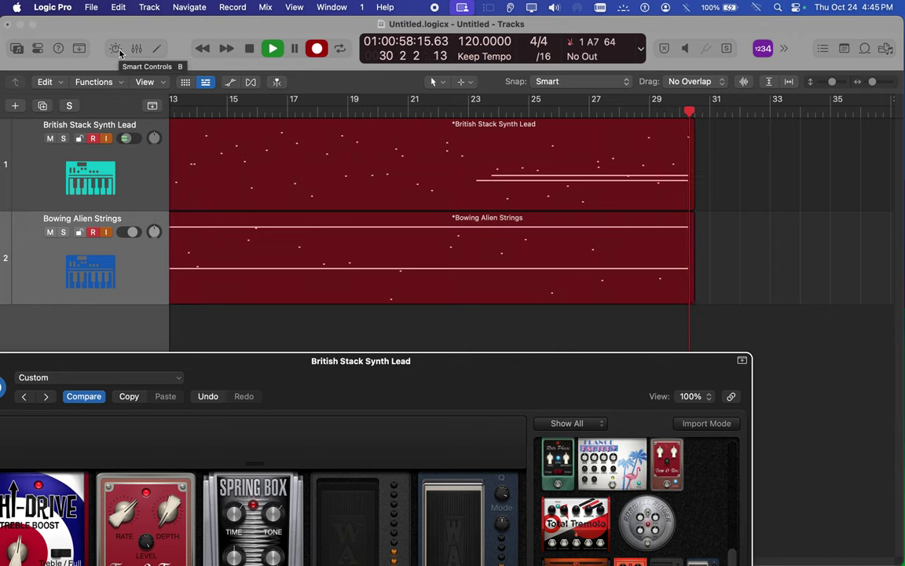
pyautogui.click(37, 48)
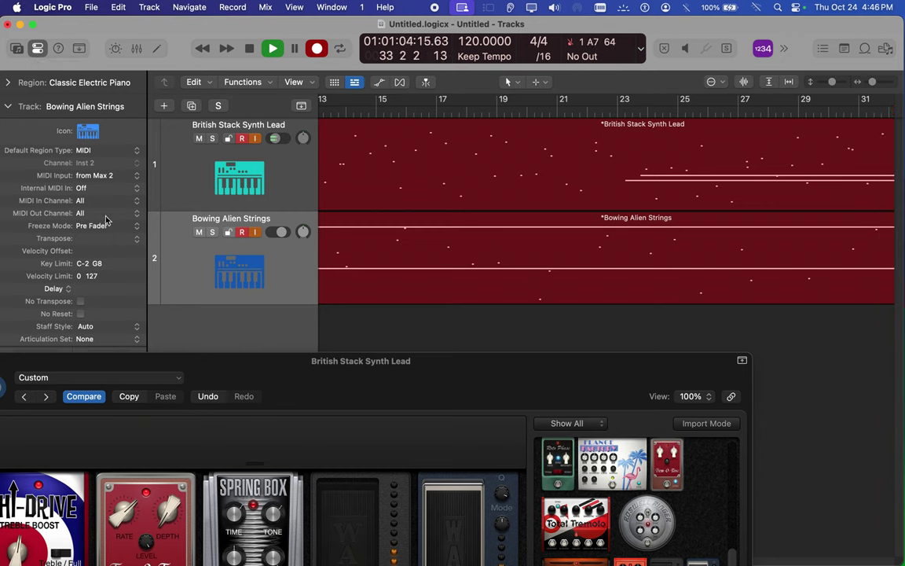
pyautogui.click(9, 85)
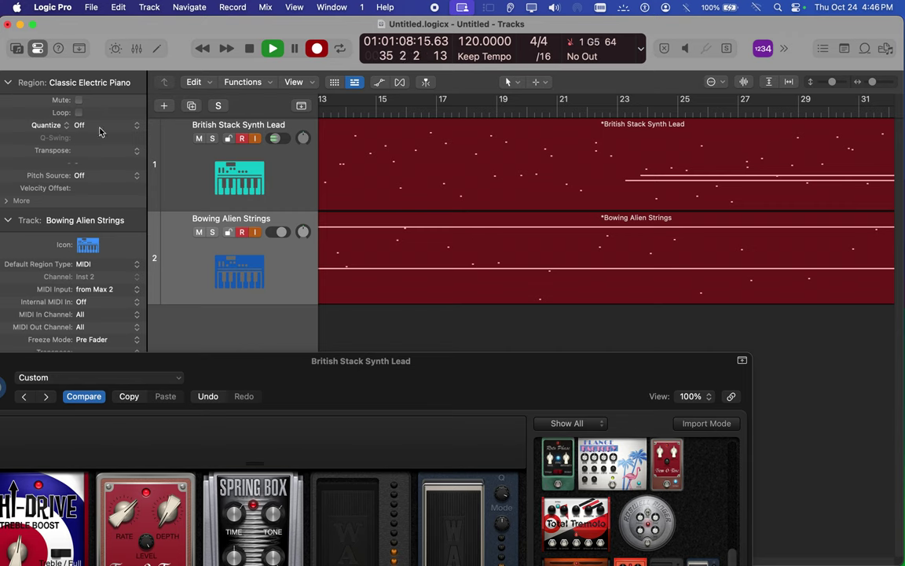
pyautogui.click(101, 127)
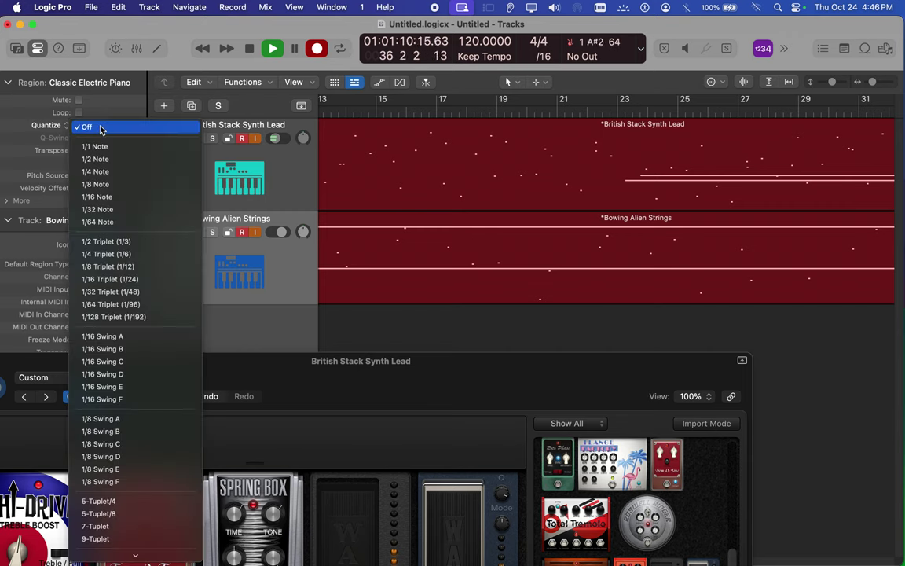
pyautogui.click(101, 126)
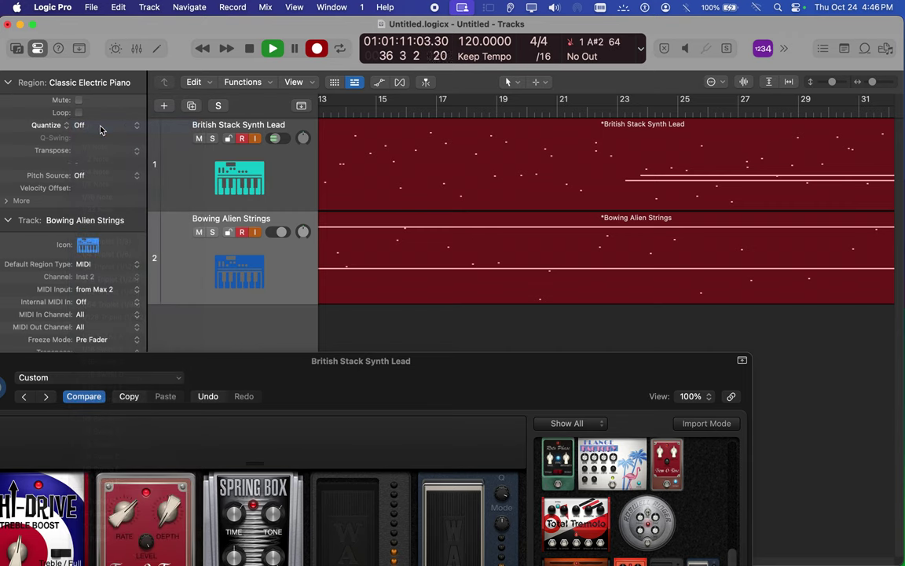
# - Look through the Pitch Source choices, keeping it off, and expand and examine the additional region parameters
pyautogui.click(93, 177)
pyautogui.click(95, 189)
pyautogui.click(91, 176)
pyautogui.click(86, 162)
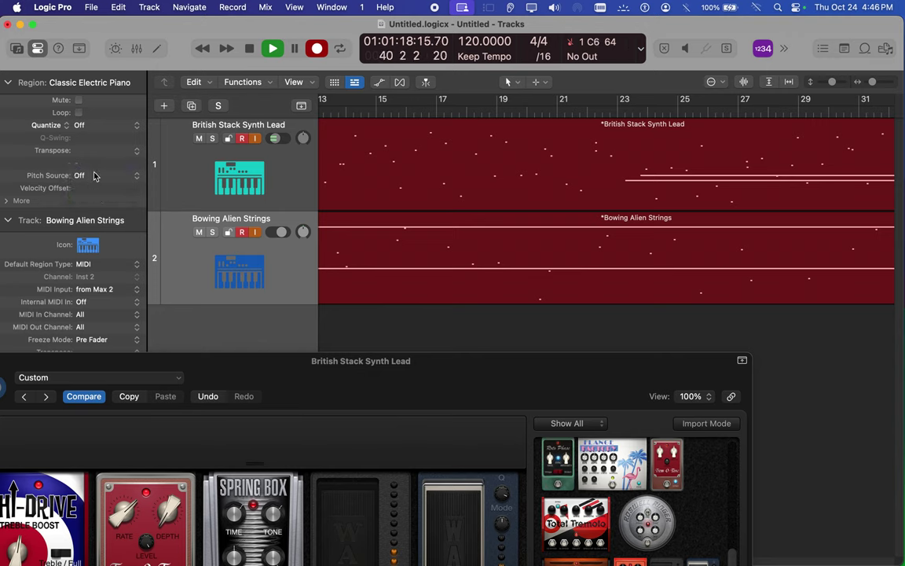
pyautogui.click(8, 202)
pyautogui.scroll(-5, 96, 254)
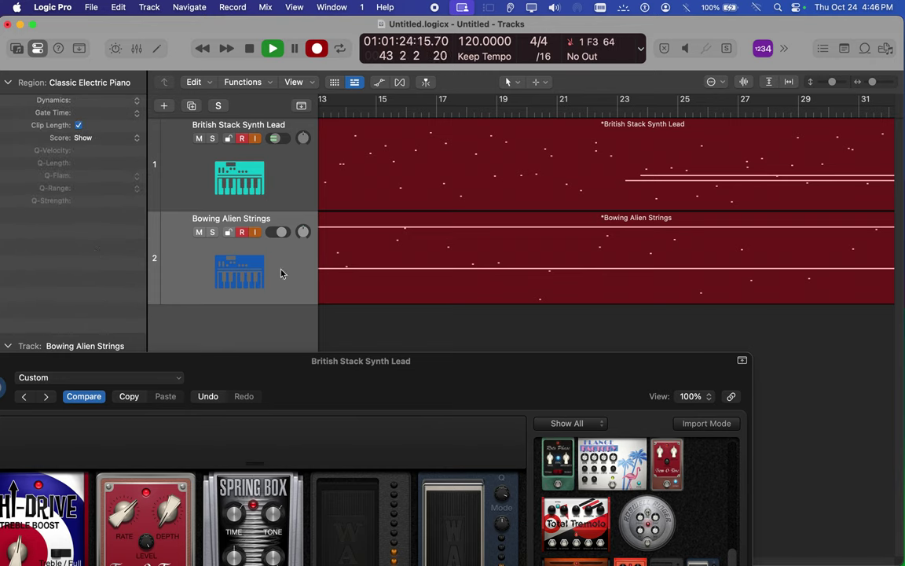
# - Adjust the Bowing Alien Strings volume by ear and reselect that track after briefly selecting British Stack Synth Lead
pyautogui.moveTo(282, 232); pyautogui.dragTo(216, 248)
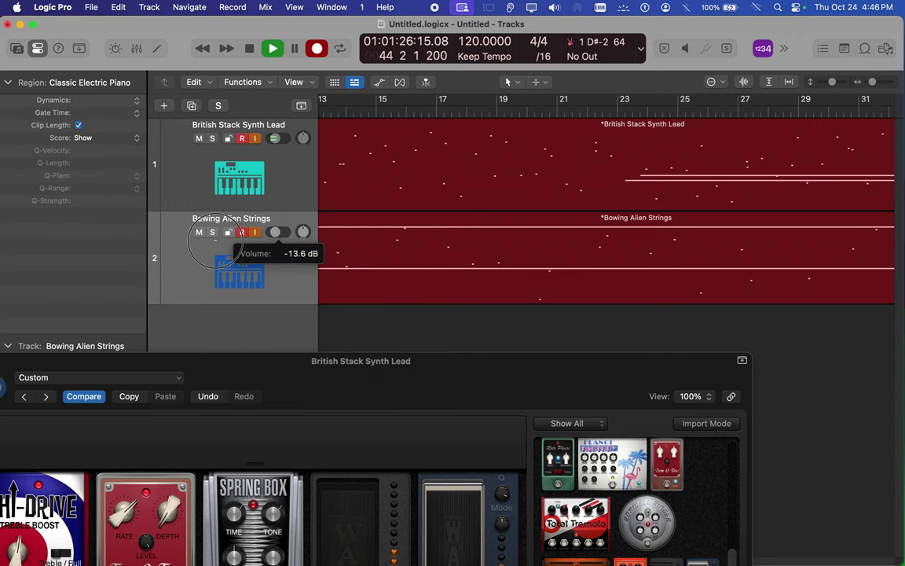
pyautogui.moveTo(110, 264); pyautogui.dragTo(273, 275)
pyautogui.click(271, 174)
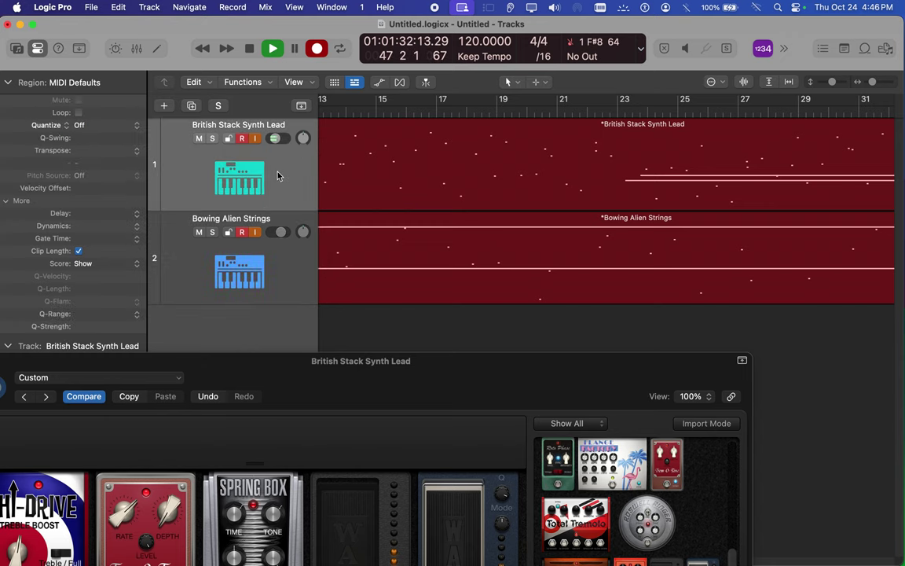
pyautogui.click(258, 233)
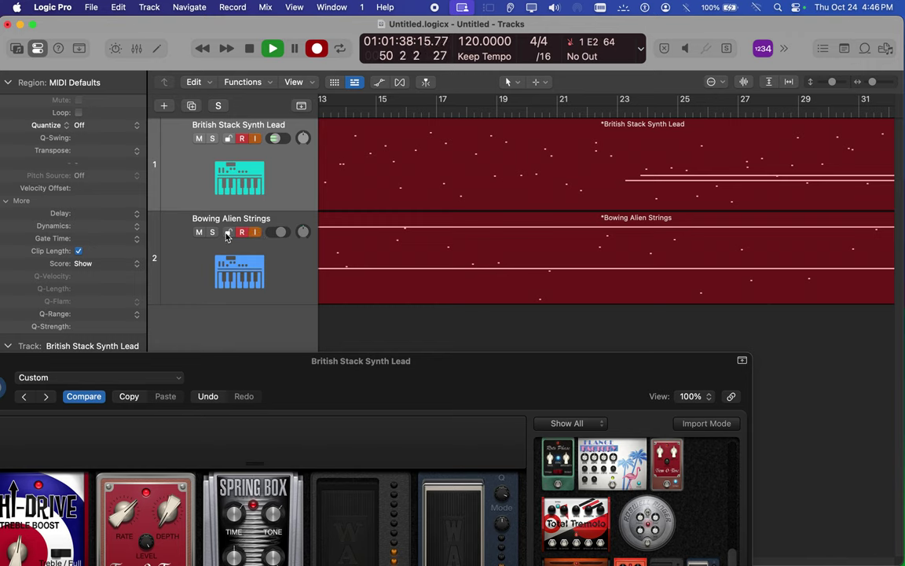
pyautogui.click(235, 263)
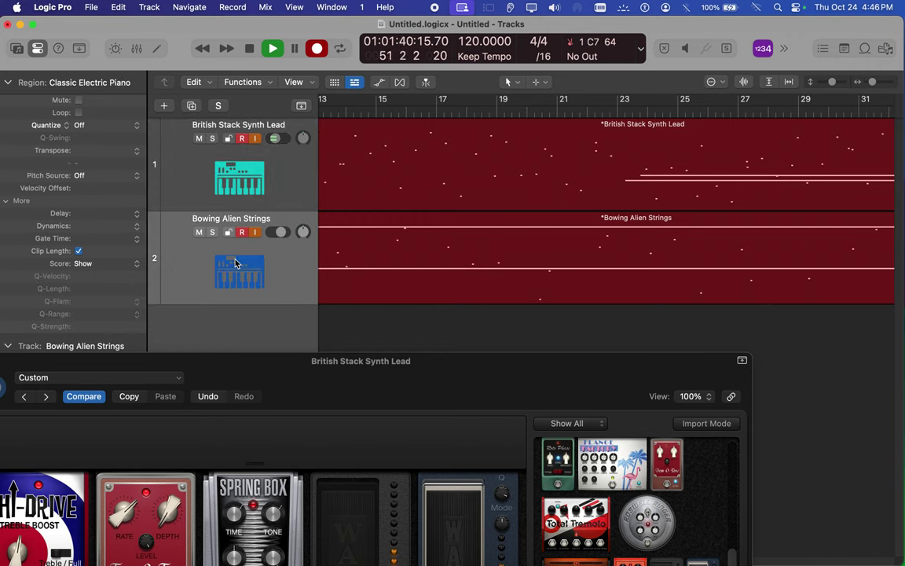
# - Raise British Stack Synth Lead to about -2.0 dB and pan it and Bowing Alien Strings to opposite sides
pyautogui.click(275, 139)
pyautogui.moveTo(303, 139); pyautogui.dragTo(323, 137)
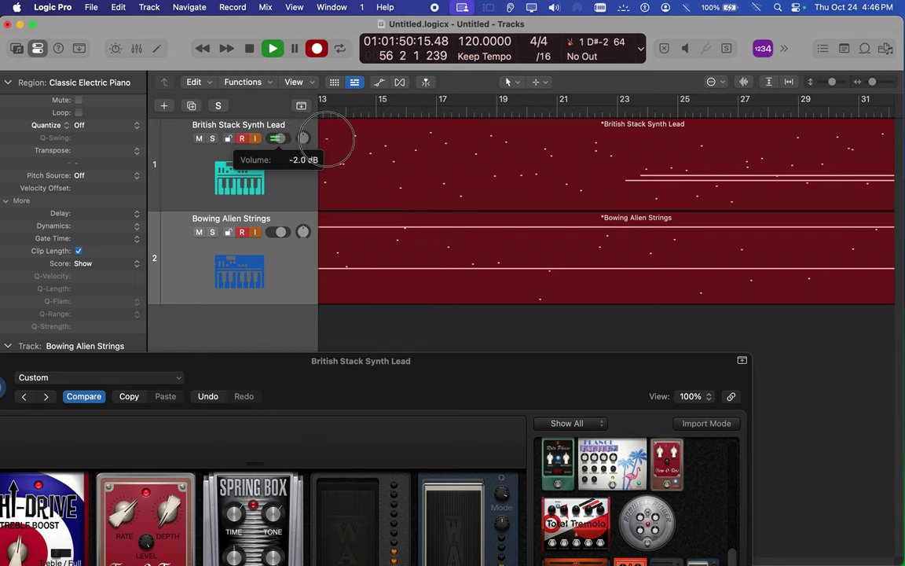
pyautogui.moveTo(303, 236)
pyautogui.mouseDown()
pyautogui.moveTo(293, 253)
pyautogui.moveTo(303, 252)
pyautogui.mouseUp()
pyautogui.moveTo(303, 139); pyautogui.dragTo(304, 127)
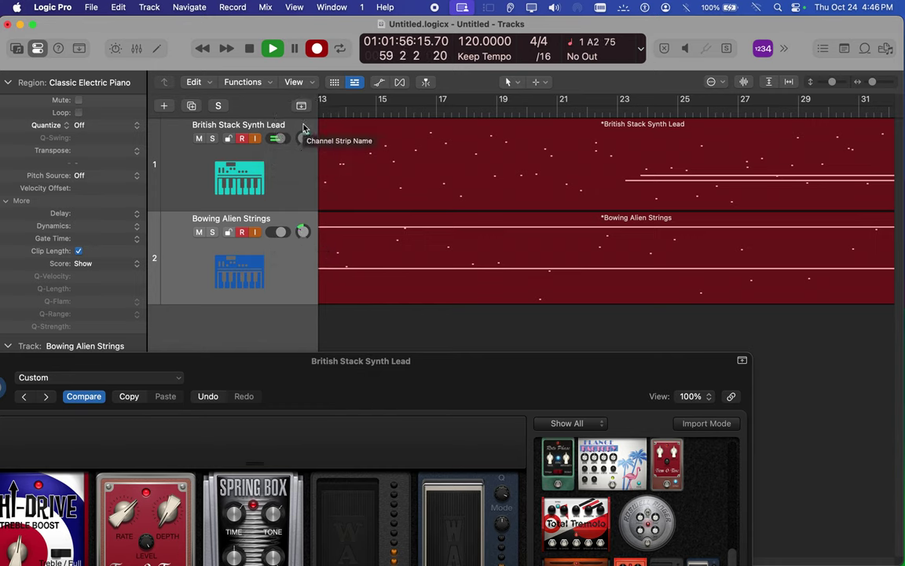
# - Apply the default control bar and display settings and set the project's division value to /192
pyautogui.click(641, 51)
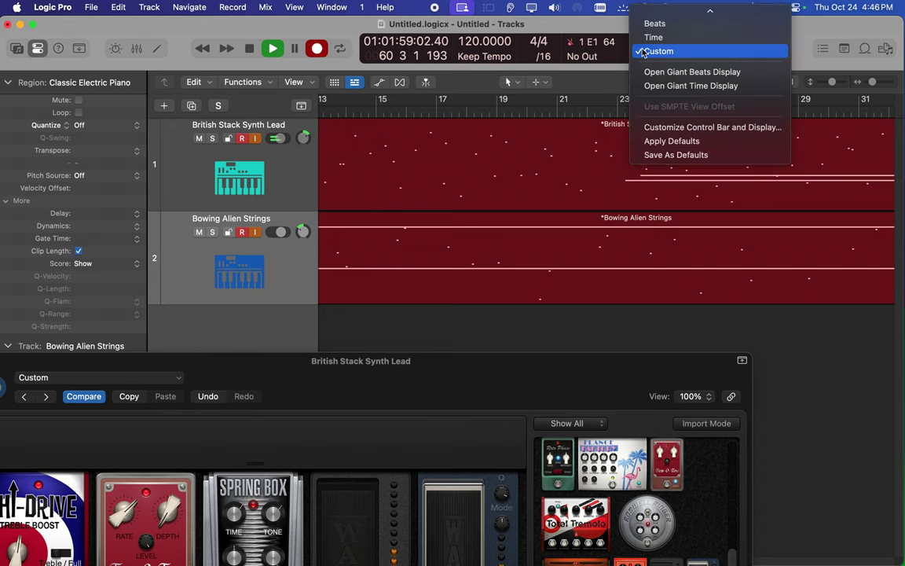
pyautogui.click(675, 143)
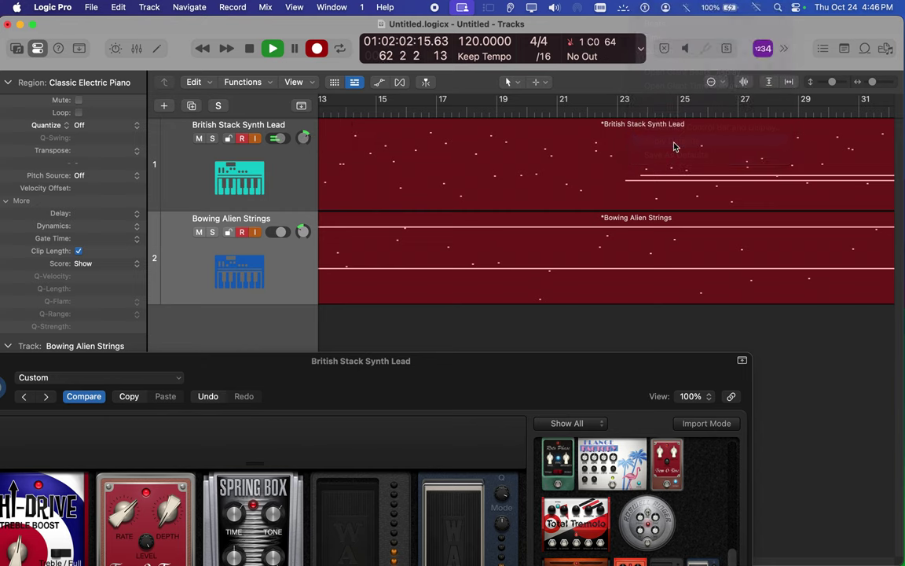
pyautogui.click(551, 56)
pyautogui.click(553, 167)
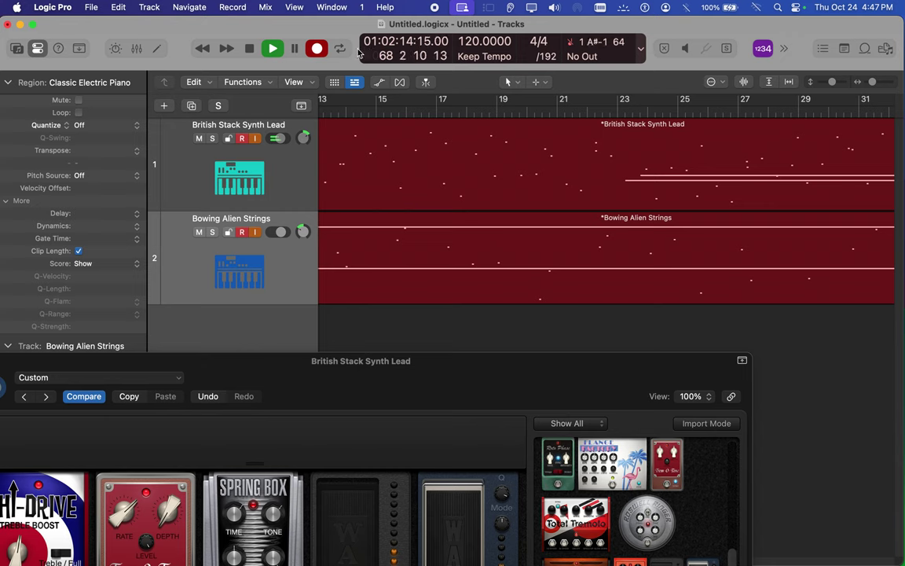
# - Stop the recording, return to the project start and play back both recorded regions
pyautogui.click(248, 50)
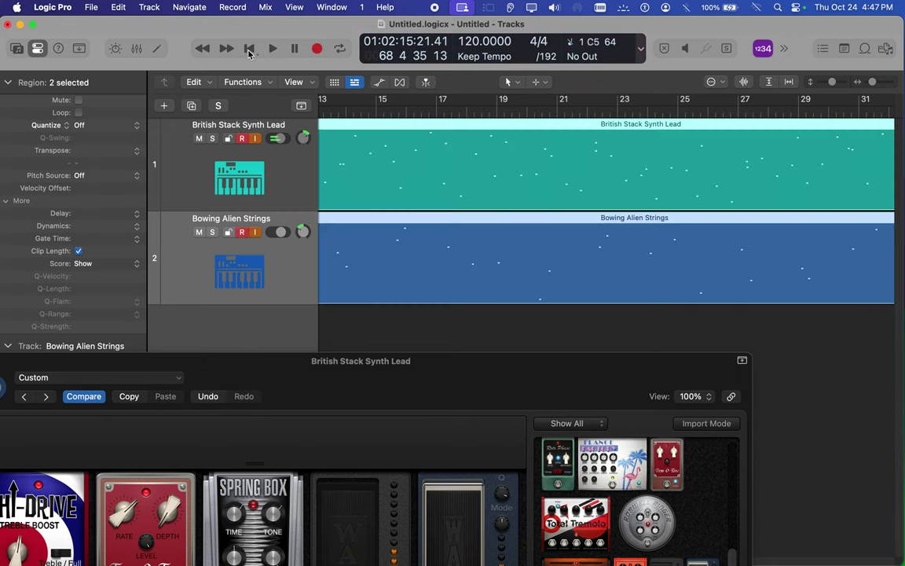
pyautogui.click(248, 50)
pyautogui.click(273, 49)
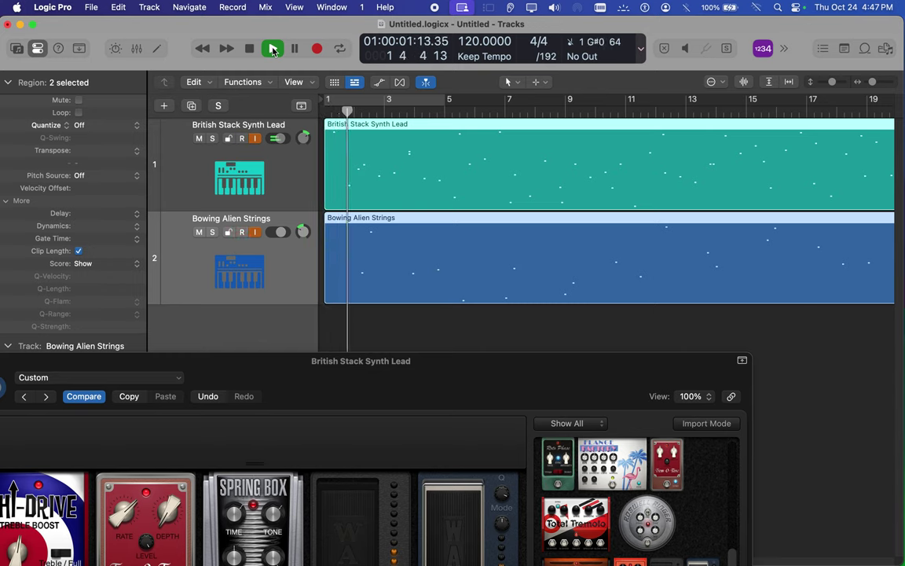
# - Turn off record enable on the British Stack Synth Lead and Bowing Alien Strings tracks
pyautogui.click(242, 138)
pyautogui.click(242, 232)
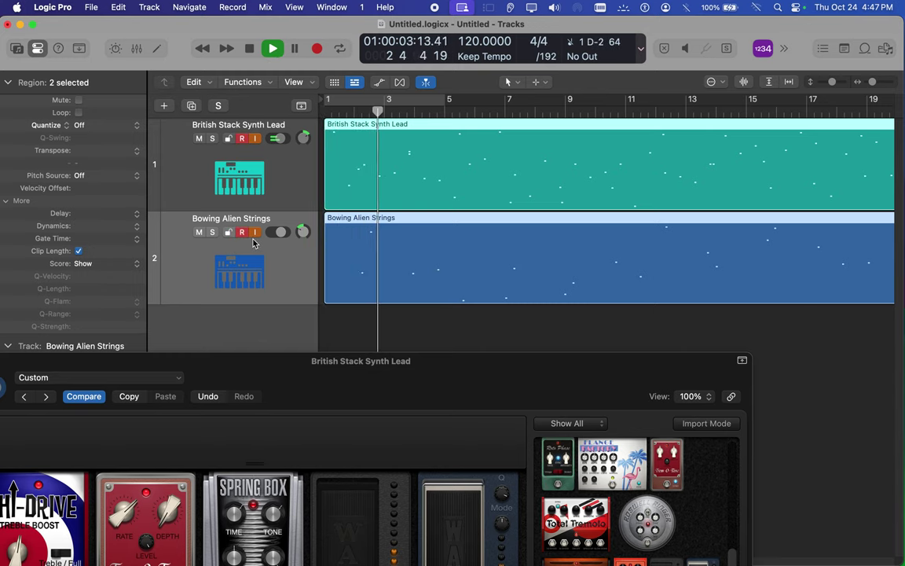
pyautogui.click(242, 231)
pyautogui.click(241, 139)
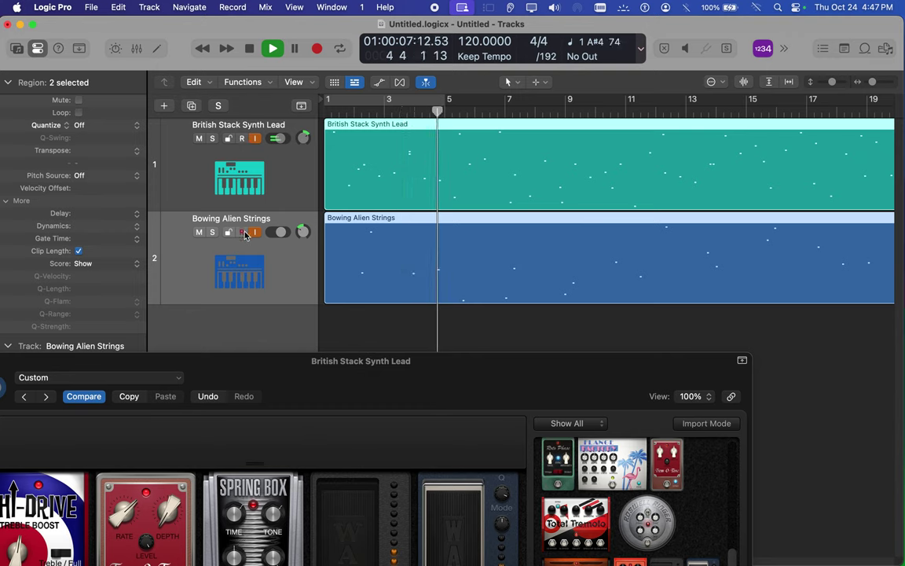
# - Set the pan of both Bowing Alien Strings and British Stack Synth Lead to 0
pyautogui.moveTo(303, 231); pyautogui.dragTo(303, 226)
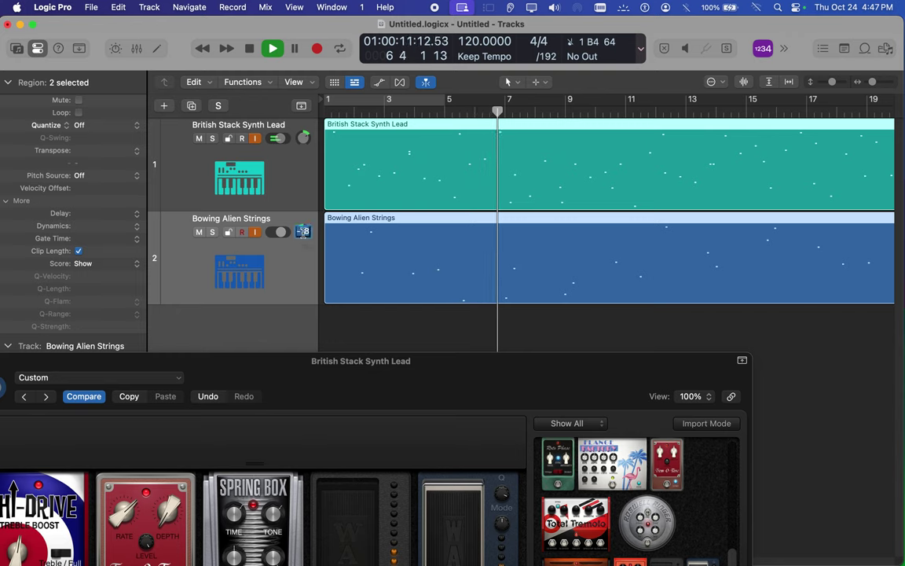
pyautogui.keyDown('alt'); pyautogui.click(302, 231); pyautogui.keyUp('alt')
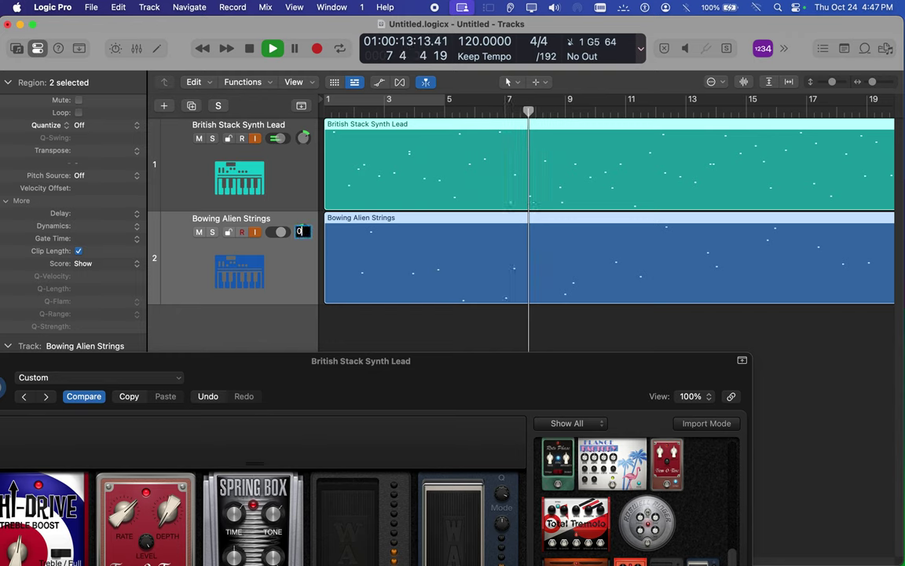
pyautogui.keyDown('alt'); pyautogui.click(304, 140); pyautogui.keyUp('alt')
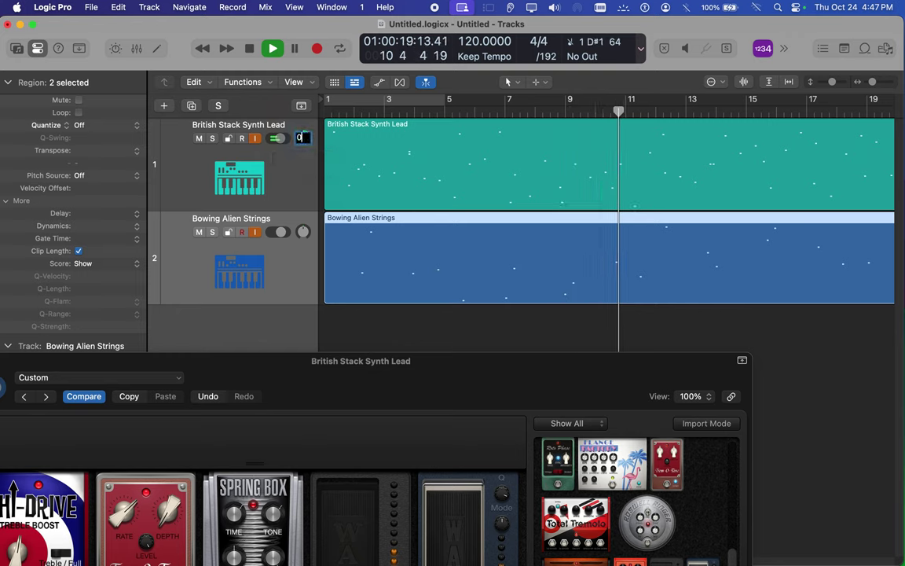
pyautogui.click(307, 169)
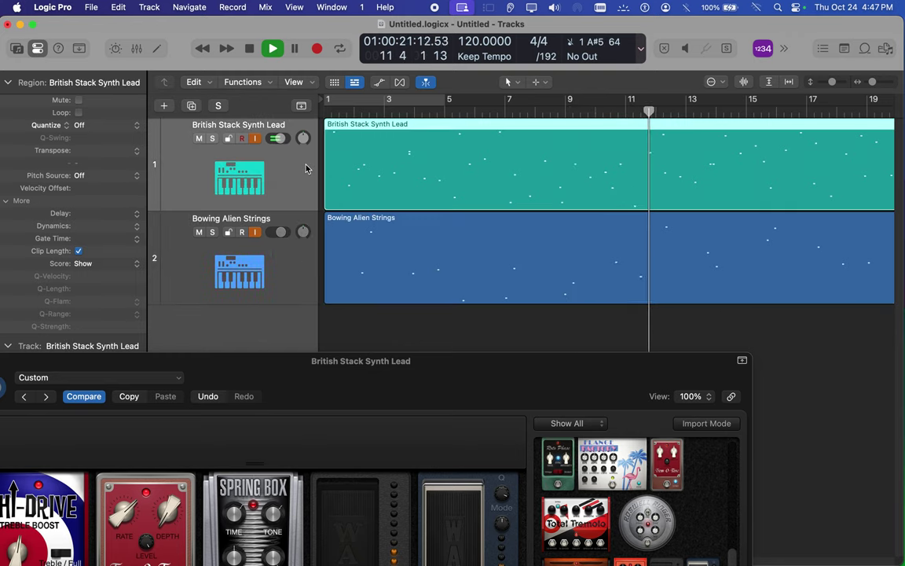
# - Select Bowing Alien Strings, mute British Stack Synth Lead, and stop playback at the project start
pyautogui.click(197, 251)
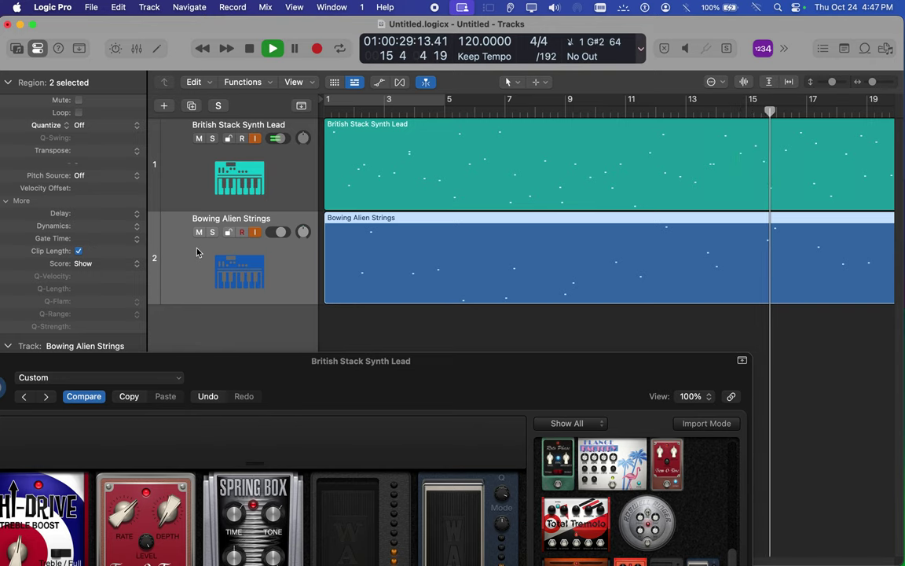
pyautogui.click(199, 138)
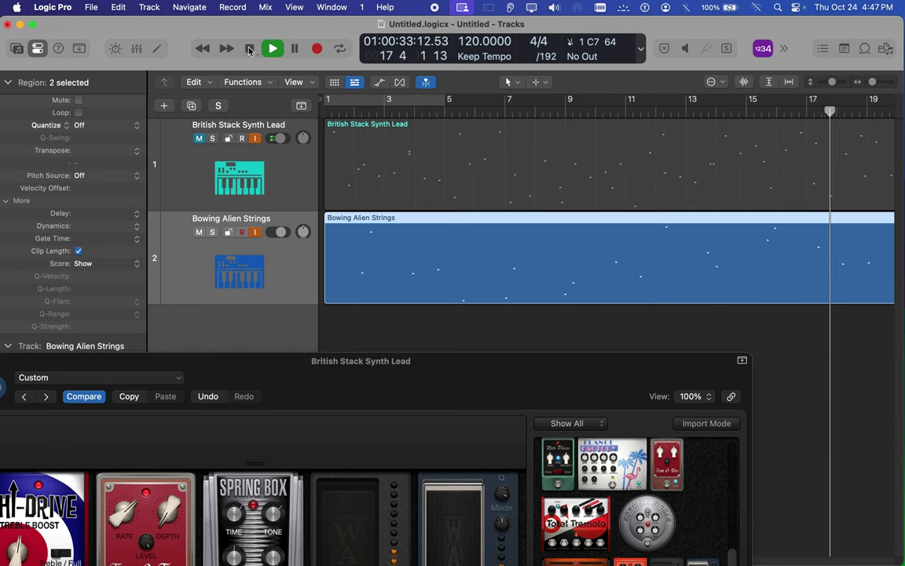
pyautogui.click(249, 50)
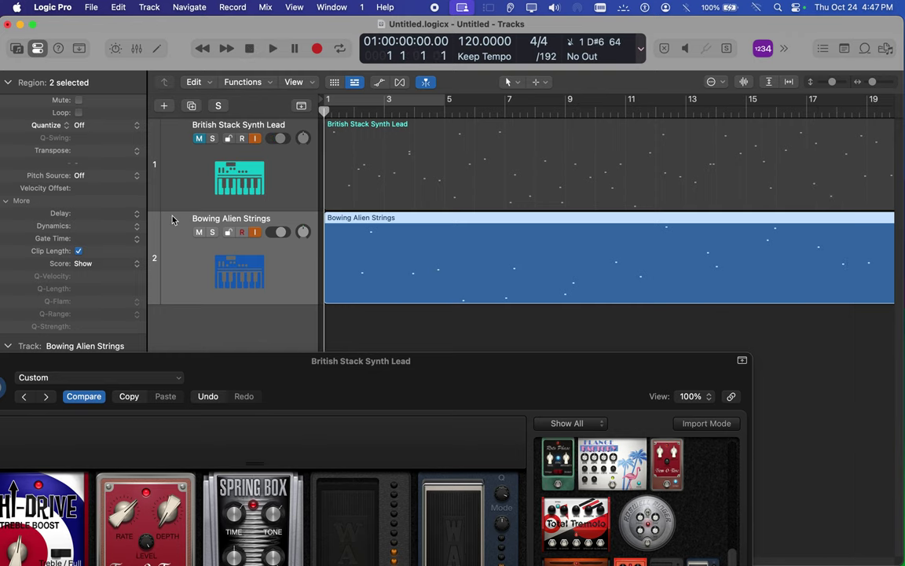
# - Open the Library and replace the Bowing Alien Strings sound with the Alien Rainforest soundscape
pyautogui.click(17, 48)
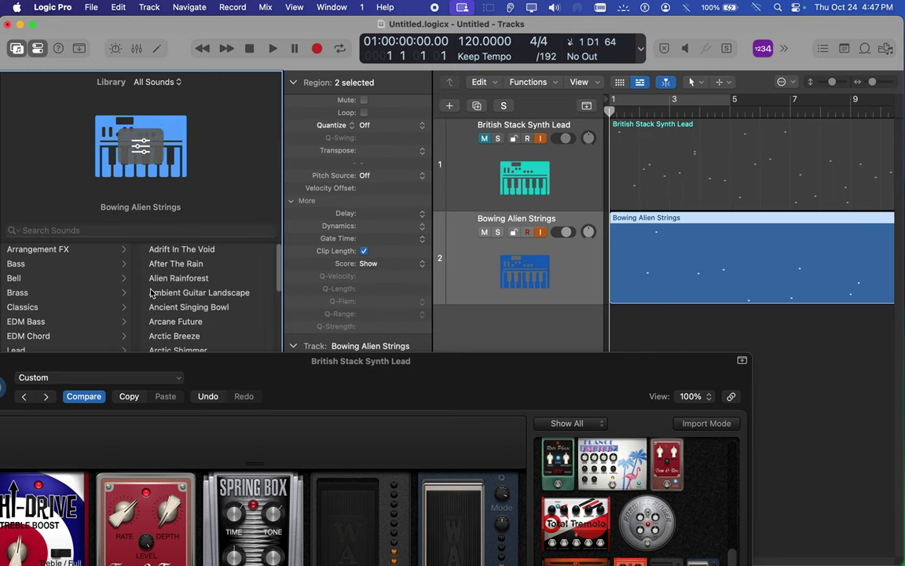
pyautogui.scroll(3, 152, 293)
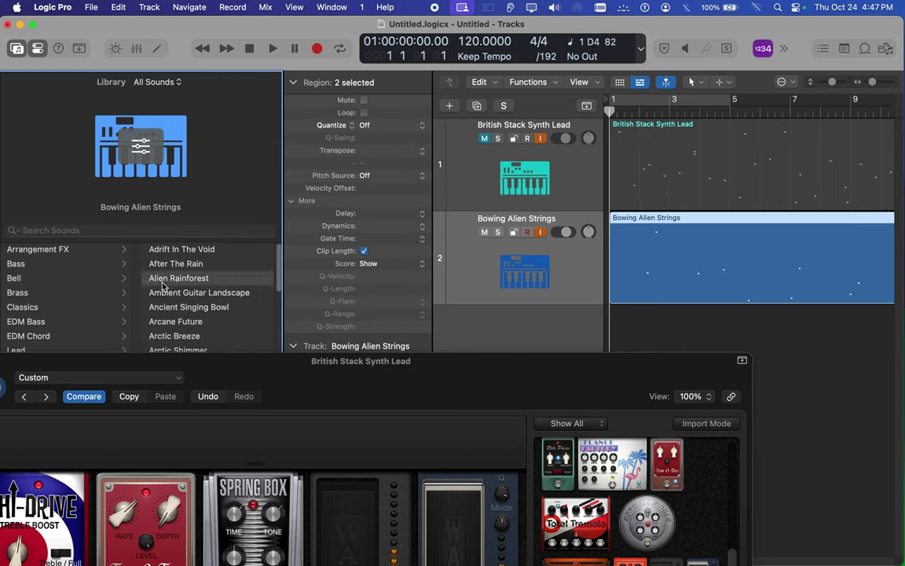
pyautogui.click(165, 280)
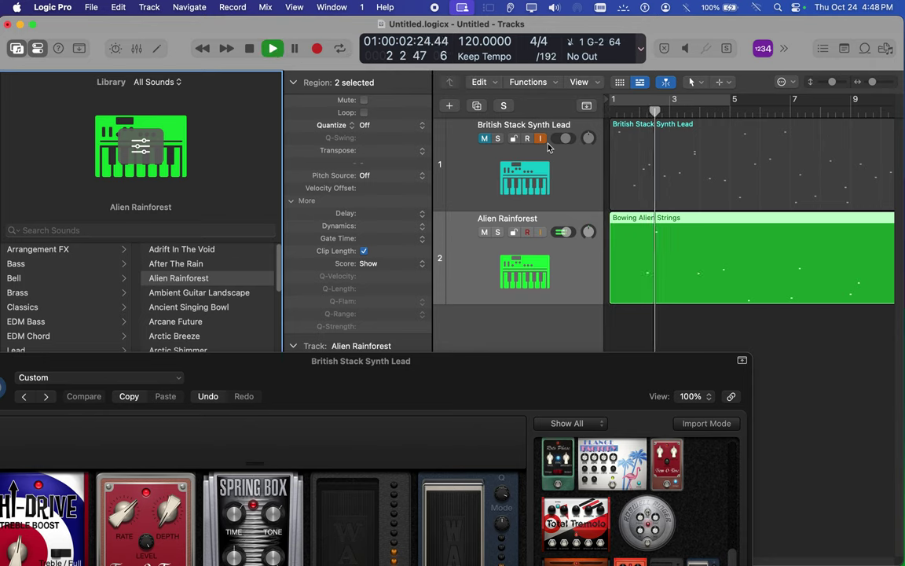
# - Unmute British Stack Synth Lead to hear both sounds together, then select that track and stop playback
pyautogui.click(484, 139)
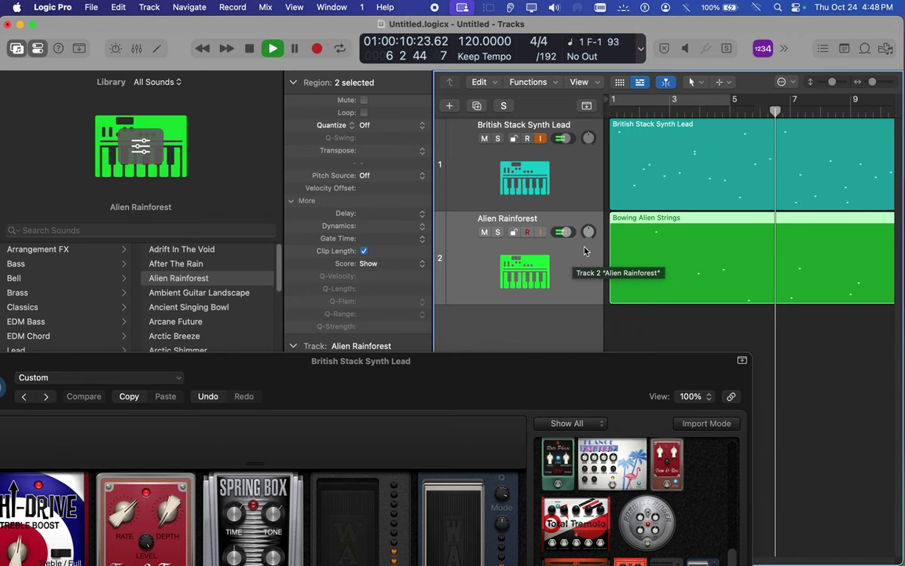
pyautogui.moveTo(578, 139); pyautogui.dragTo(535, 153)
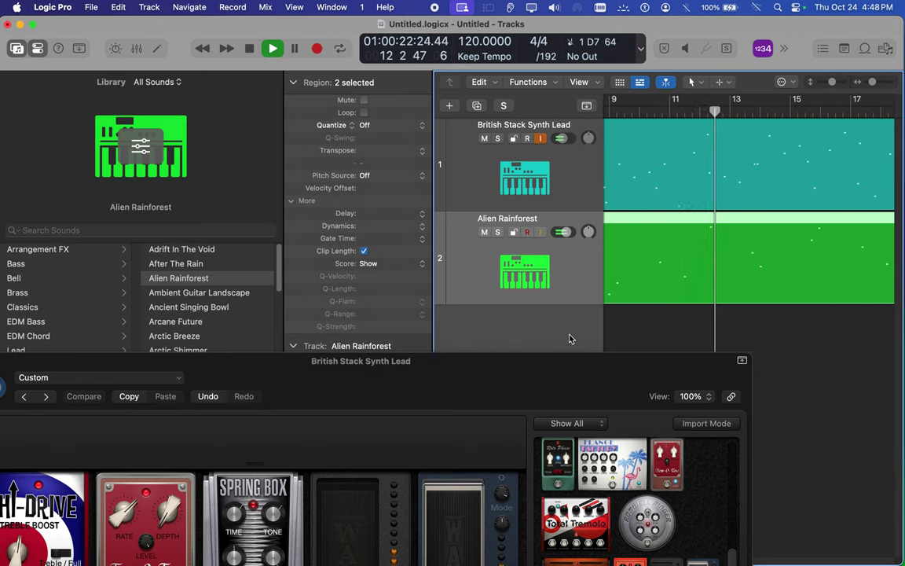
pyautogui.moveTo(662, 174); pyautogui.dragTo(574, 227)
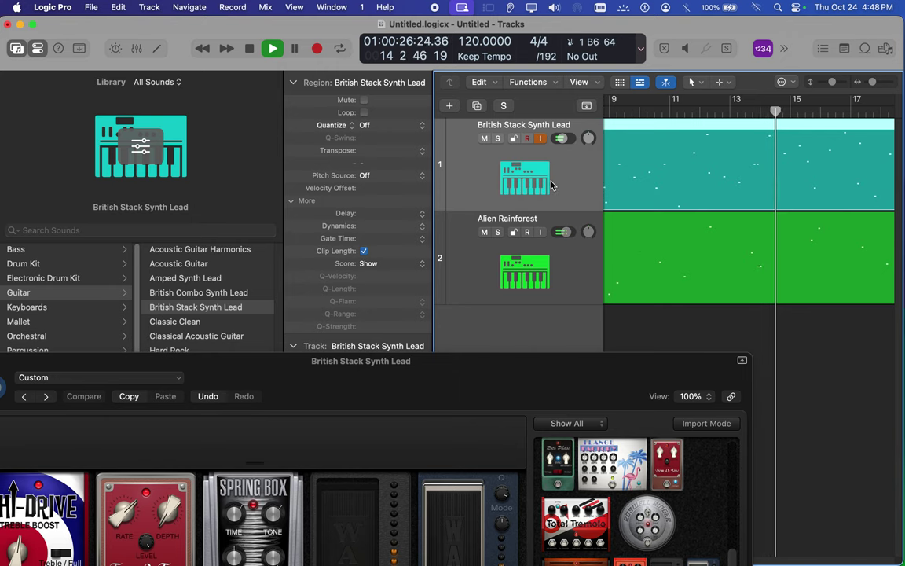
pyautogui.click(250, 49)
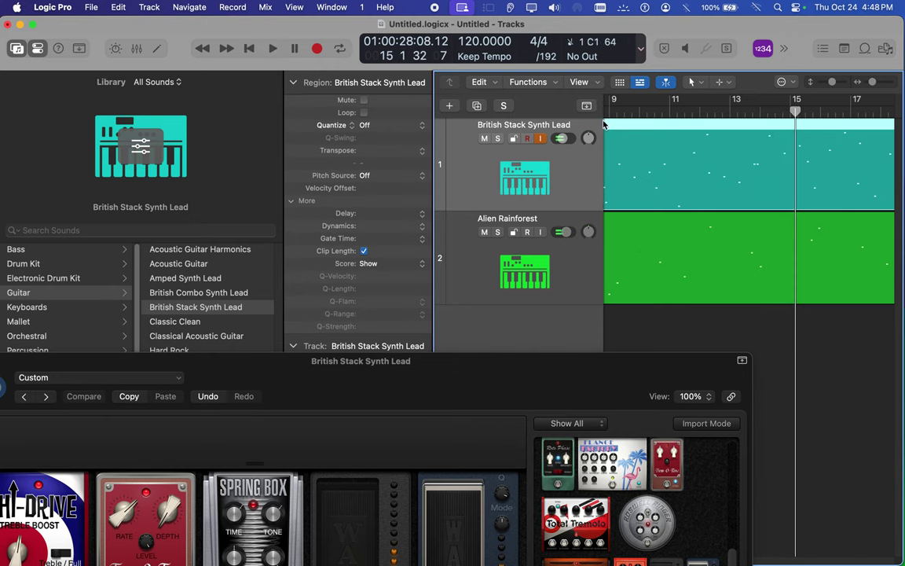
# - Move the British Stack Synth Lead and Bowing Alien Strings regions to new tracks 3 and 4, both starting at bar 1
pyautogui.moveTo(644, 158); pyautogui.dragTo(620, 315)
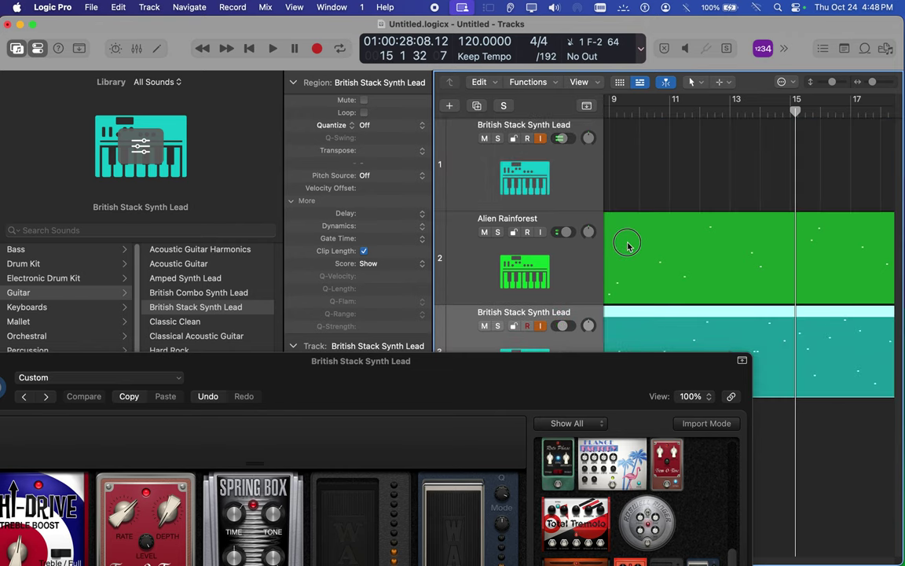
pyautogui.click(635, 301)
pyautogui.click(642, 317)
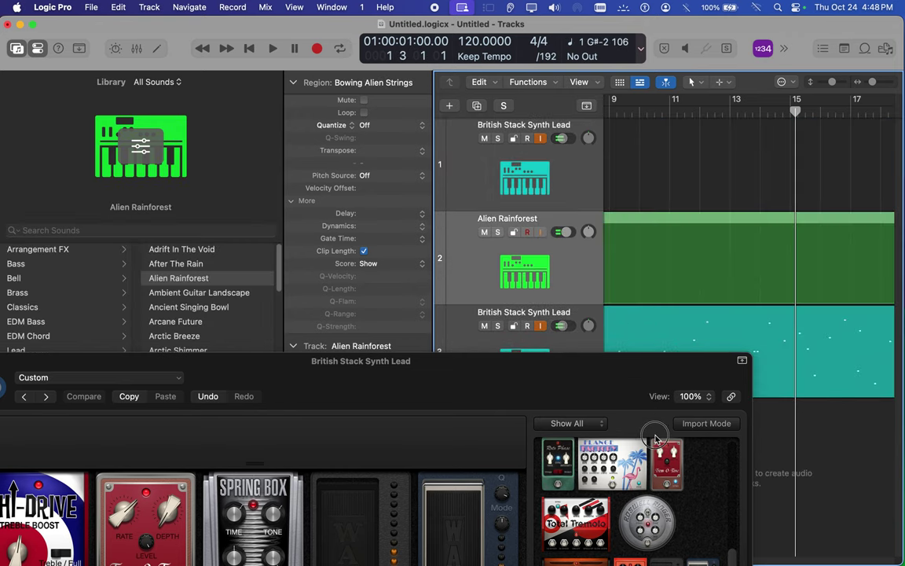
pyautogui.moveTo(725, 471); pyautogui.dragTo(690, 374)
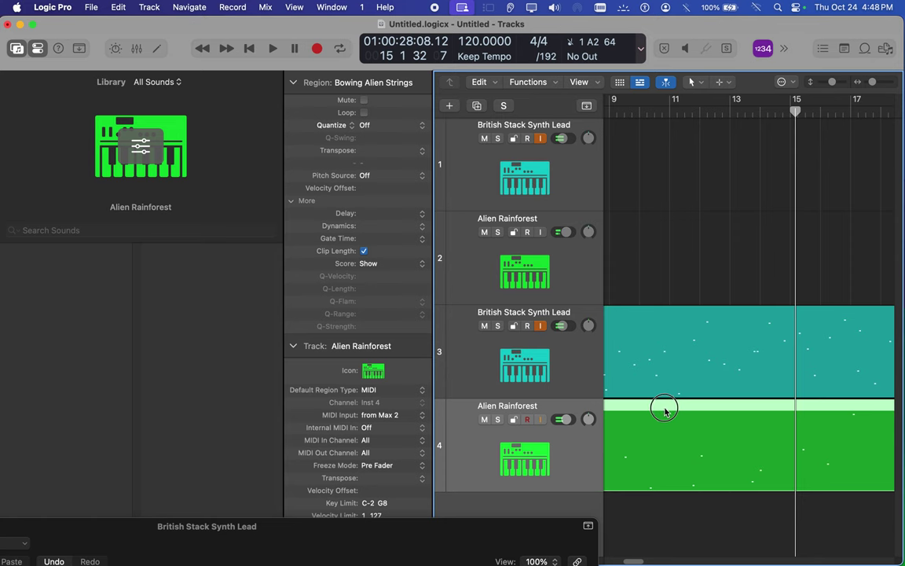
pyautogui.click(247, 52)
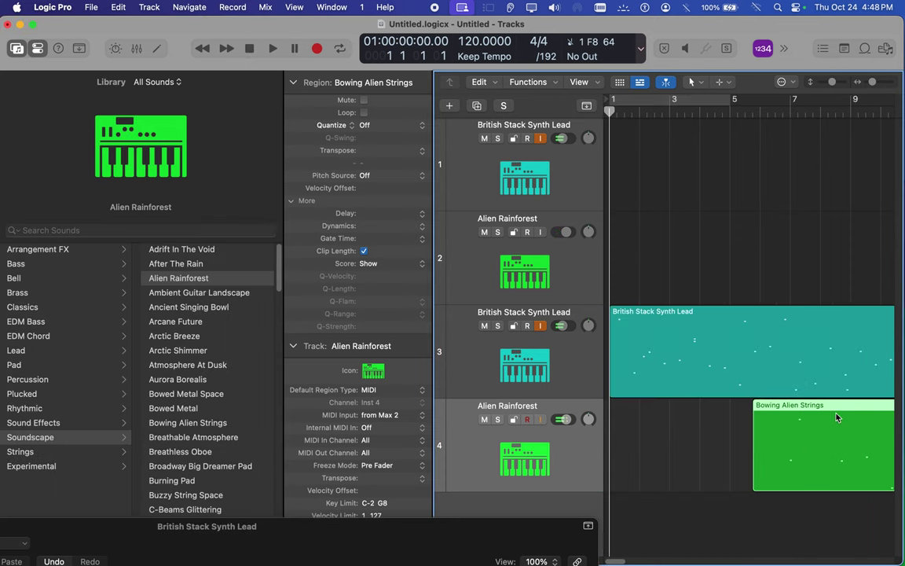
pyautogui.moveTo(838, 430); pyautogui.dragTo(641, 428)
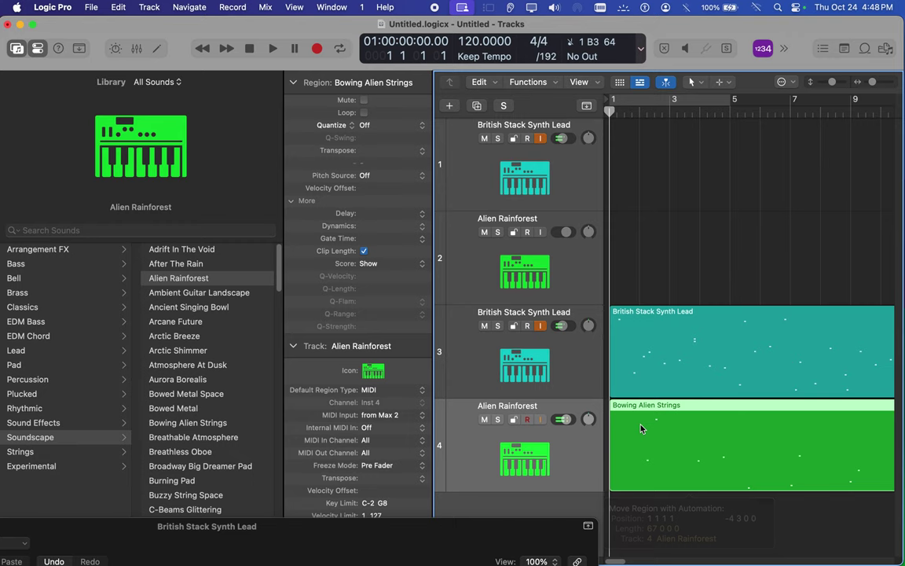
# - Mute tracks 3 and 4 and start a new recording with tracks 1 and 2 record-enabled
pyautogui.click(484, 421)
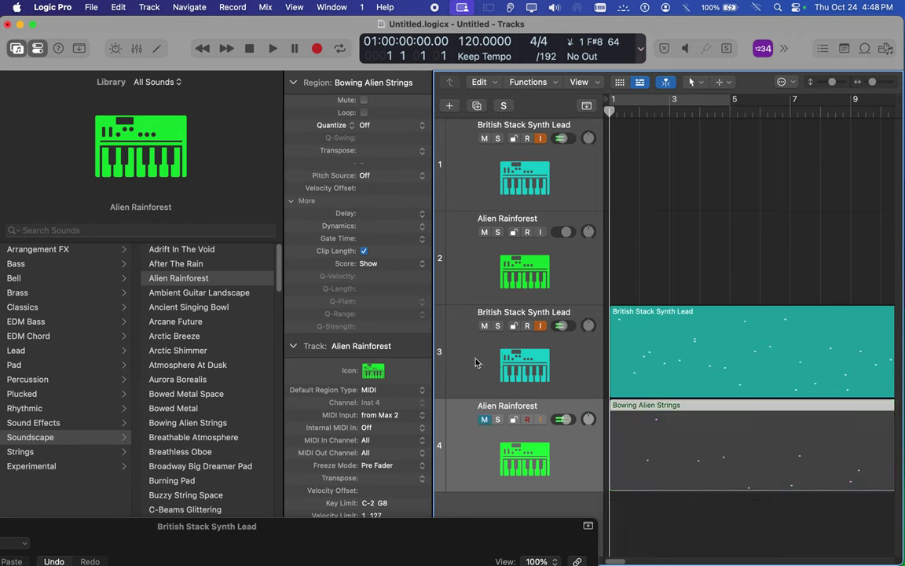
pyautogui.click(484, 326)
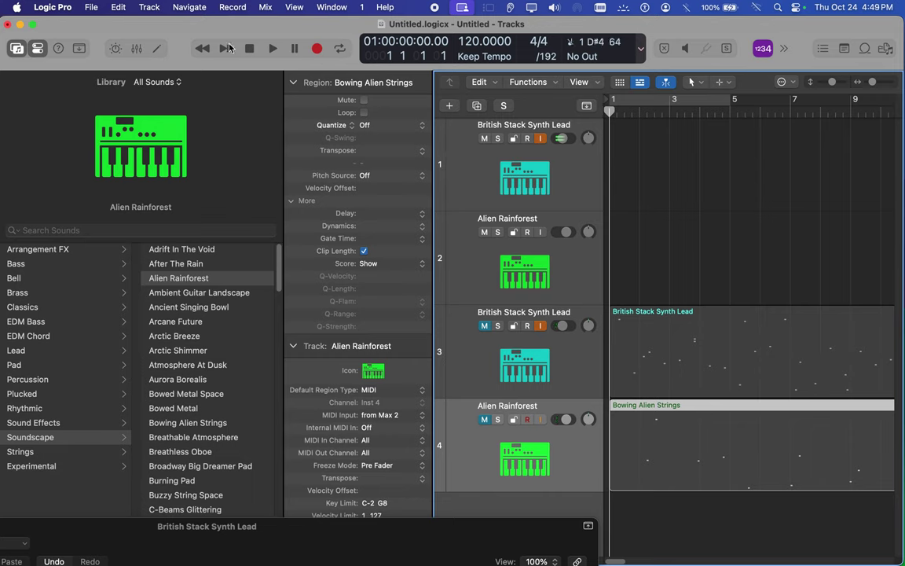
pyautogui.click(316, 49)
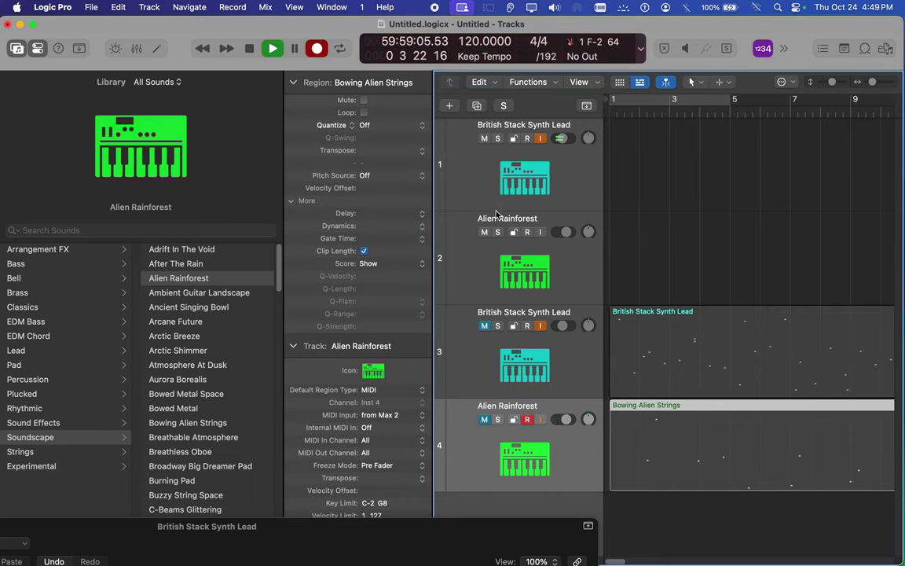
pyautogui.click(528, 232)
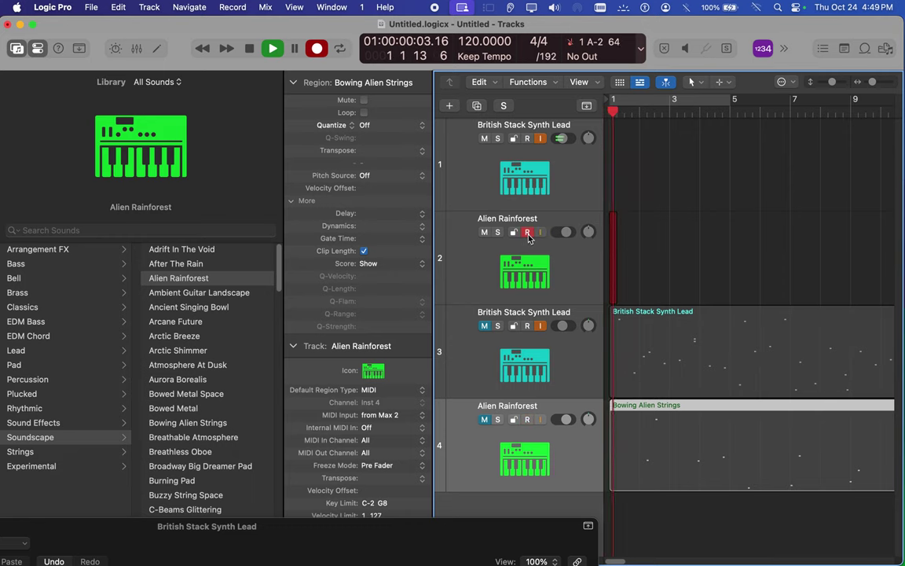
pyautogui.click(527, 139)
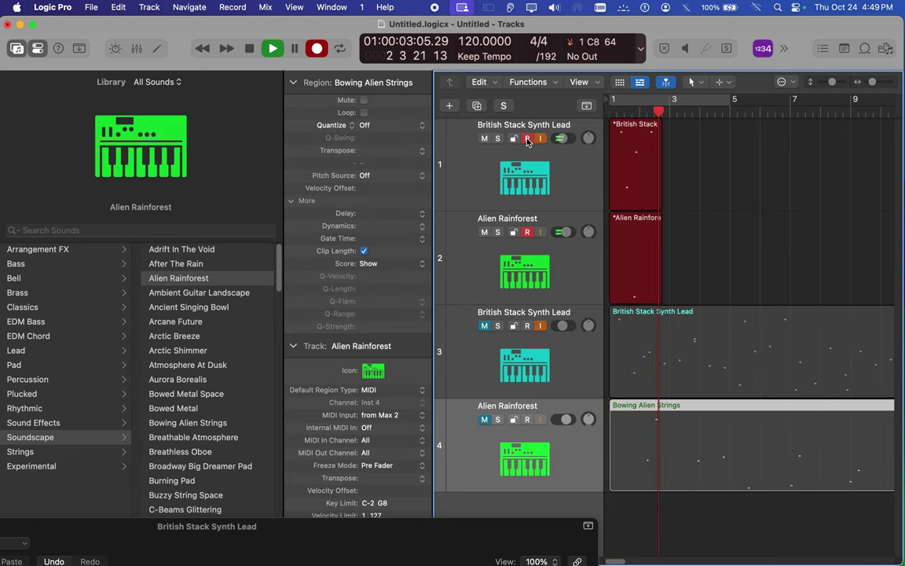
# - Lower the volume of the Alien Rainforest track 2 to about -4 dB during recording, dismissing the synchronization errors
pyautogui.click(567, 232)
pyautogui.moveTo(567, 232); pyautogui.dragTo(569, 238)
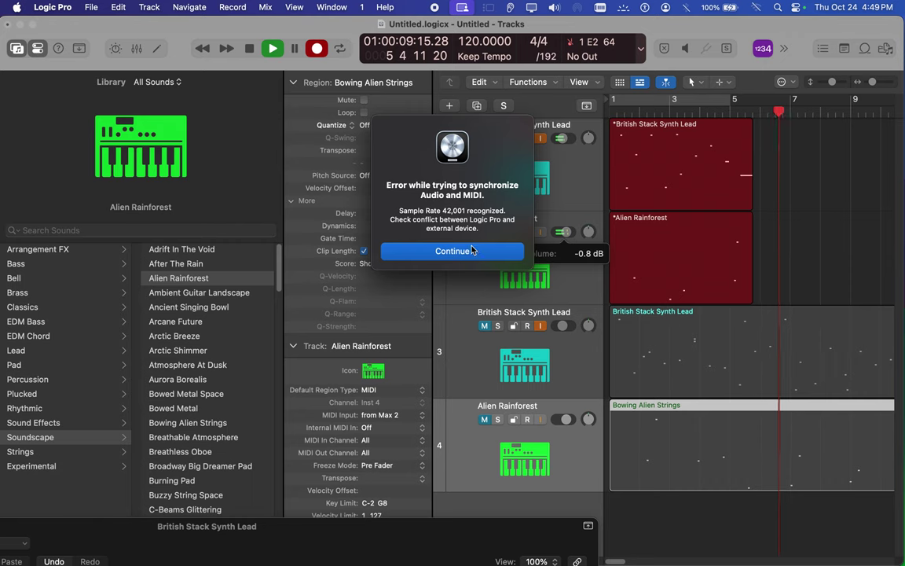
pyautogui.click(452, 251)
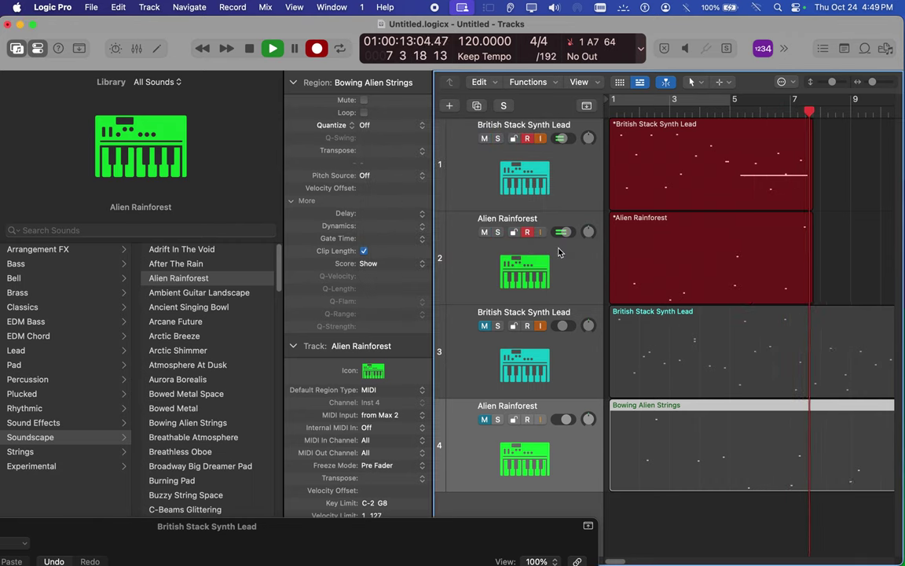
pyautogui.moveTo(564, 233); pyautogui.dragTo(558, 234)
pyautogui.click(452, 251)
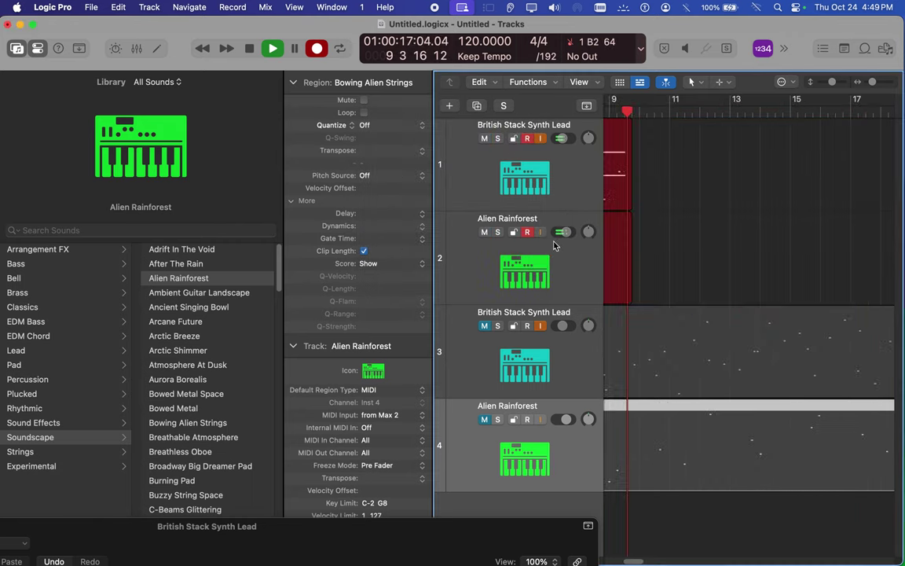
pyautogui.moveTo(562, 233); pyautogui.dragTo(558, 235)
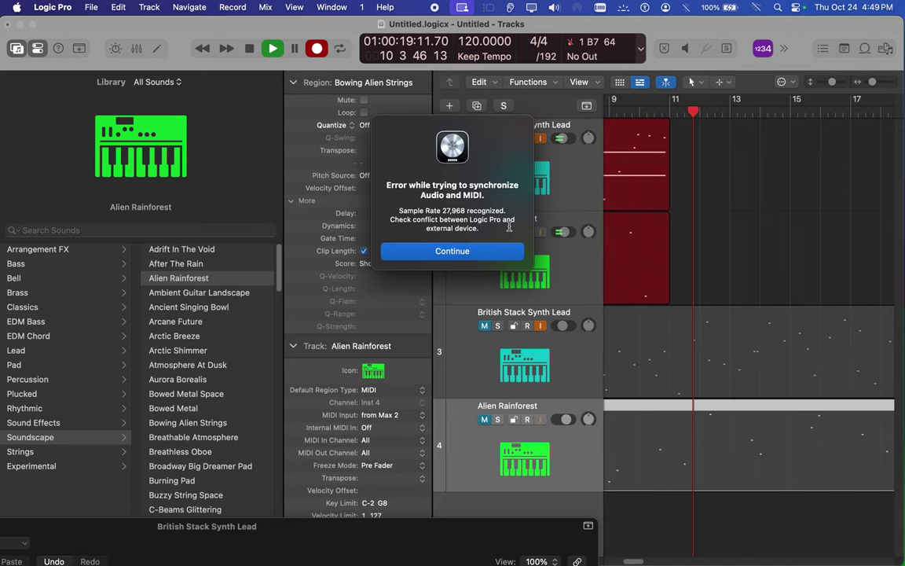
pyautogui.click(470, 253)
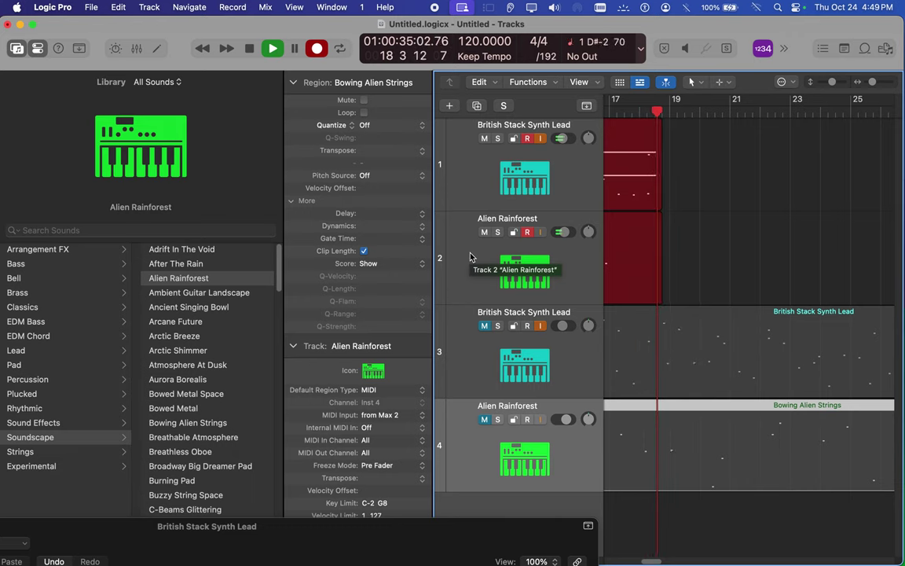
# - Disable record and input monitoring on British Stack Synth Lead track 1, dismissing the synchronization errors and leaving track 2 recording
pyautogui.click(541, 232)
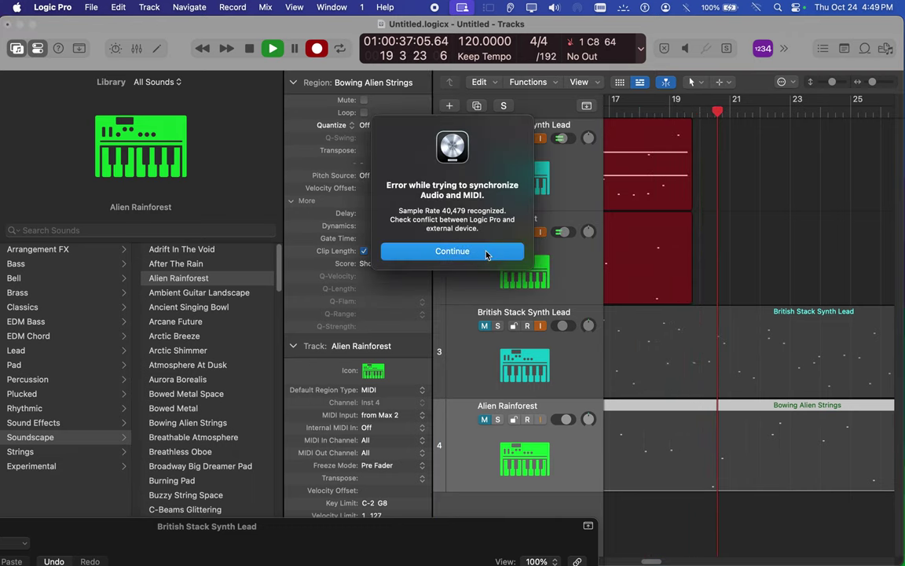
pyautogui.click(483, 251)
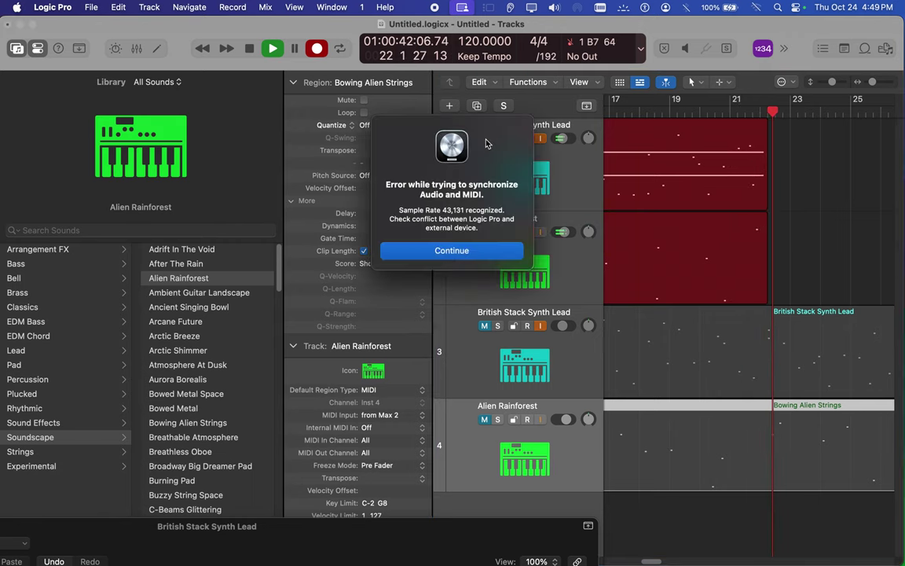
pyautogui.click(460, 250)
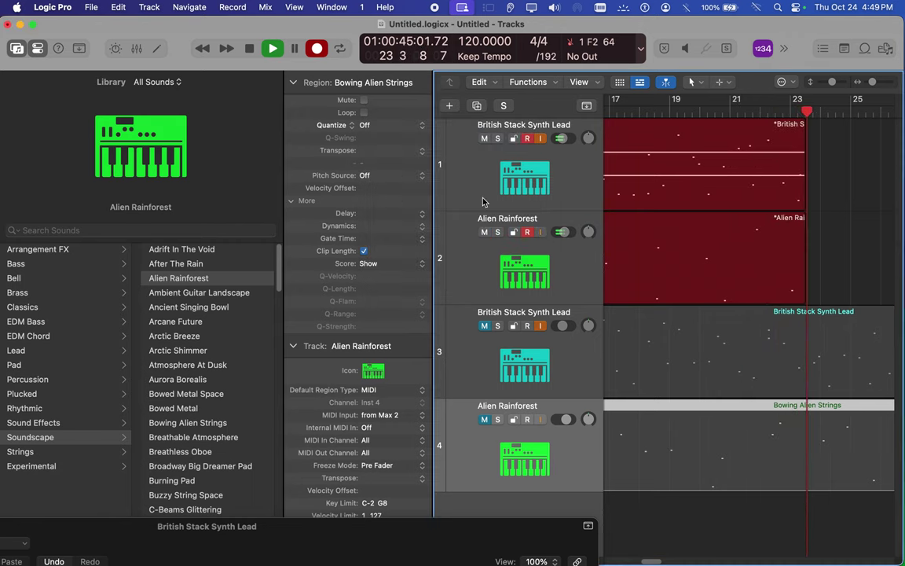
pyautogui.click(527, 140)
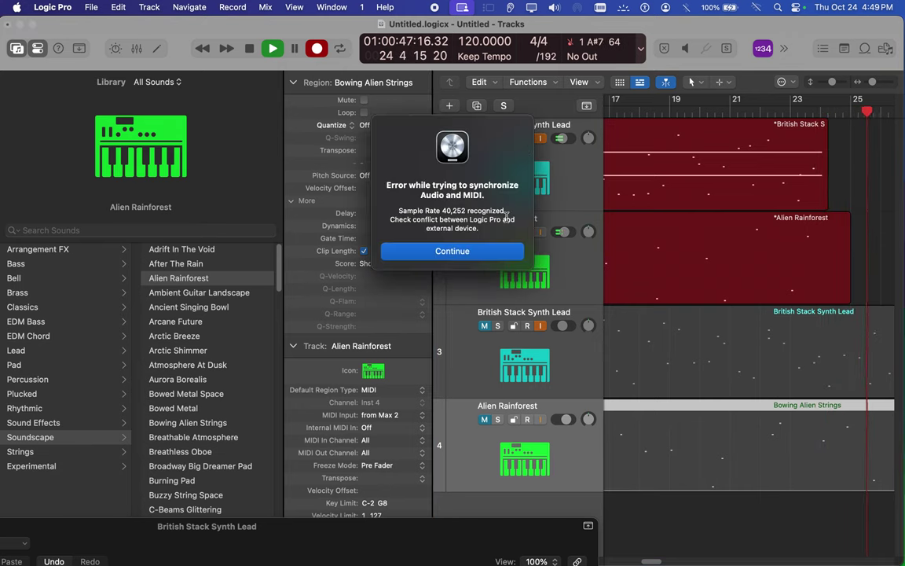
pyautogui.click(483, 251)
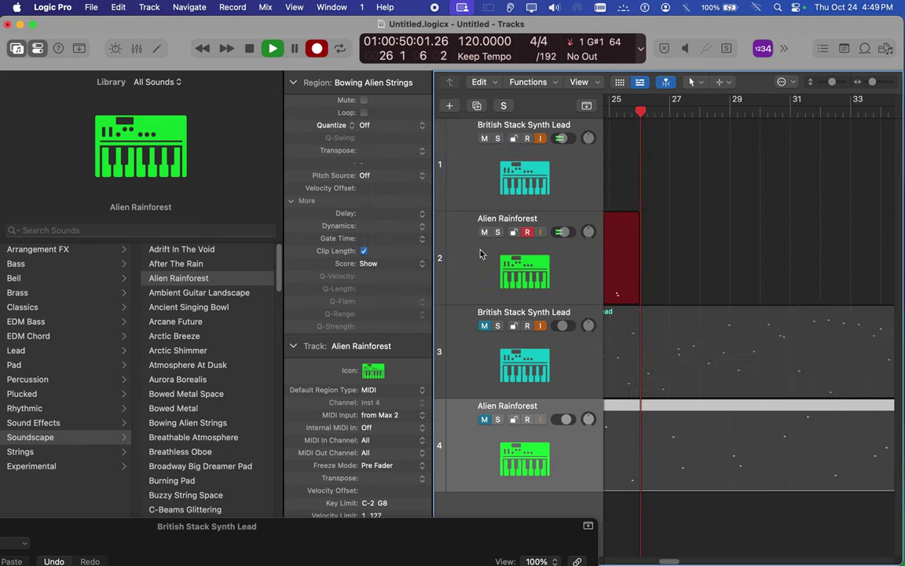
pyautogui.click(539, 139)
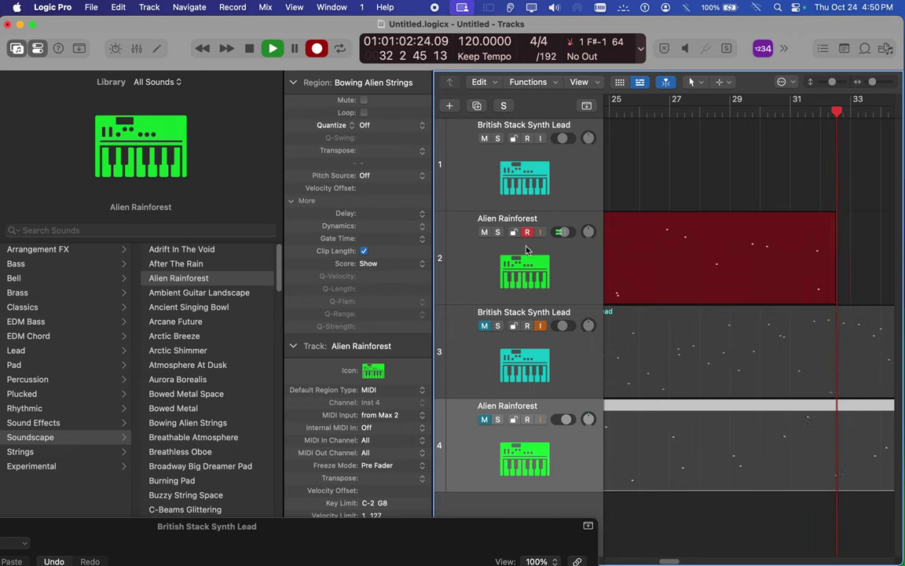
# - Collapse the region settings and set the MIDI input of the selected Alien Rainforest track 4 to All
pyautogui.click(295, 83)
pyautogui.click(292, 106)
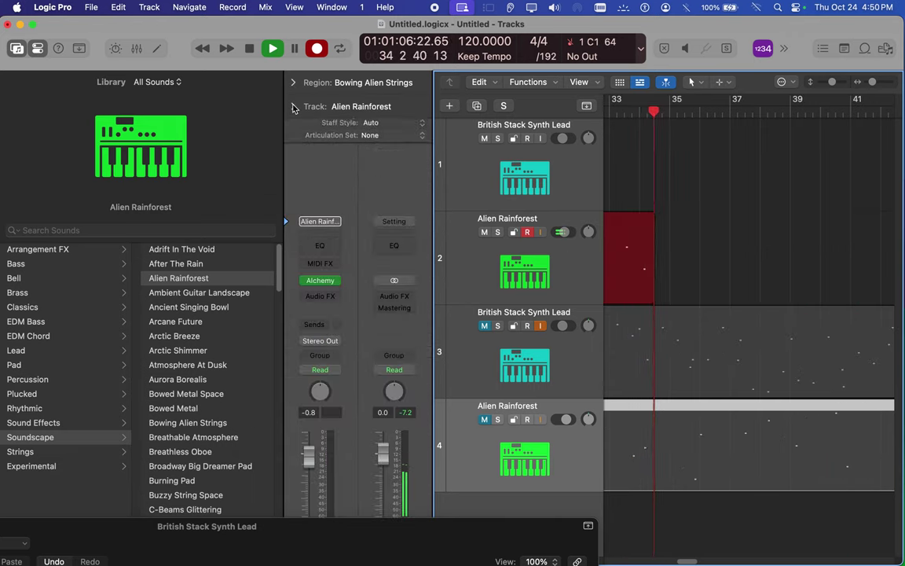
pyautogui.click(292, 106)
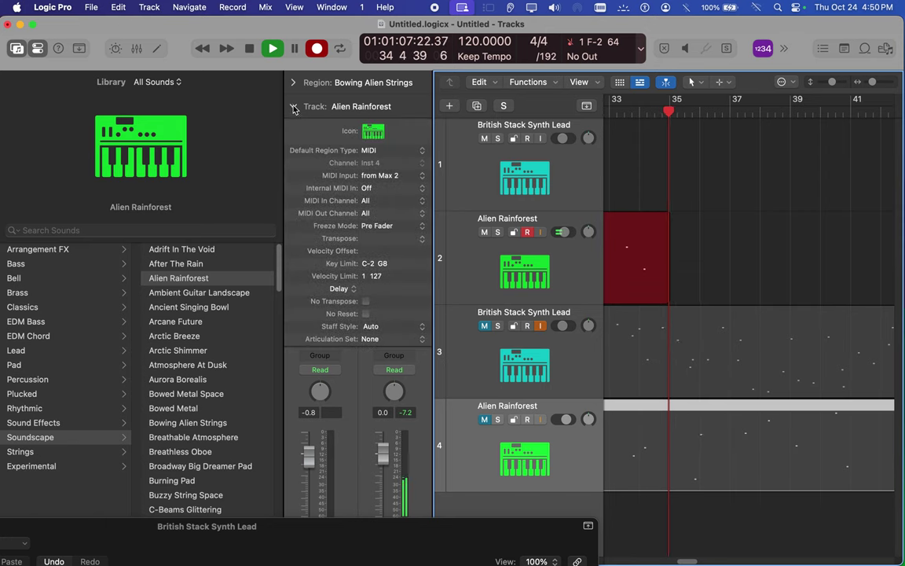
pyautogui.click(388, 176)
pyautogui.click(387, 165)
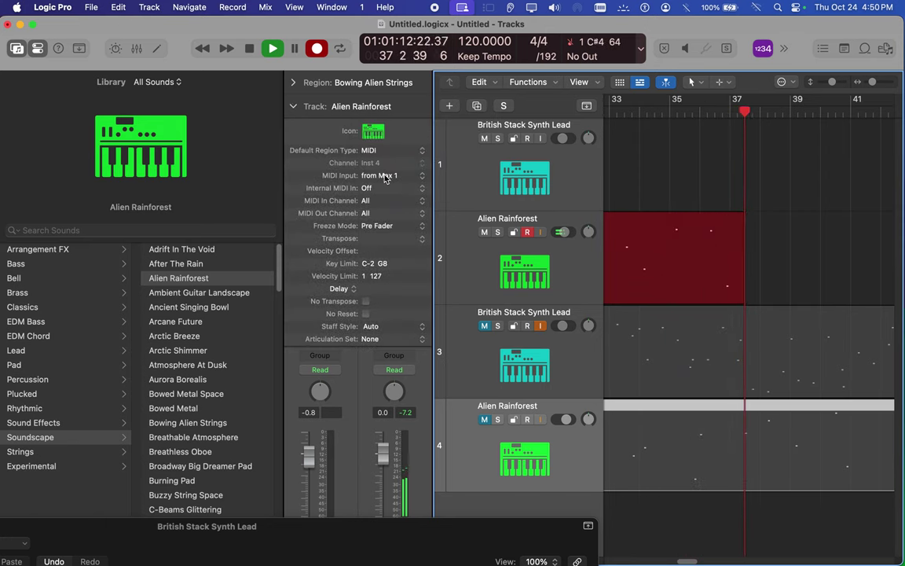
pyautogui.click(385, 176)
pyautogui.click(384, 144)
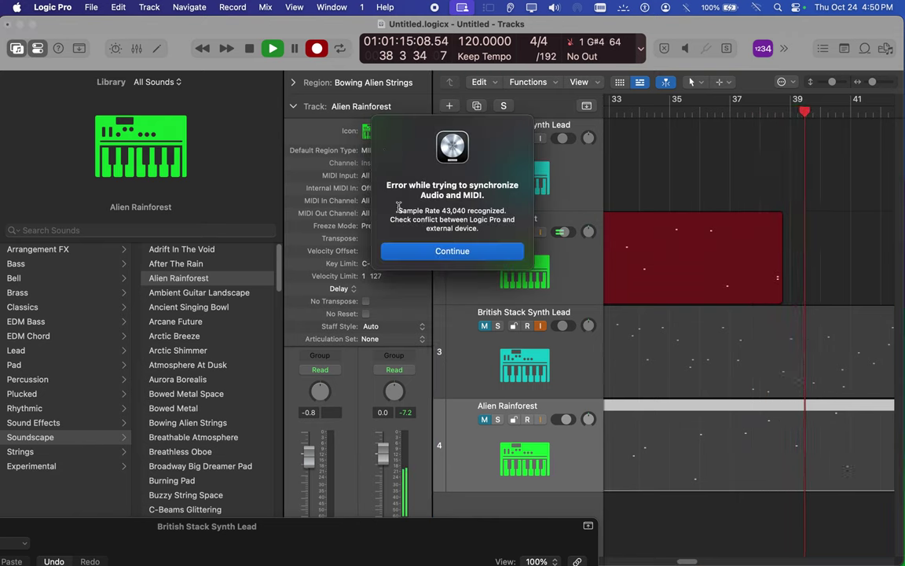
# - Dismiss the recurring audio and MIDI synchronization errors while track 2 keeps recording
pyautogui.click(430, 250)
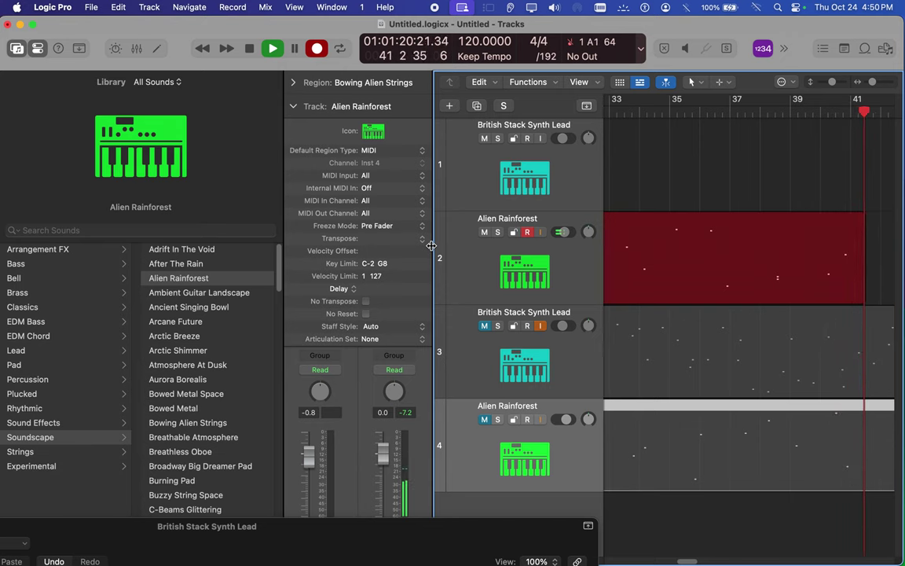
pyautogui.click(430, 250)
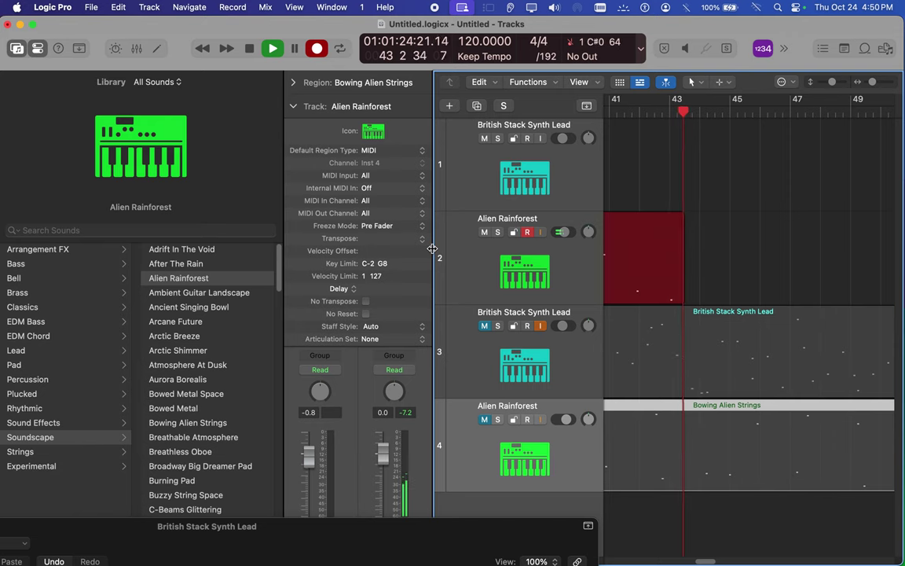
pyautogui.click(432, 250)
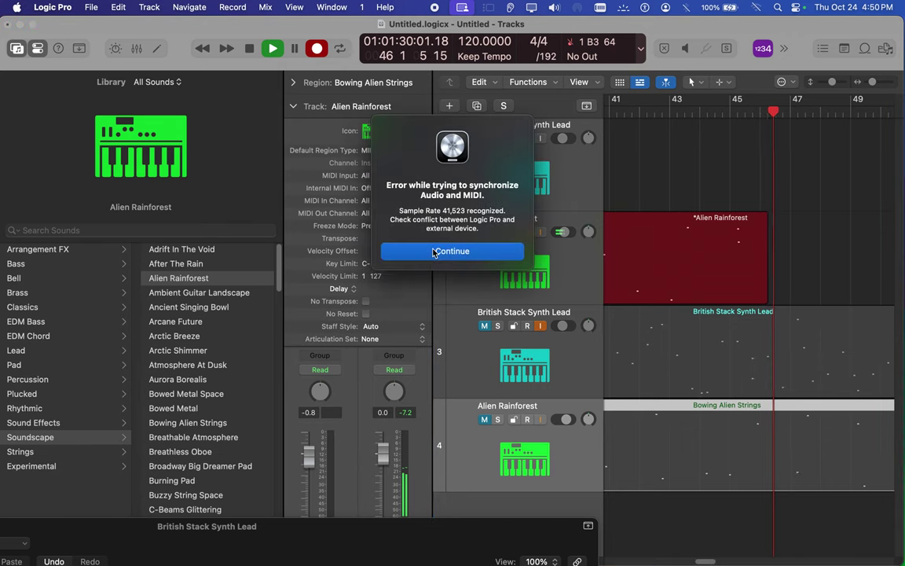
pyautogui.click(433, 251)
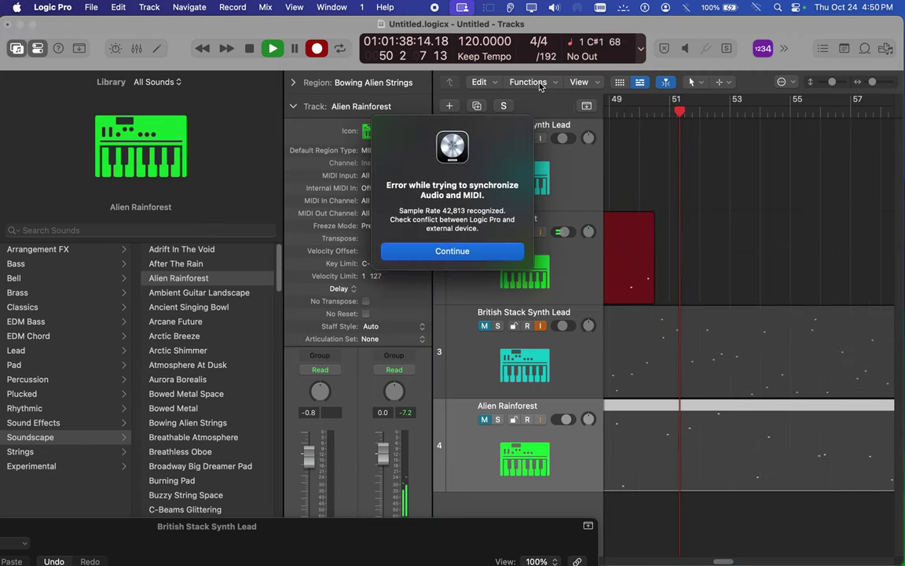
pyautogui.click(452, 252)
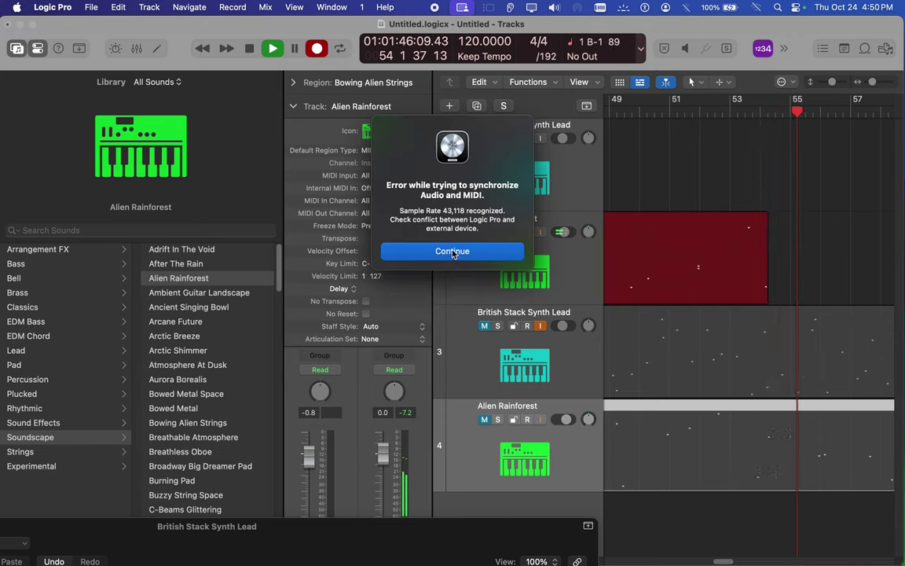
pyautogui.click(452, 252)
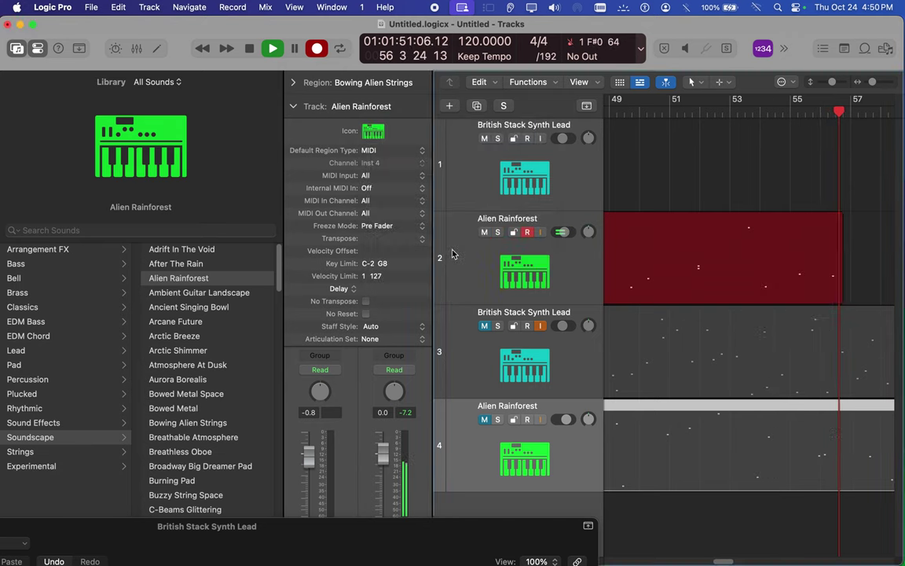
# - Show the Mixer and insert a stereo Amp Designer effect on the Alien Rainforest track 2 channel, dismissing the synchronization error
pyautogui.click(294, 107)
pyautogui.click(138, 49)
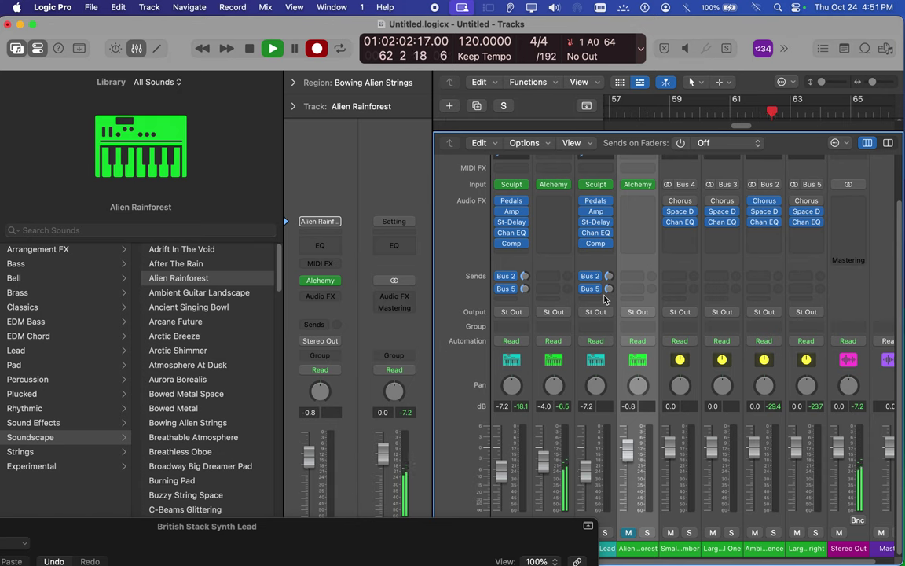
pyautogui.scroll(5, 605, 299)
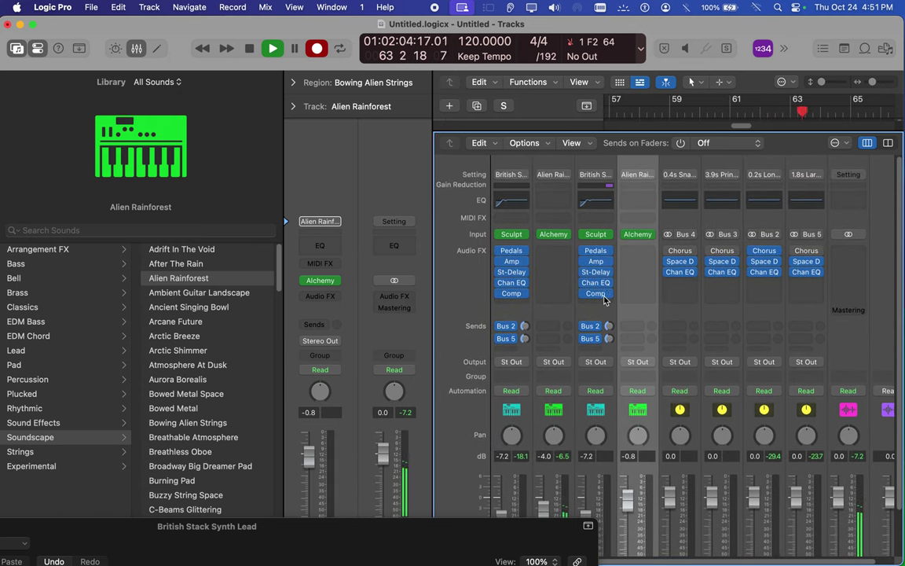
pyautogui.click(555, 256)
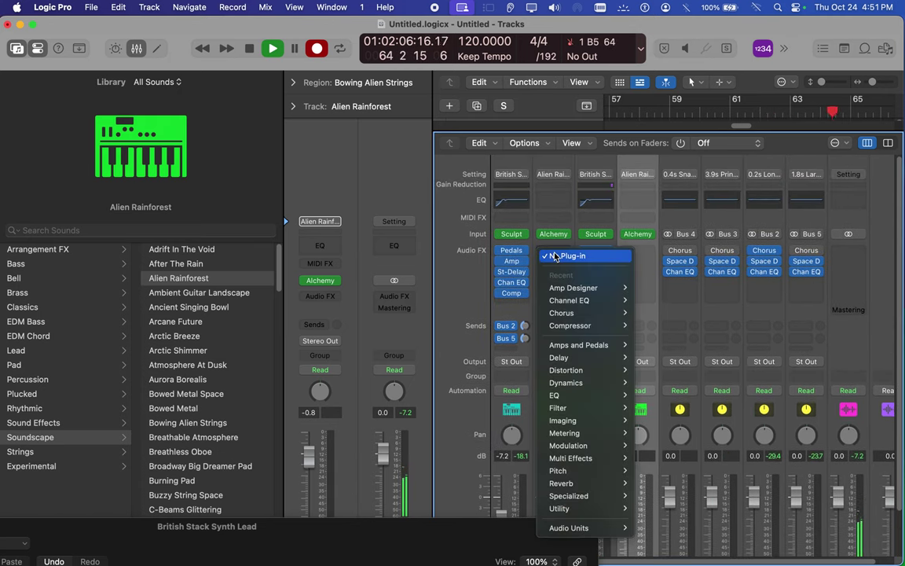
pyautogui.moveTo(586, 288)
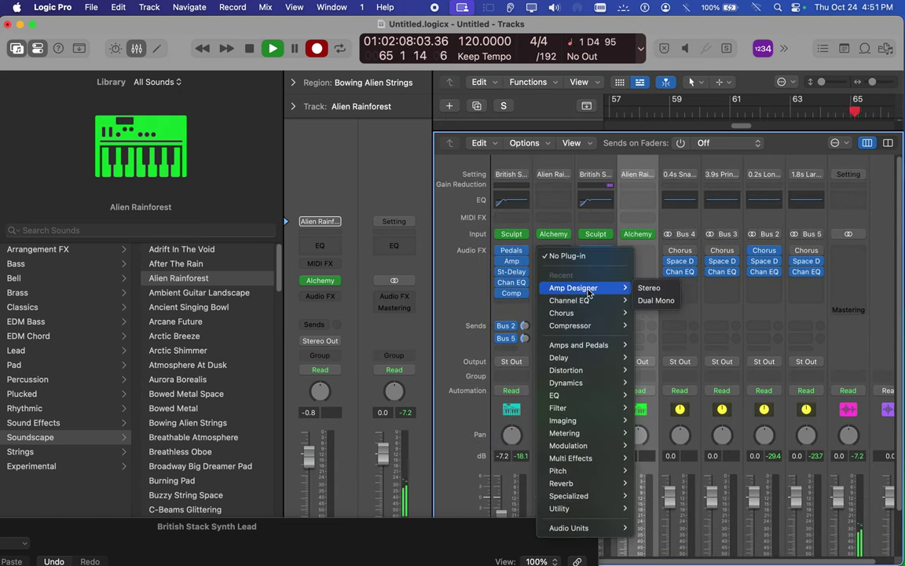
pyautogui.click(643, 290)
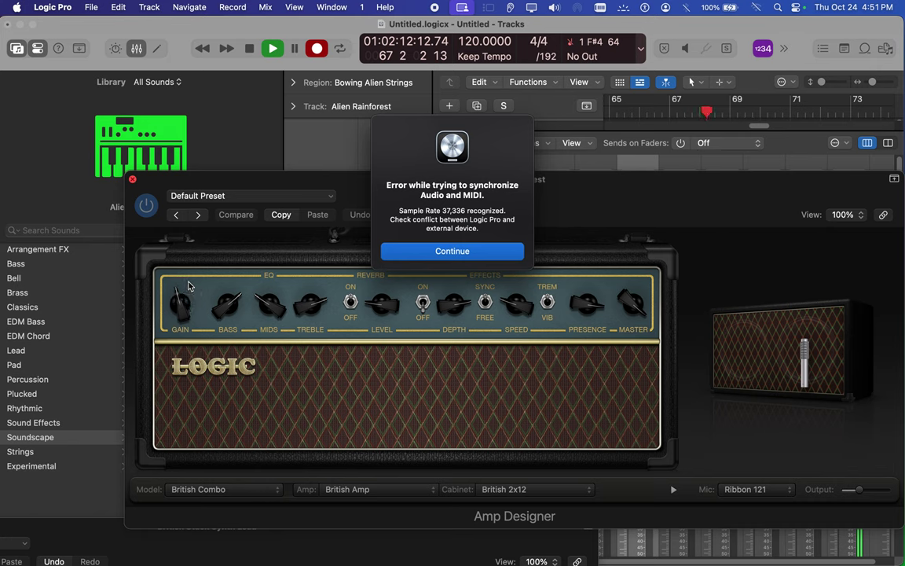
pyautogui.click(416, 252)
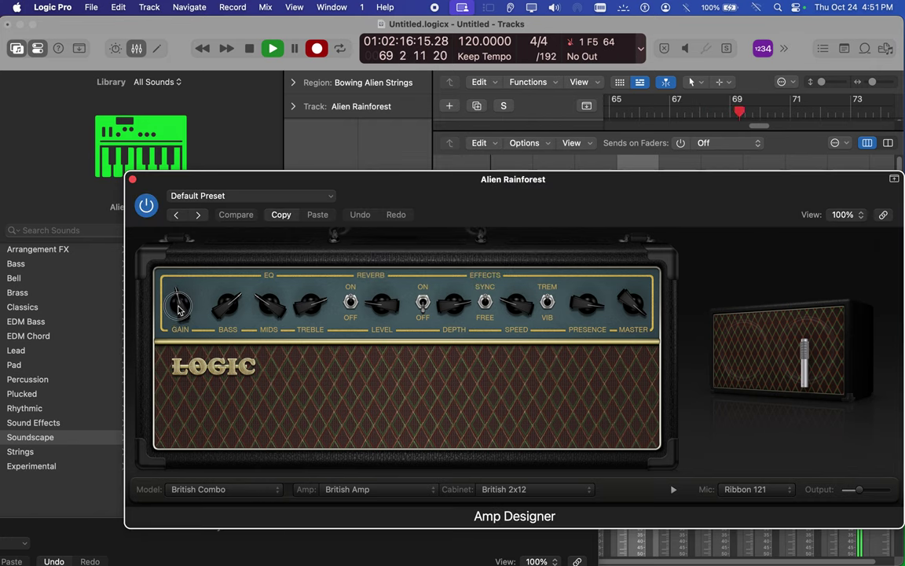
# - Raise the Gain and Reverb Level in Amp Designer, then close the plug-in
pyautogui.moveTo(179, 309); pyautogui.dragTo(186, 291)
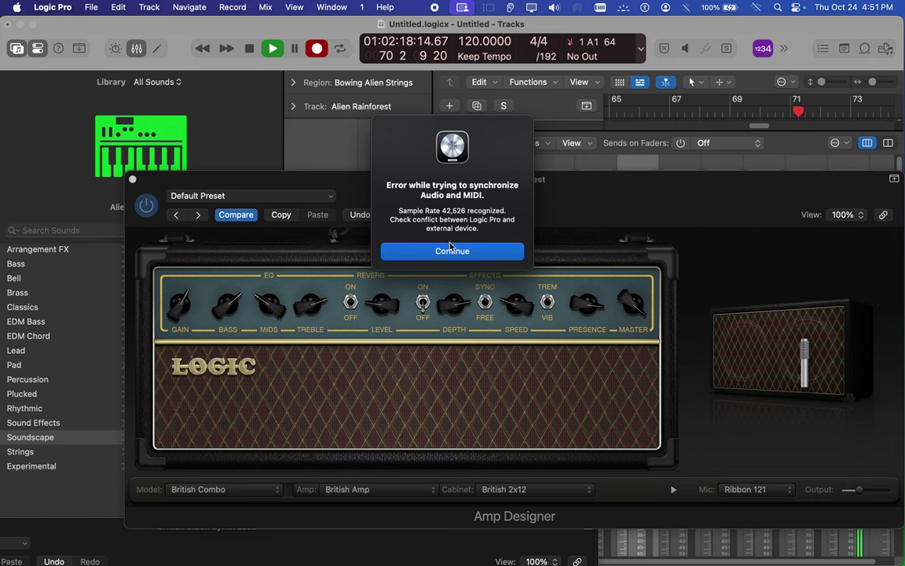
pyautogui.click(451, 250)
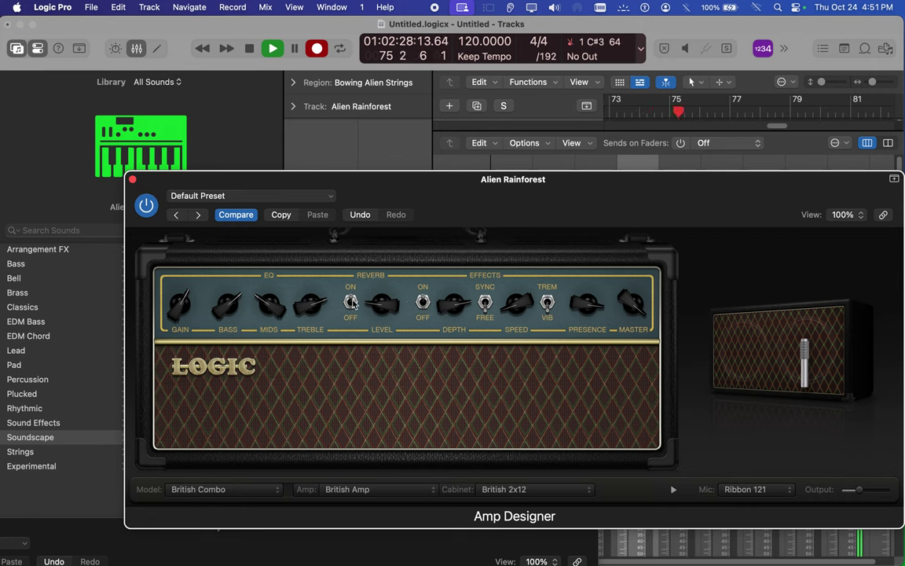
pyautogui.moveTo(380, 309); pyautogui.dragTo(389, 268)
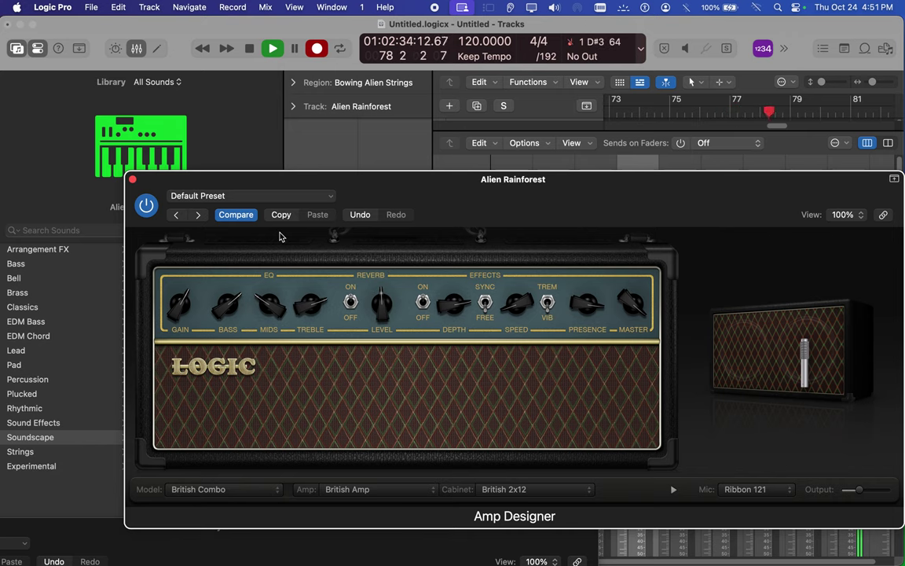
pyautogui.click(132, 180)
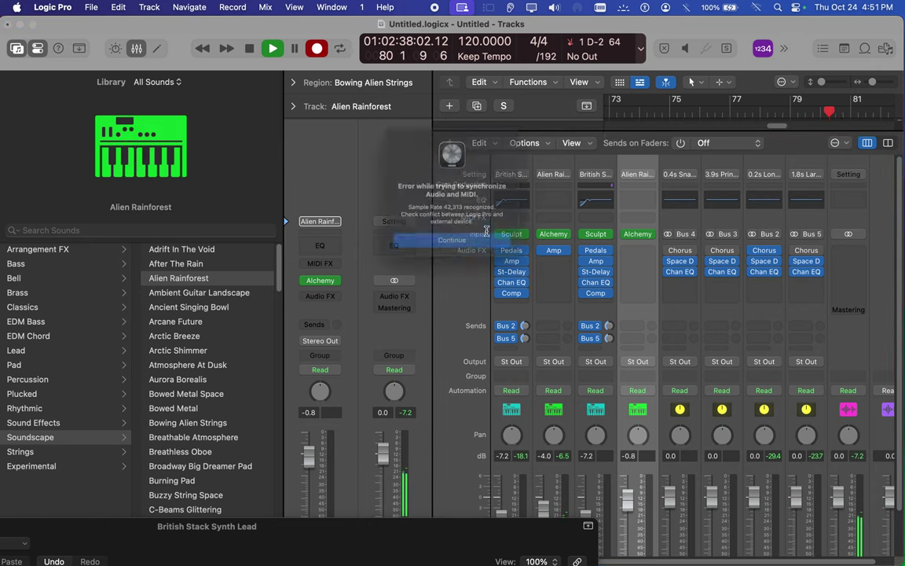
# - Insert a stereo Pedalboard effect below the Amp on the Alien Rainforest track 2 channel, dismissing the synchronization errors
pyautogui.click(466, 253)
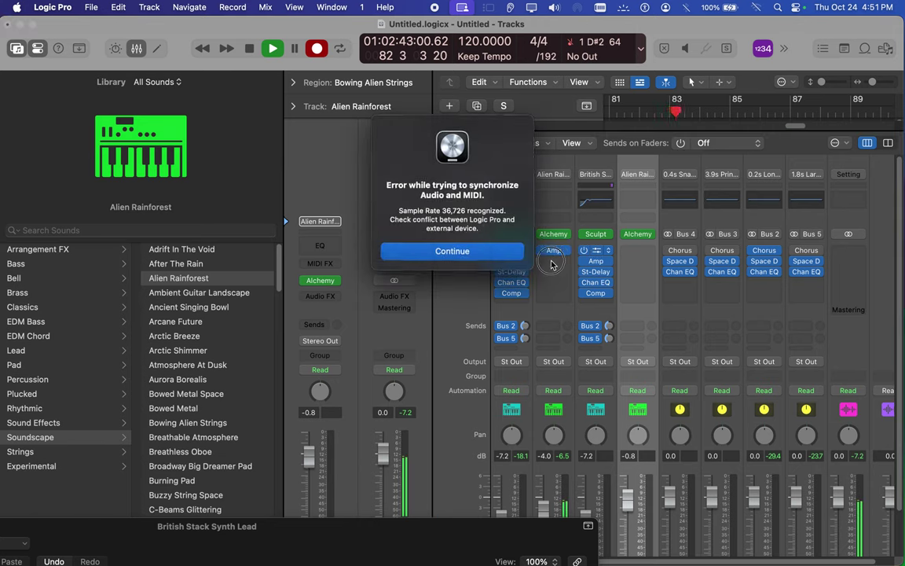
pyautogui.press('Return')
pyautogui.click(560, 268)
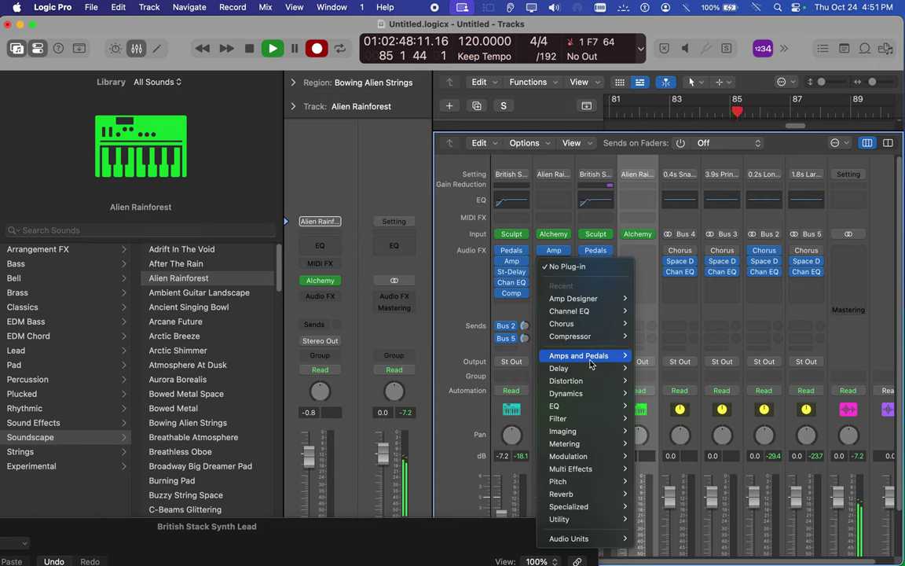
pyautogui.moveTo(593, 358)
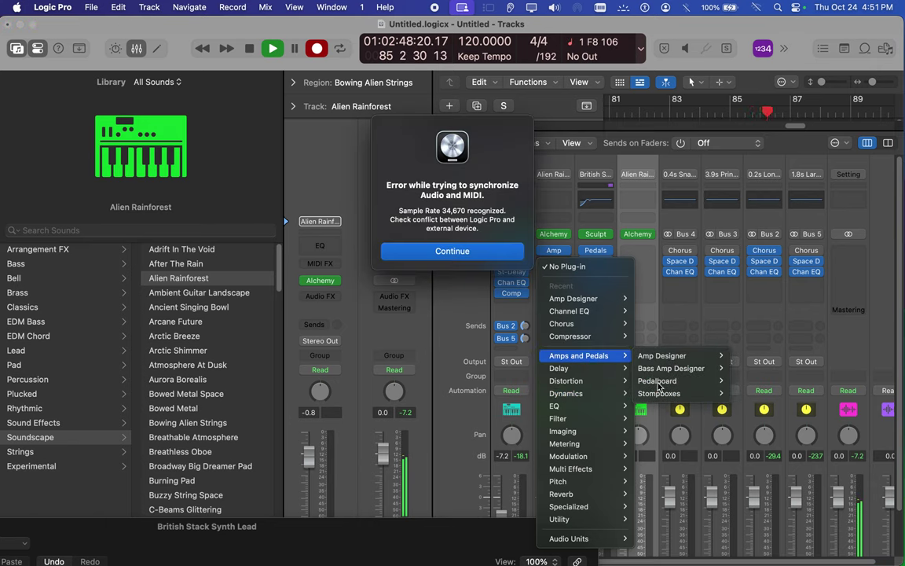
pyautogui.click(467, 251)
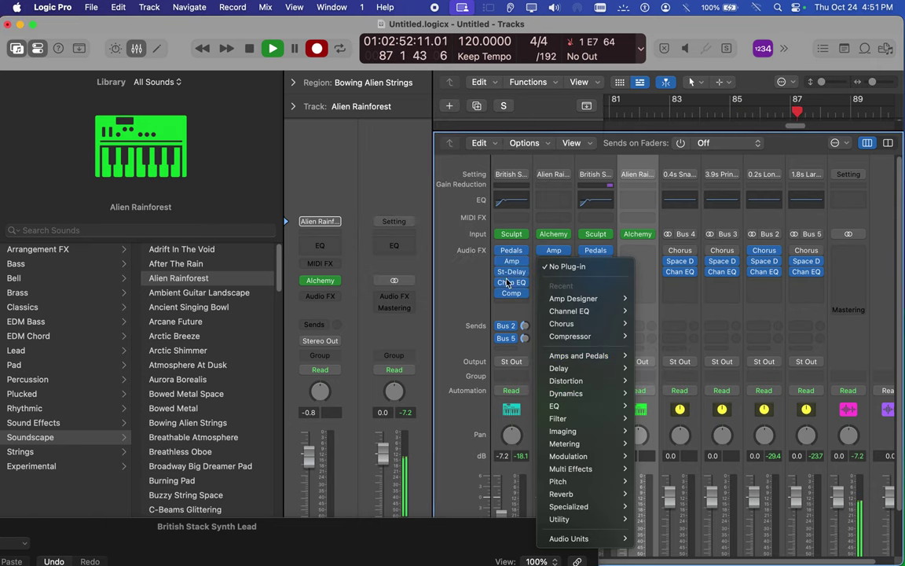
pyautogui.moveTo(699, 381)
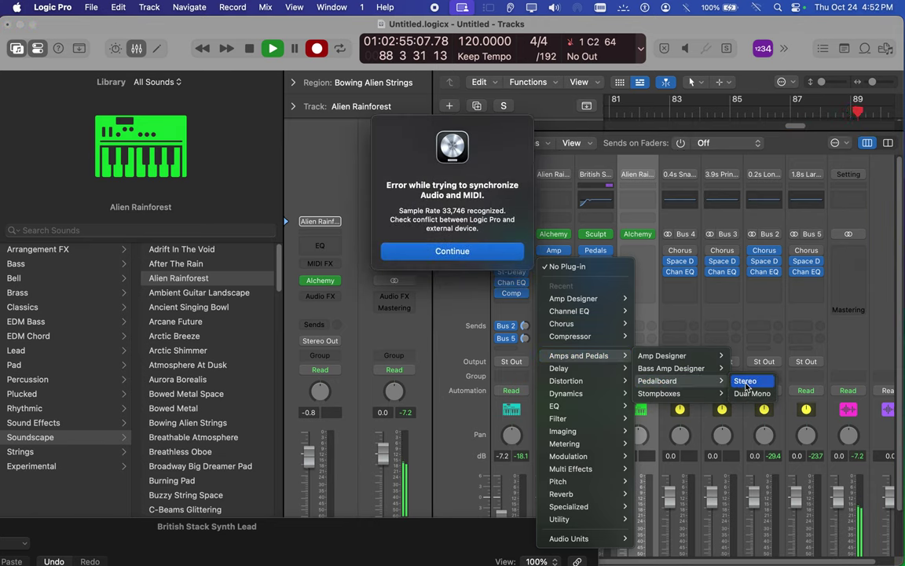
pyautogui.click(464, 251)
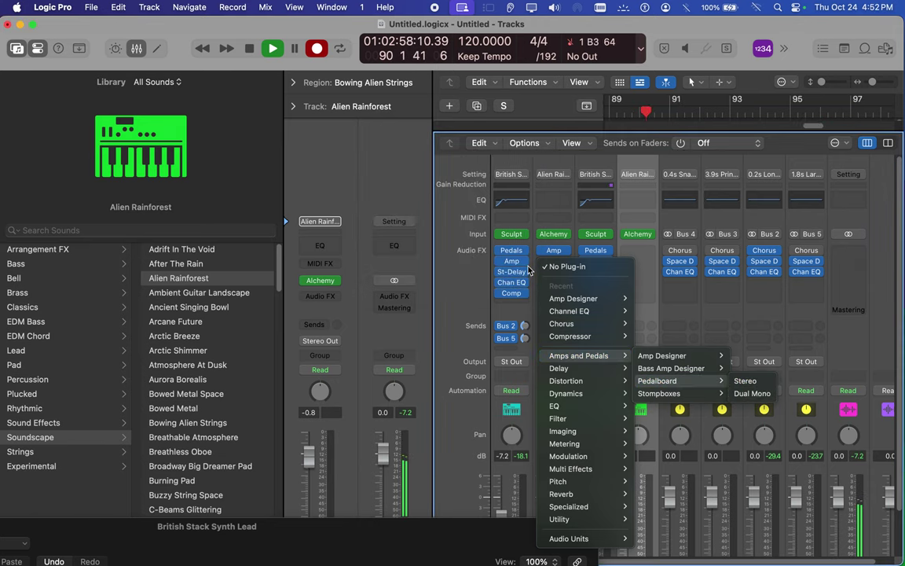
pyautogui.moveTo(621, 355)
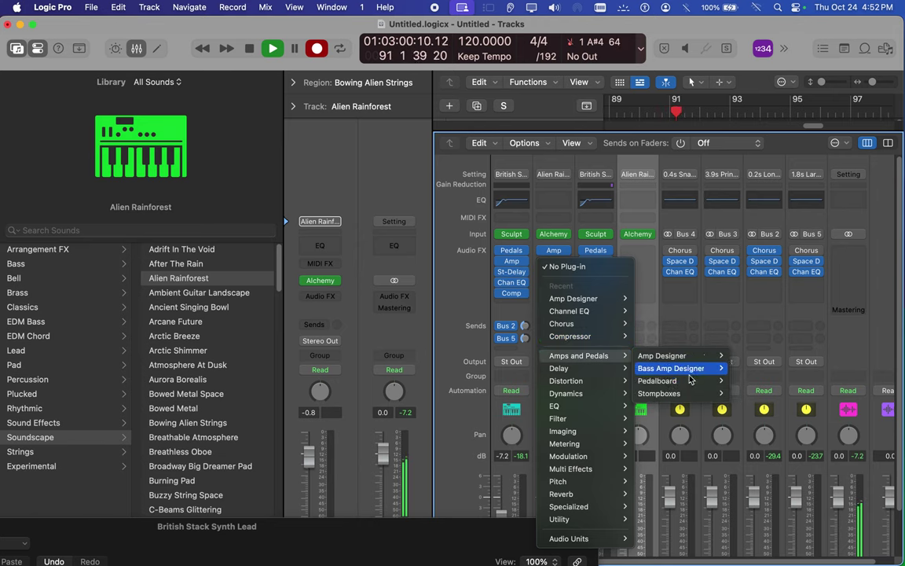
pyautogui.moveTo(699, 381)
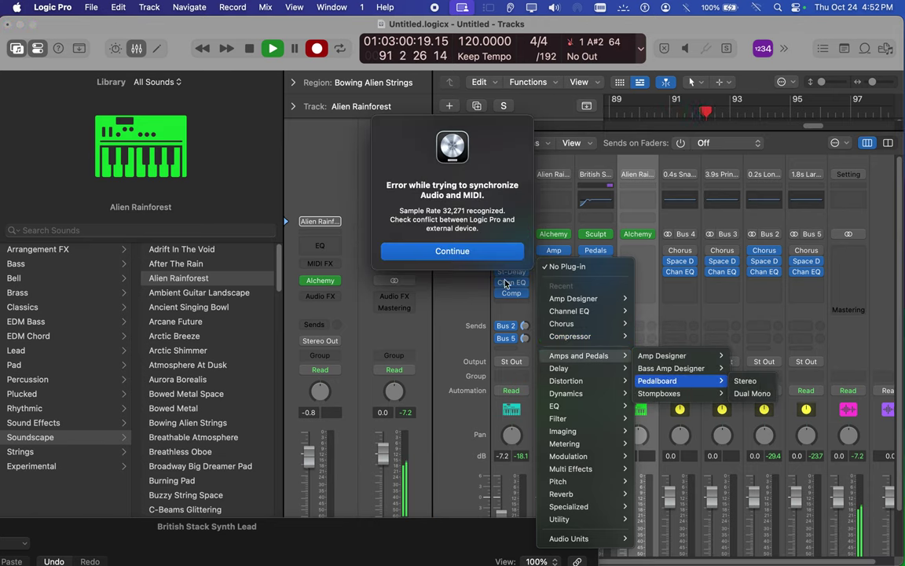
pyautogui.click(471, 252)
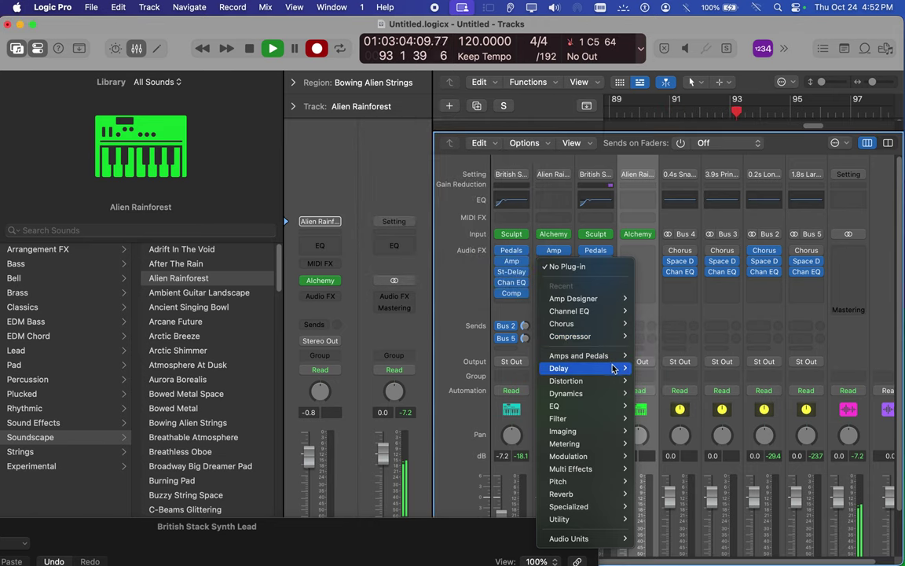
pyautogui.moveTo(611, 363)
pyautogui.moveTo(682, 380)
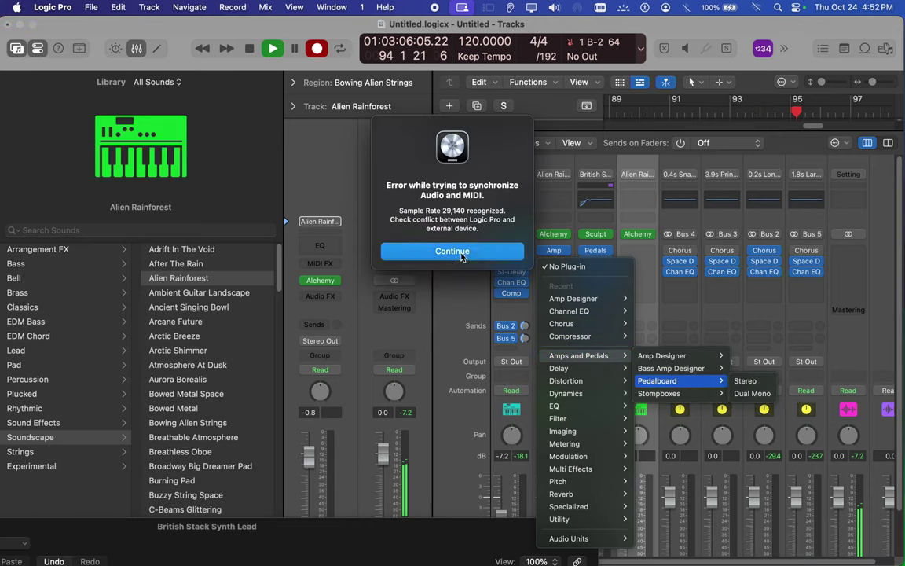
pyautogui.click(463, 256)
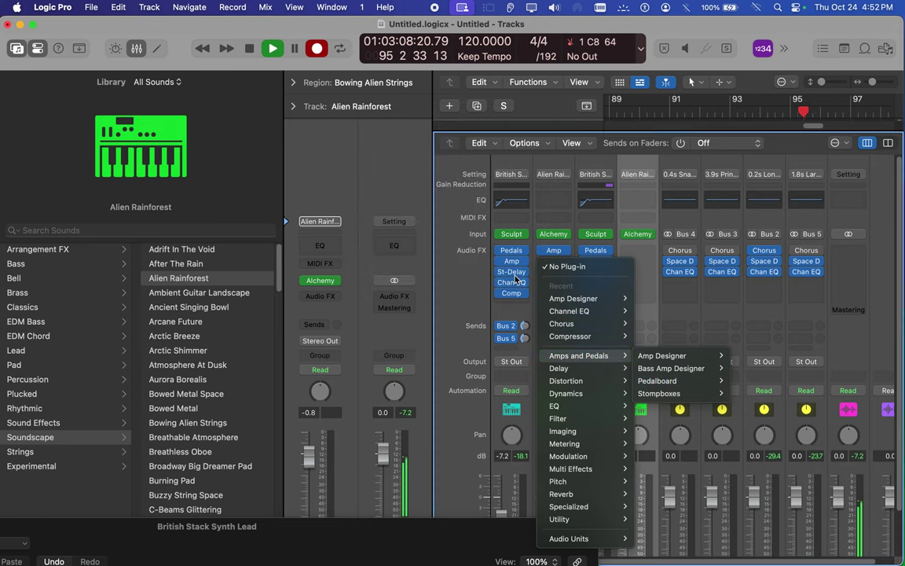
pyautogui.click(695, 380)
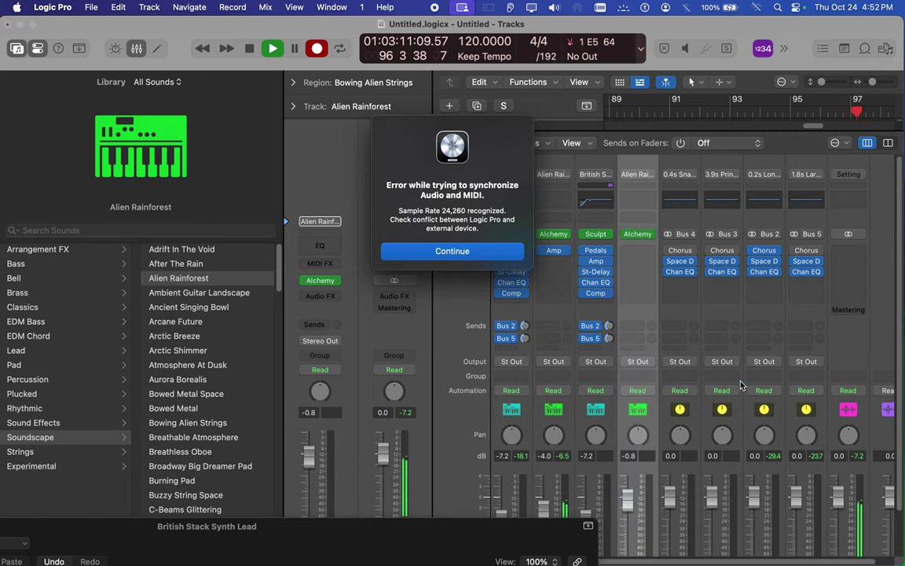
pyautogui.click(452, 253)
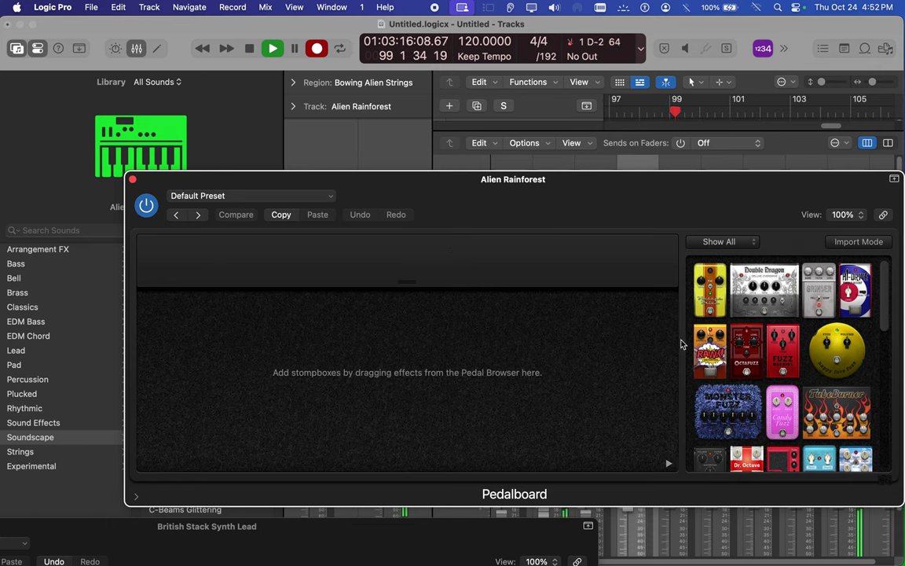
# - Add the Monster Fuzz stompbox to the empty pedalboard and dismiss the synchronization errors
pyautogui.moveTo(726, 401); pyautogui.dragTo(502, 378)
pyautogui.click(454, 252)
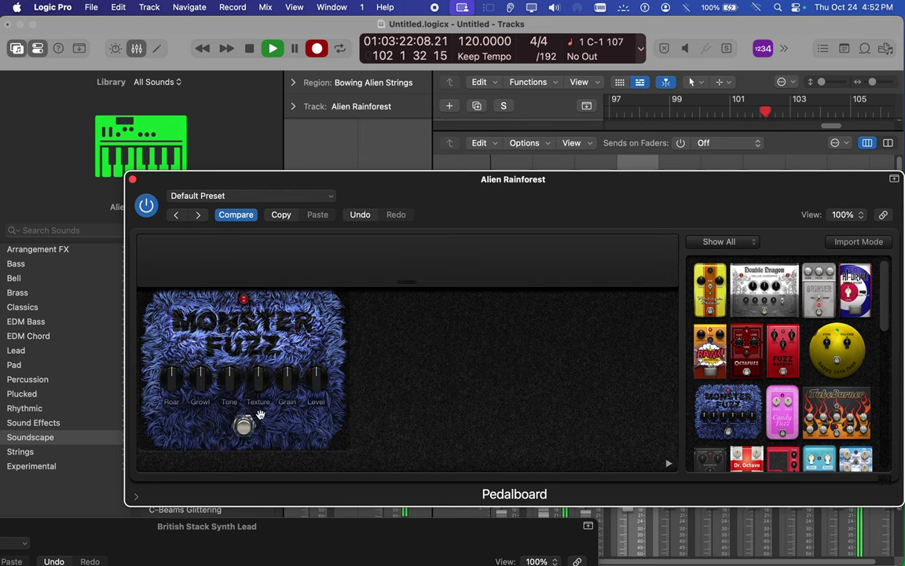
pyautogui.moveTo(284, 381)
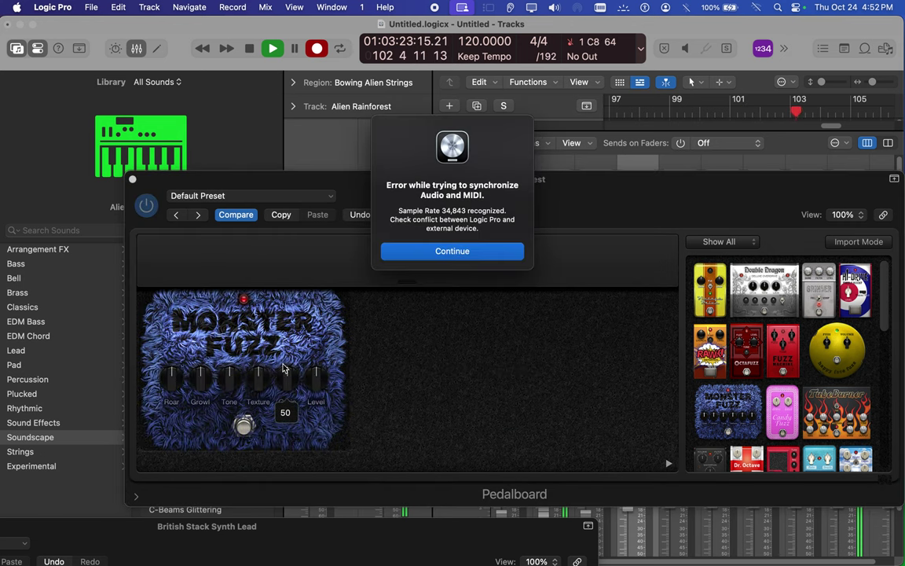
pyautogui.click(451, 251)
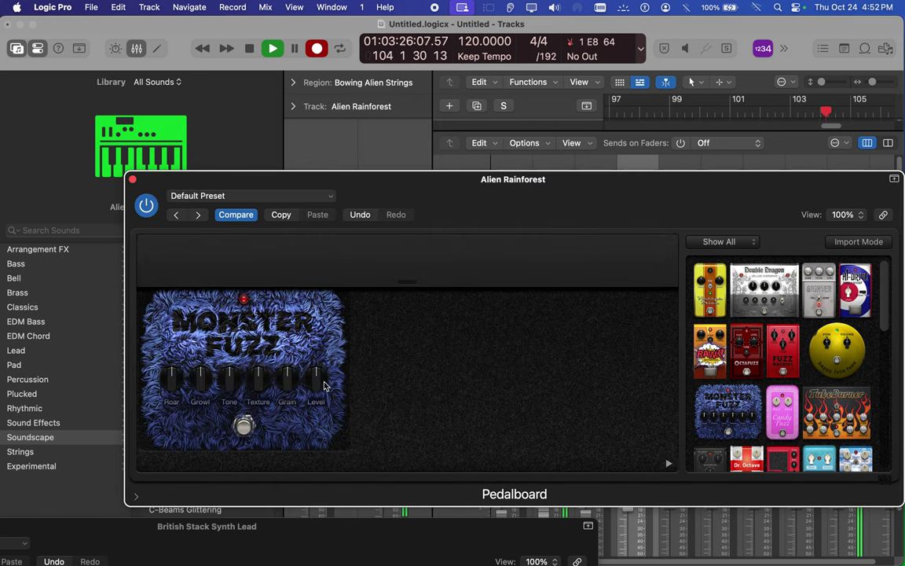
# - Raise the Level, Grain, Texture, Tone, Growl and Roar of the Monster Fuzz pedal, dismissing the synchronization errors
pyautogui.moveTo(321, 379)
pyautogui.moveTo(321, 380); pyautogui.dragTo(292, 376)
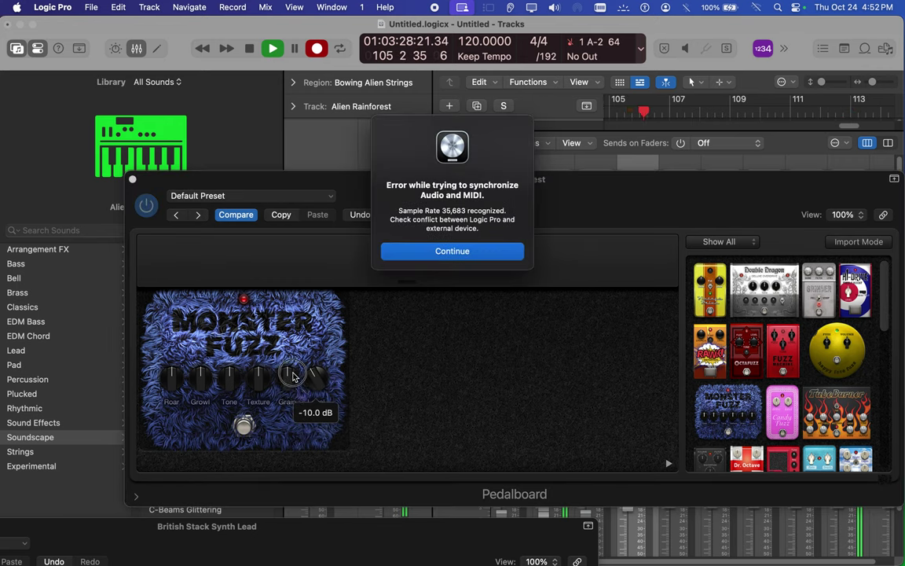
pyautogui.click(452, 251)
pyautogui.moveTo(319, 378); pyautogui.dragTo(290, 379)
pyautogui.click(424, 250)
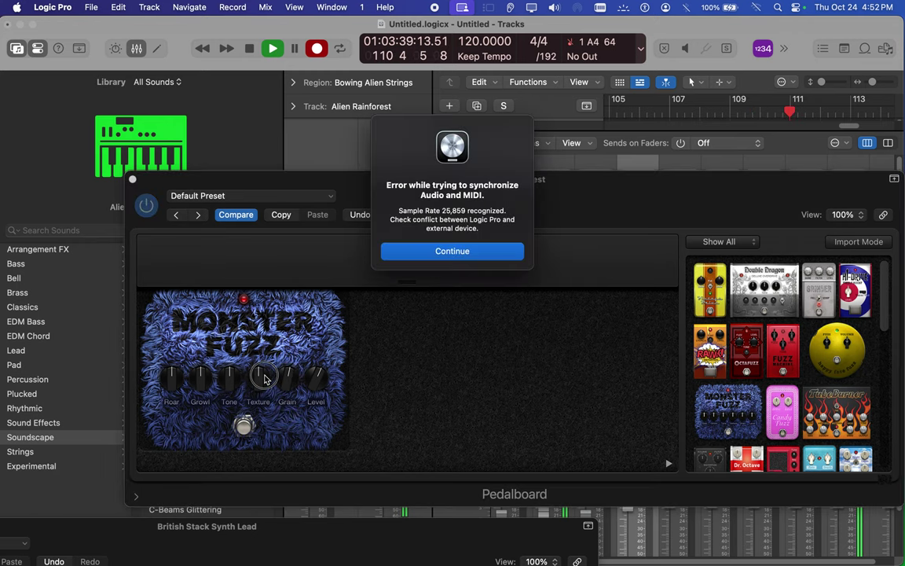
pyautogui.press('Return')
pyautogui.moveTo(265, 377); pyautogui.dragTo(232, 378)
pyautogui.press('Return')
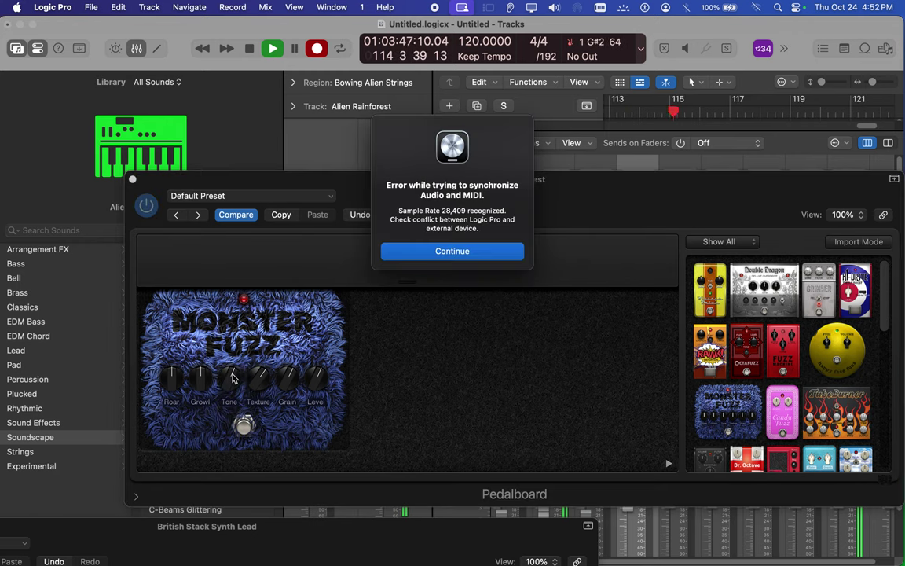
pyautogui.press('Return')
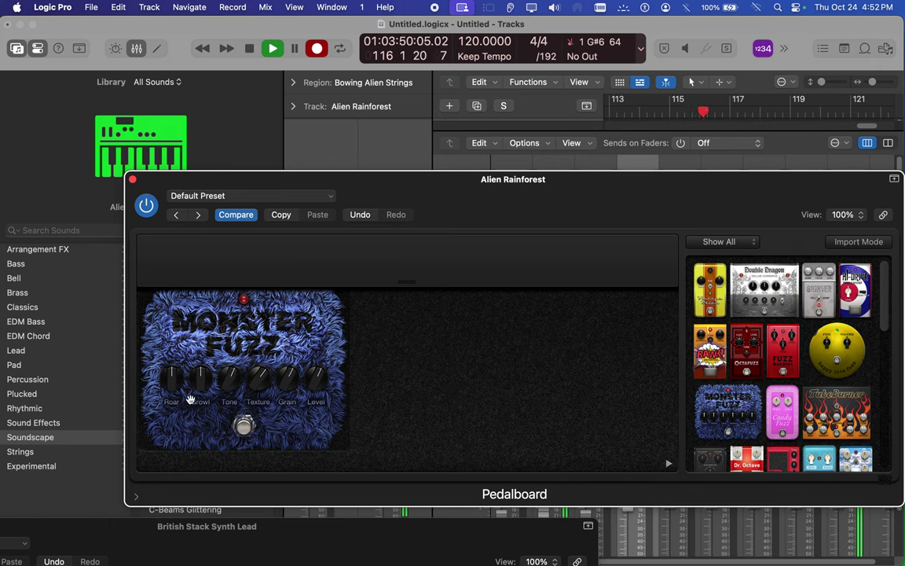
pyautogui.moveTo(197, 377); pyautogui.dragTo(176, 376)
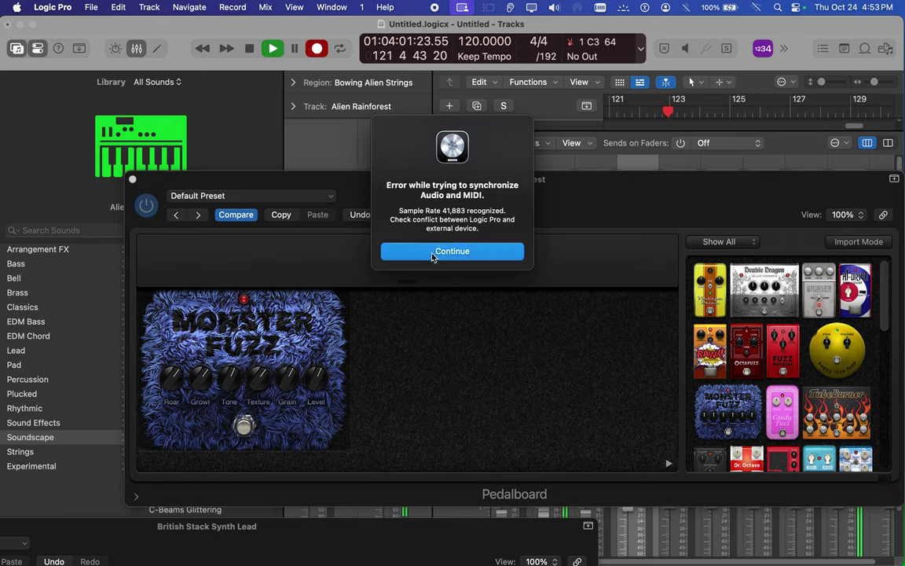
# - Dismiss the synchronization errors and add the Octafuzz stompbox after the Monster Fuzz pedal
pyautogui.click(431, 252)
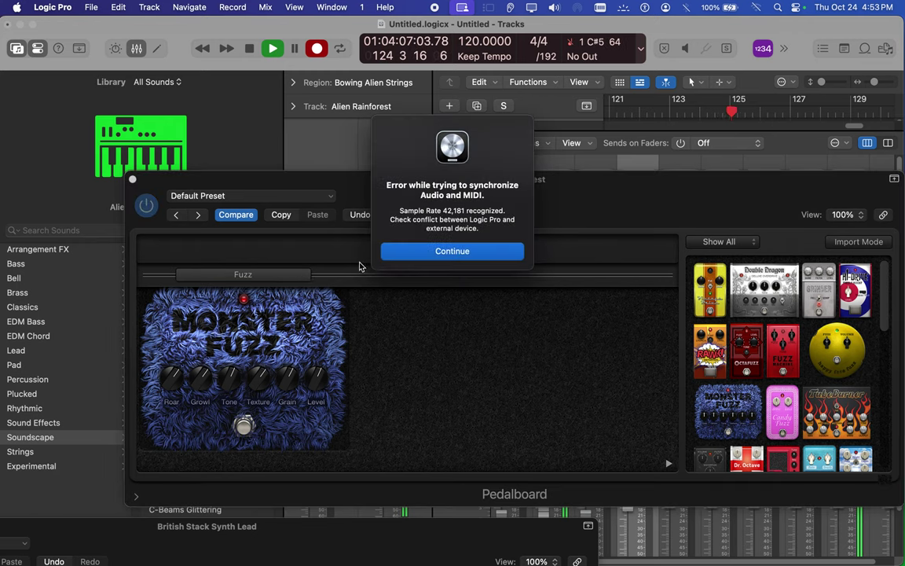
pyautogui.click(421, 252)
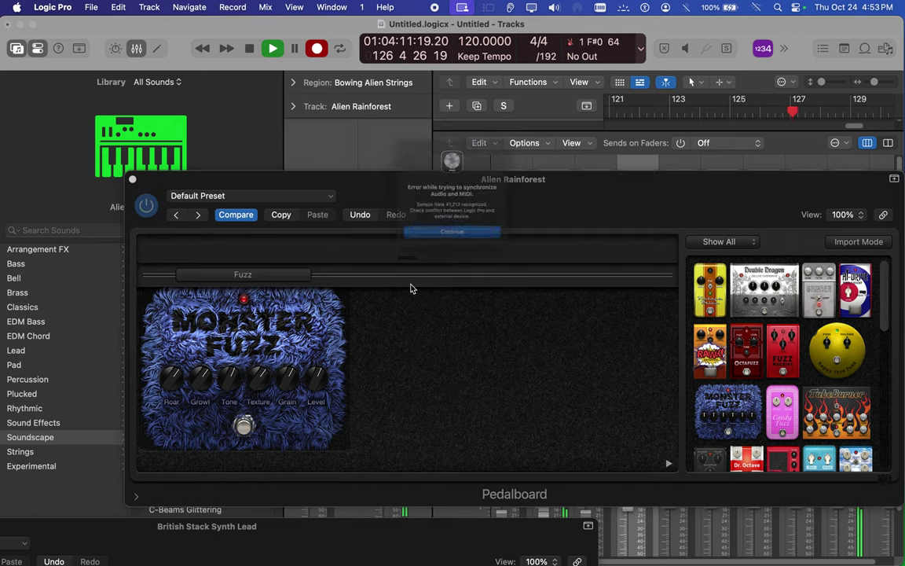
pyautogui.click(453, 251)
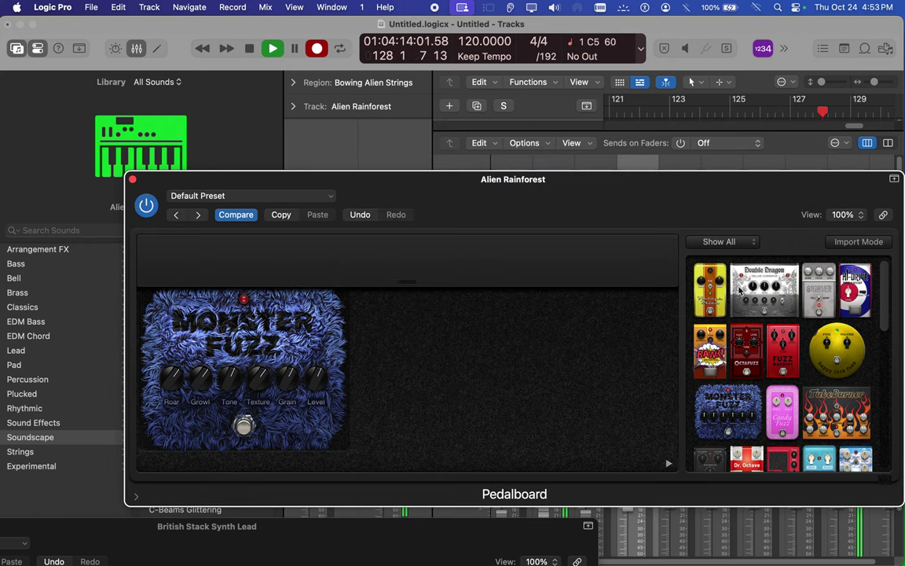
pyautogui.moveTo(753, 356); pyautogui.dragTo(475, 365)
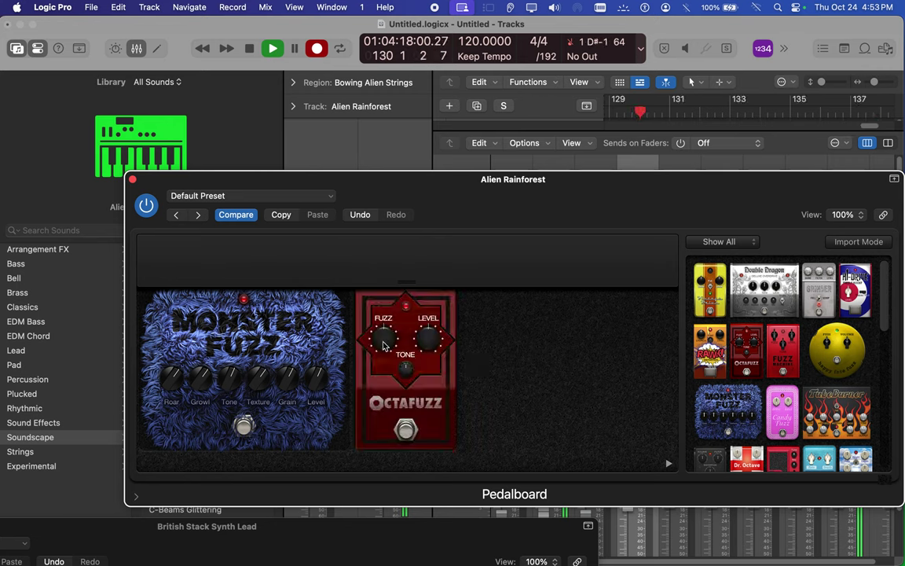
# - Adjust the Octafuzz pedal's Fuzz, Level and Tone, and switch the pedal off and on again to compare the sound
pyautogui.moveTo(385, 324)
pyautogui.moveTo(386, 316); pyautogui.dragTo(385, 326)
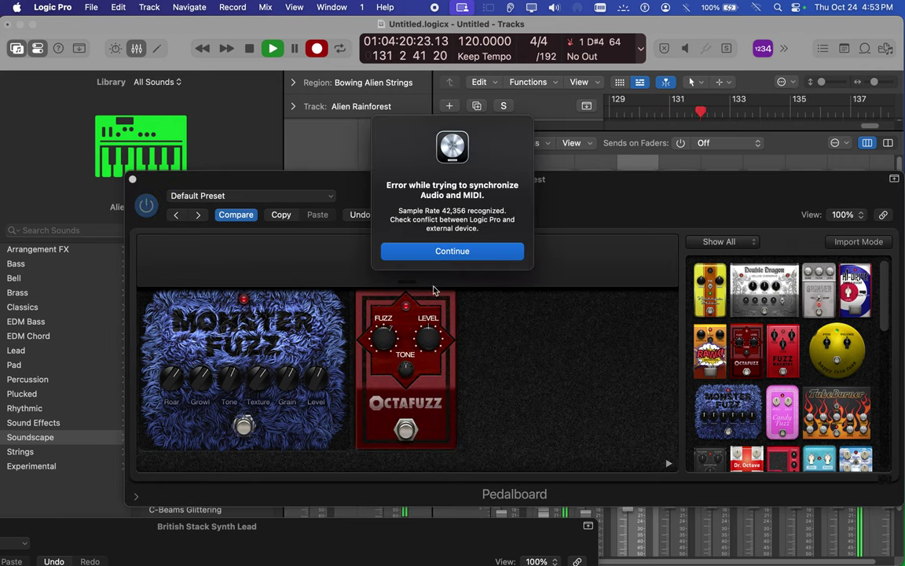
pyautogui.click(445, 253)
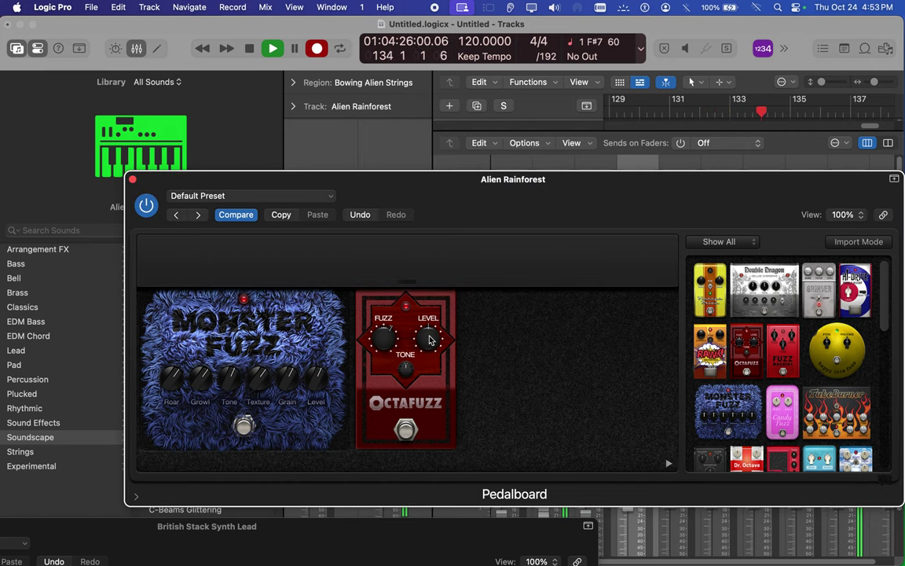
pyautogui.moveTo(430, 337); pyautogui.dragTo(430, 356)
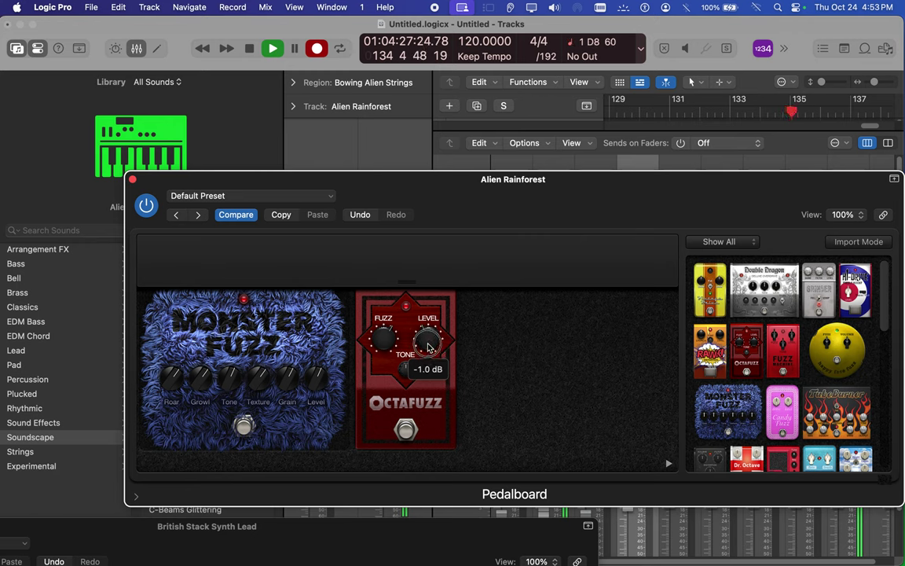
pyautogui.click(407, 370)
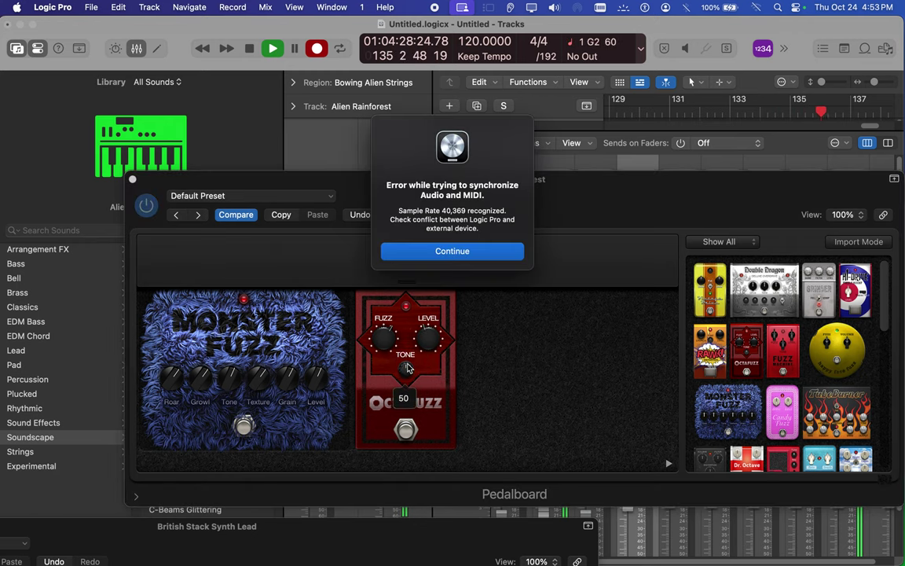
pyautogui.press('Return')
pyautogui.moveTo(408, 370); pyautogui.dragTo(408, 362)
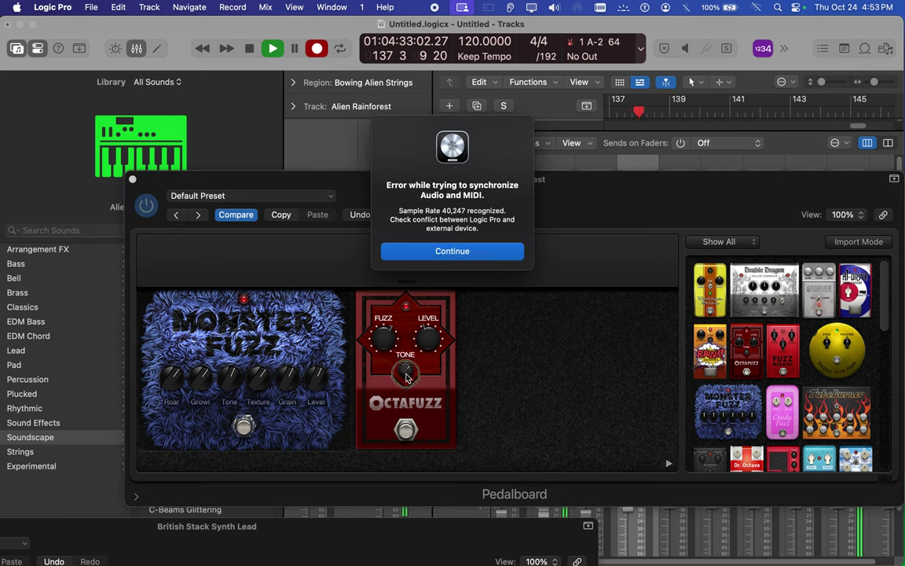
pyautogui.click(424, 251)
pyautogui.moveTo(405, 369); pyautogui.dragTo(409, 404)
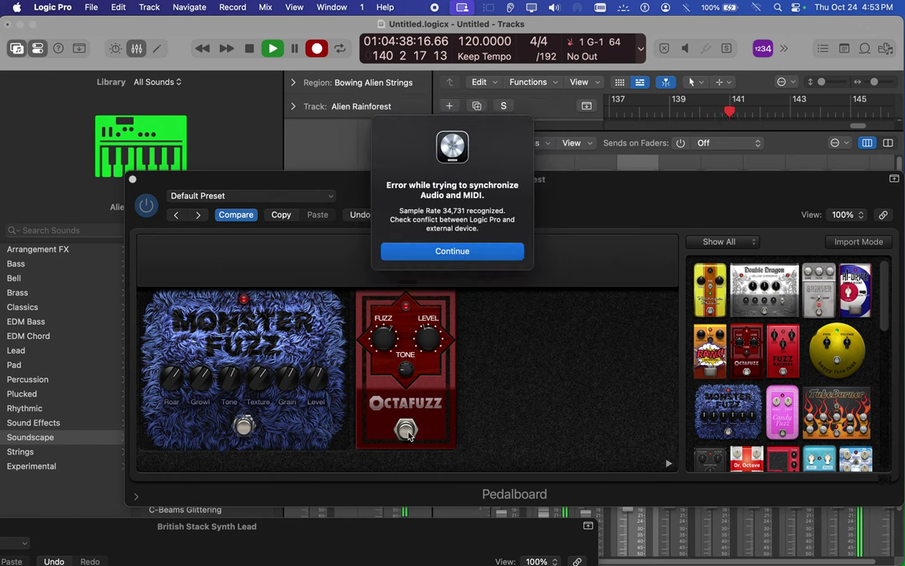
pyautogui.click(406, 429)
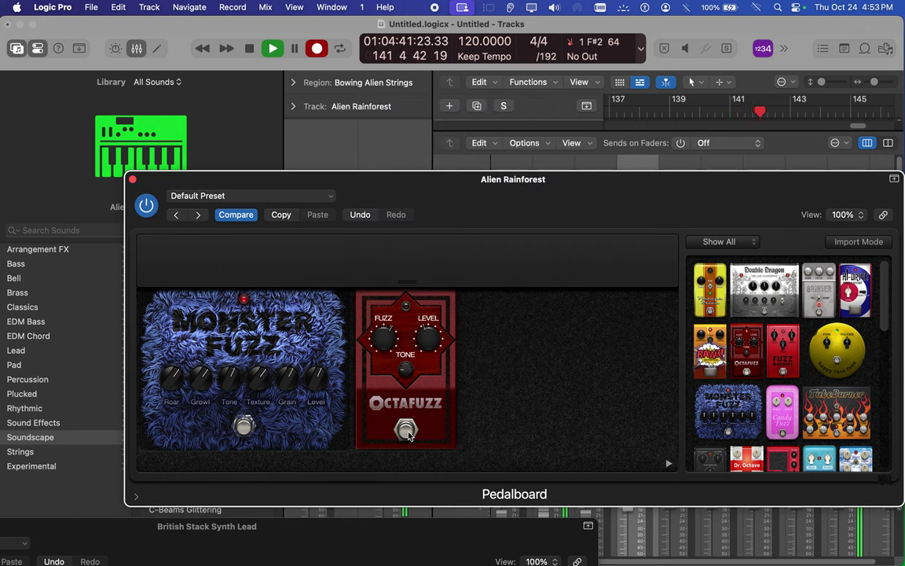
pyautogui.click(406, 430)
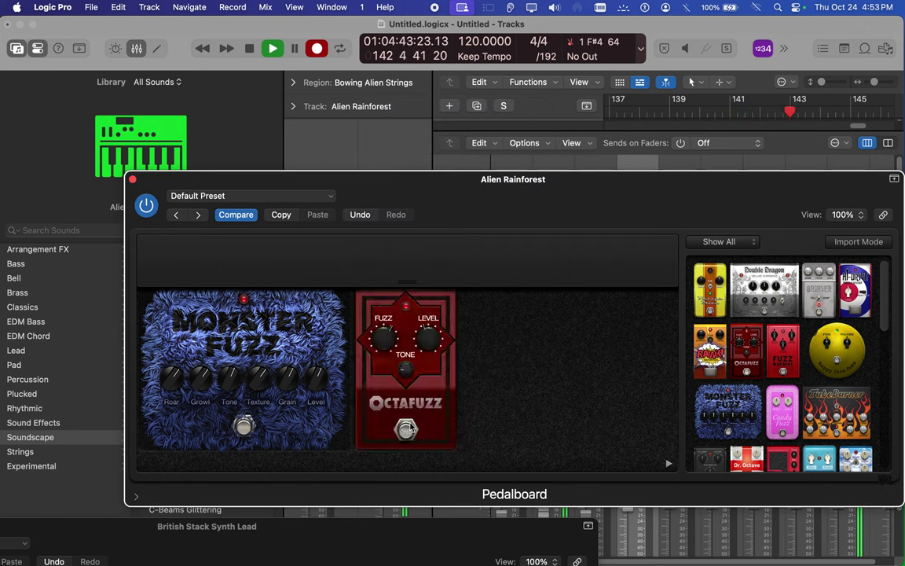
# - Add the Double Dragon overdrive stompbox after the Octafuzz pedal and switch it off
pyautogui.moveTo(754, 292); pyautogui.dragTo(591, 375)
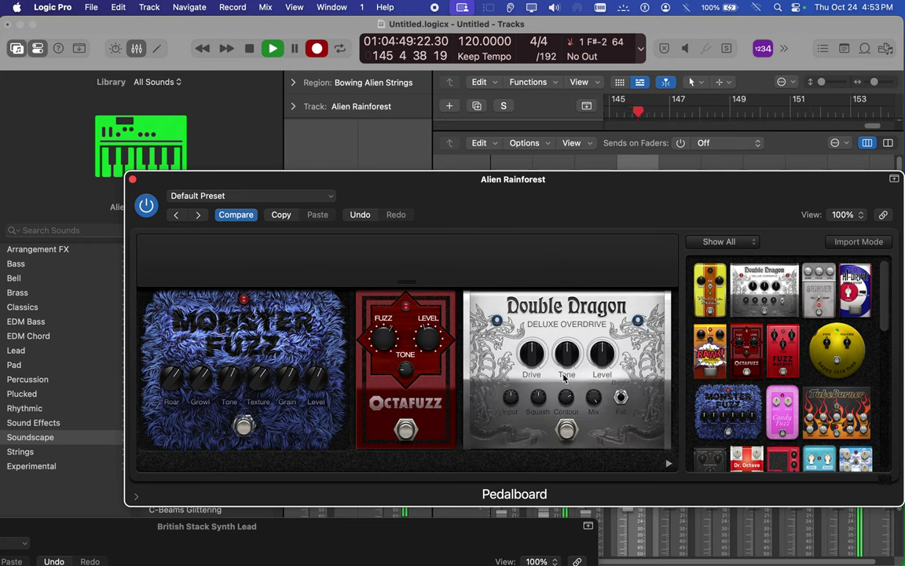
pyautogui.click(567, 432)
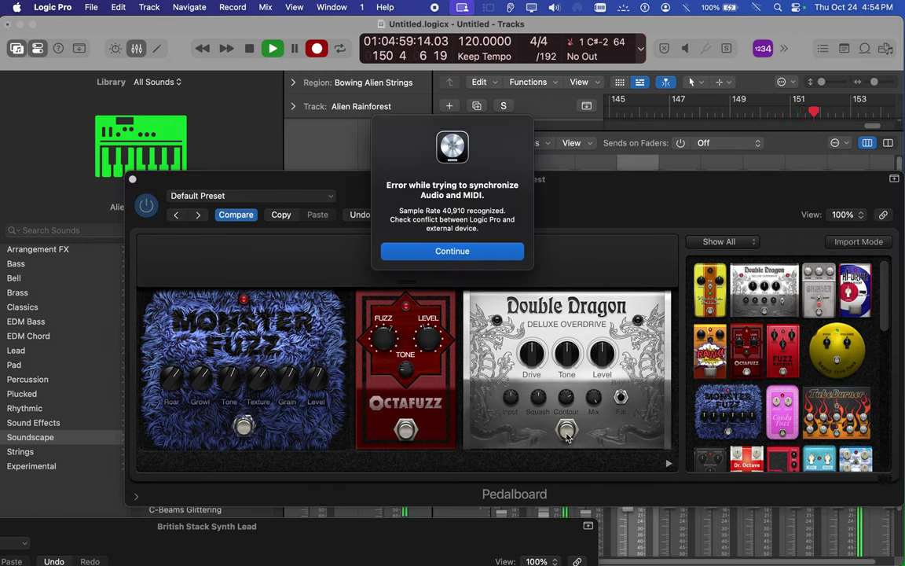
# - Dismiss the synchronization errors, switch the Double Dragon pedal on and raise its Drive, Tone and Level
pyautogui.click(454, 252)
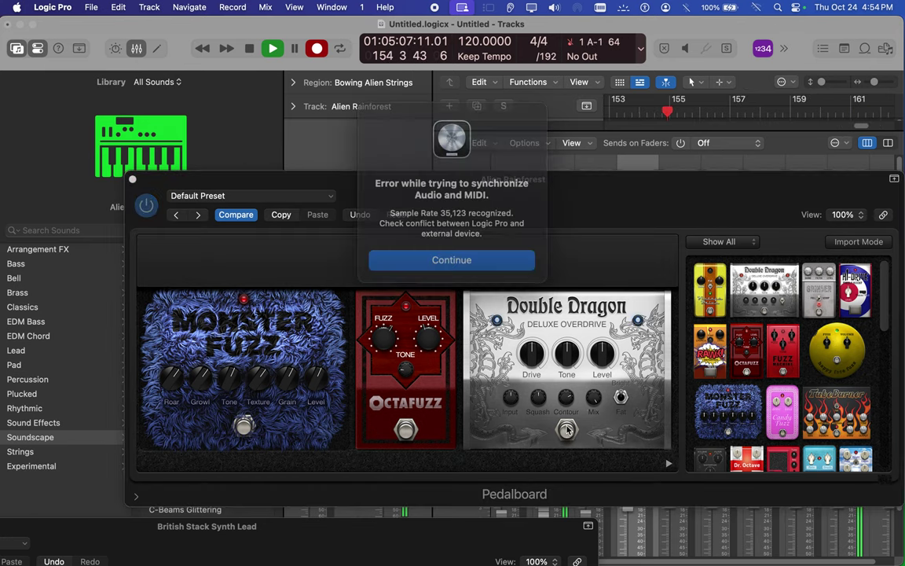
pyautogui.click(453, 251)
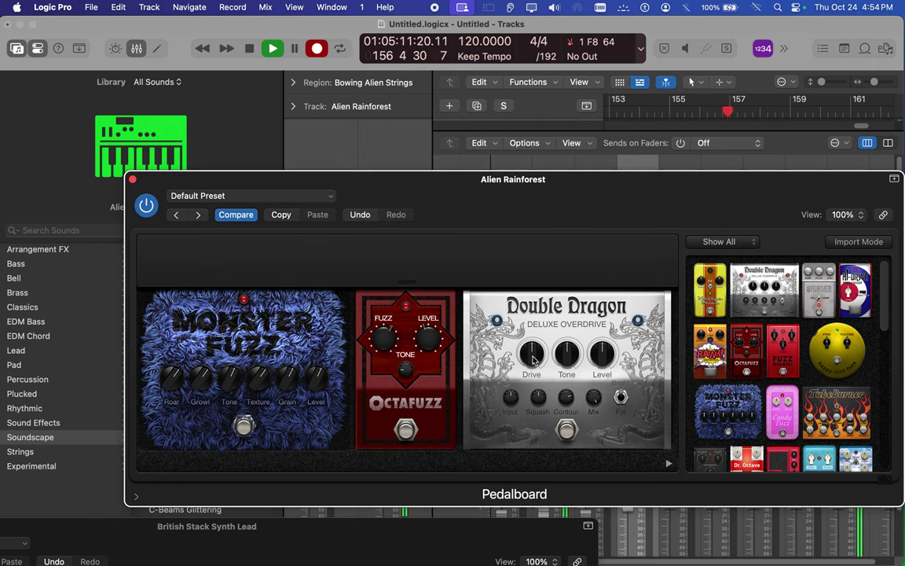
pyautogui.moveTo(532, 346); pyautogui.dragTo(535, 346)
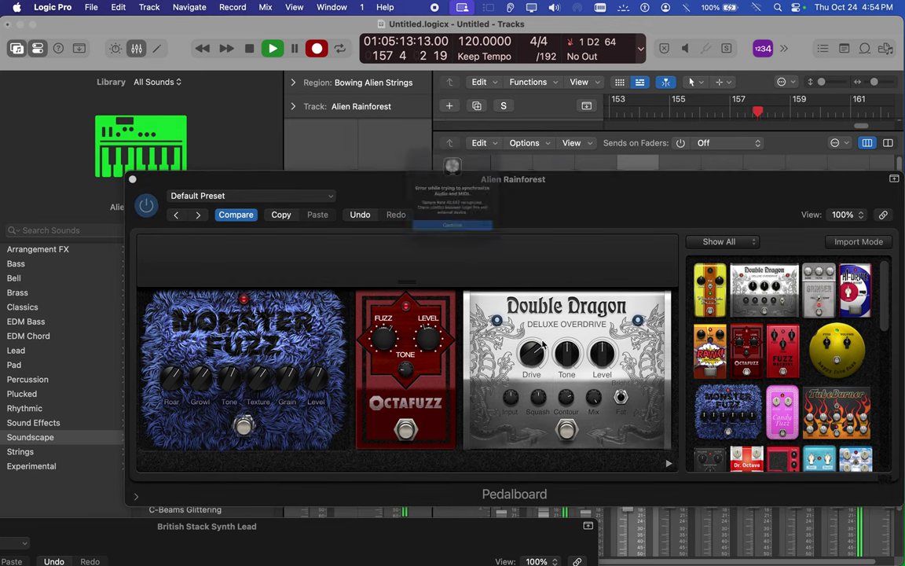
pyautogui.press('Return')
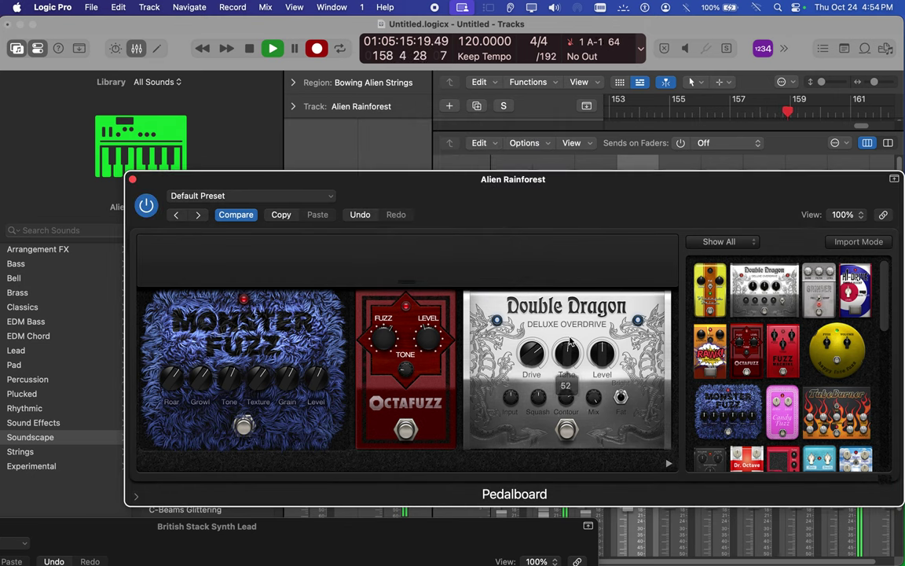
pyautogui.moveTo(564, 356); pyautogui.dragTo(575, 354)
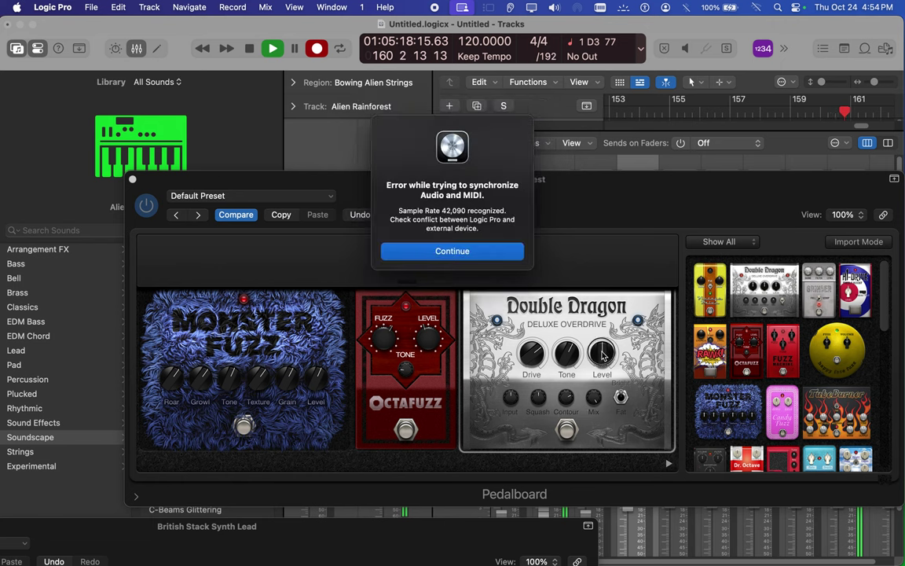
pyautogui.press('Return')
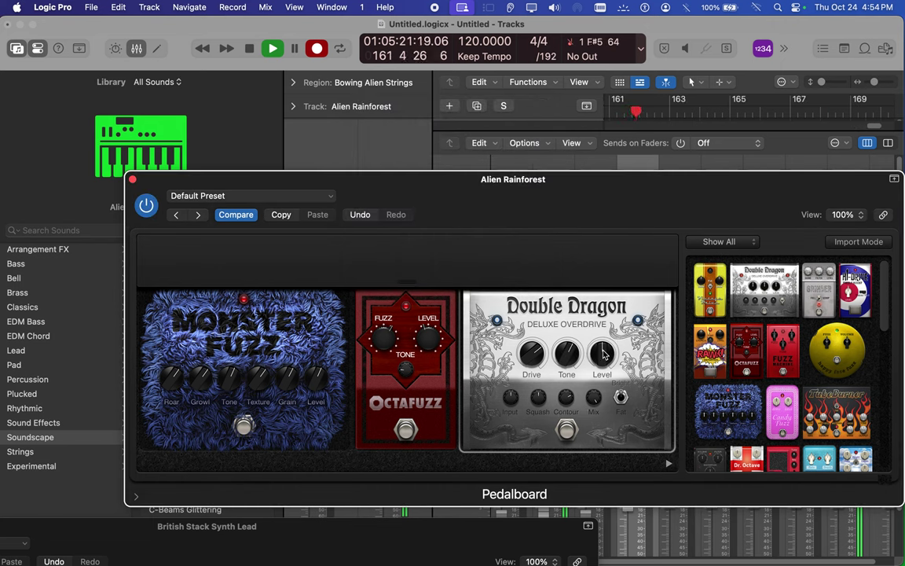
pyautogui.moveTo(602, 346); pyautogui.dragTo(602, 336)
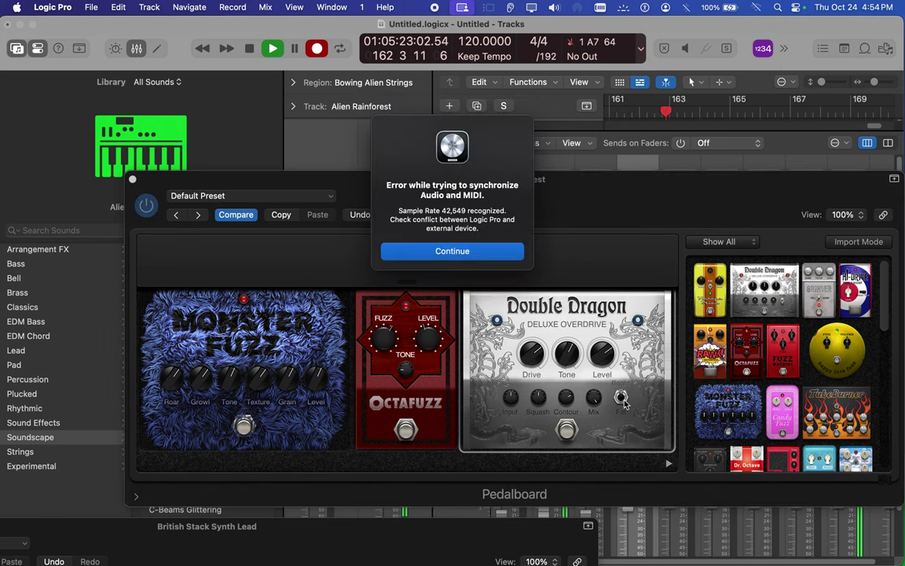
# - Flip the Double Dragon's Bright/Fat switch and adjust Contour, Squash to about 72 and Input to about 3.5 dB, dismissing the errors
pyautogui.press('Return')
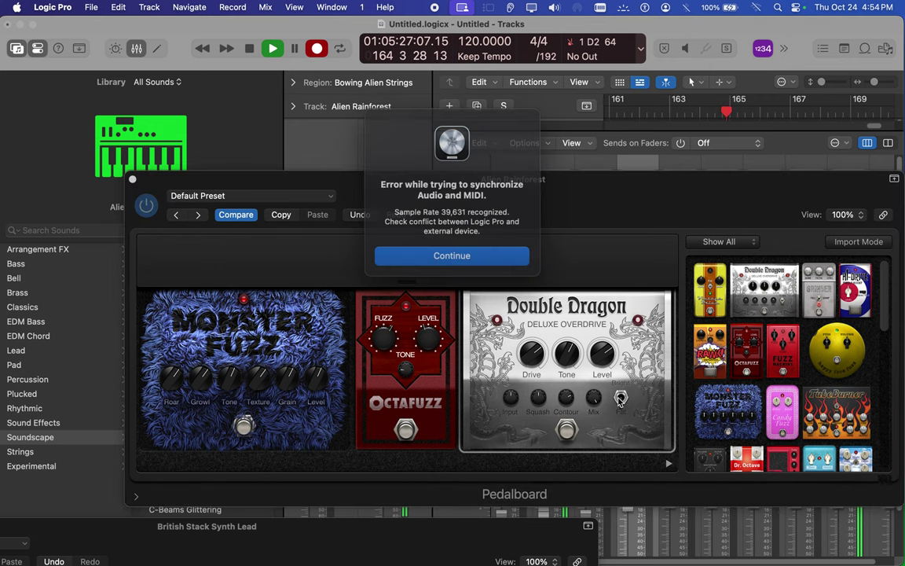
pyautogui.press('Return')
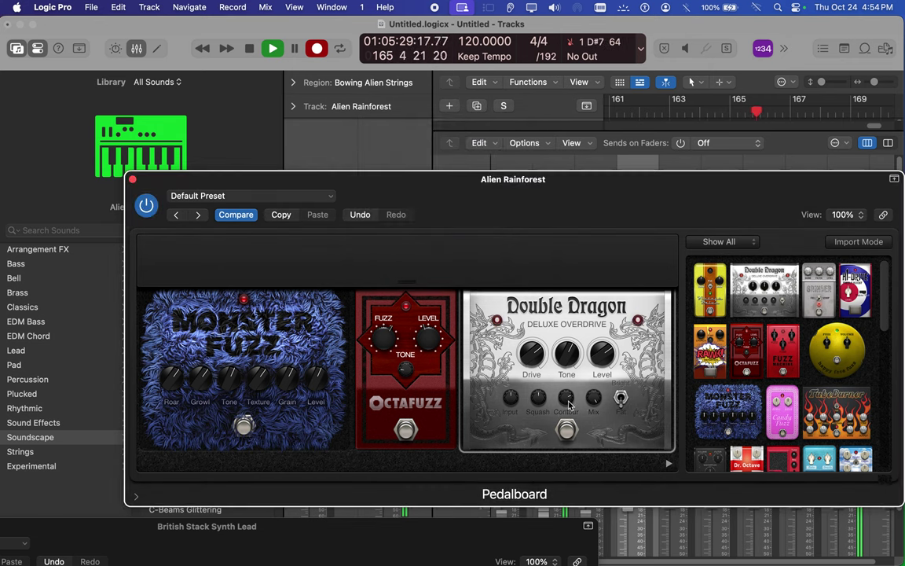
pyautogui.moveTo(567, 406); pyautogui.dragTo(560, 406)
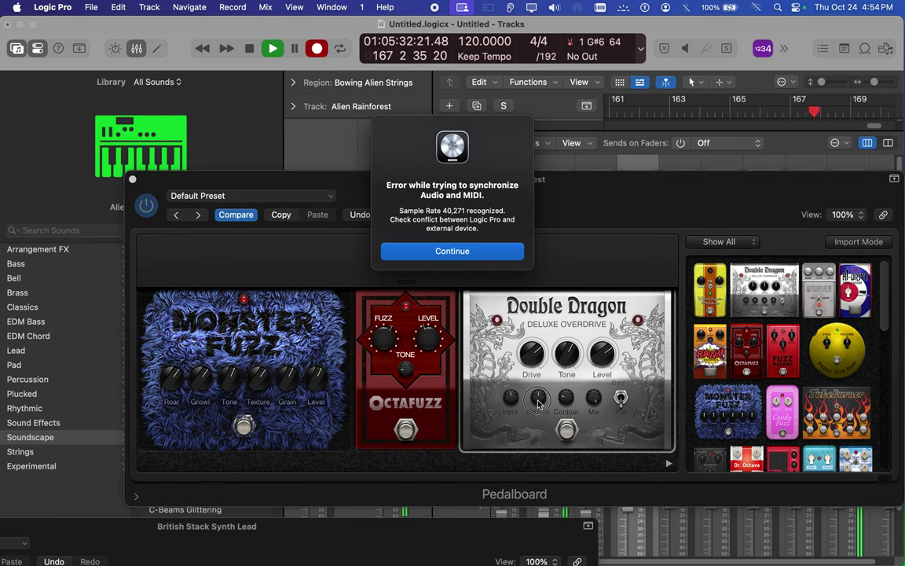
pyautogui.press('Return')
pyautogui.moveTo(538, 405); pyautogui.dragTo(537, 385)
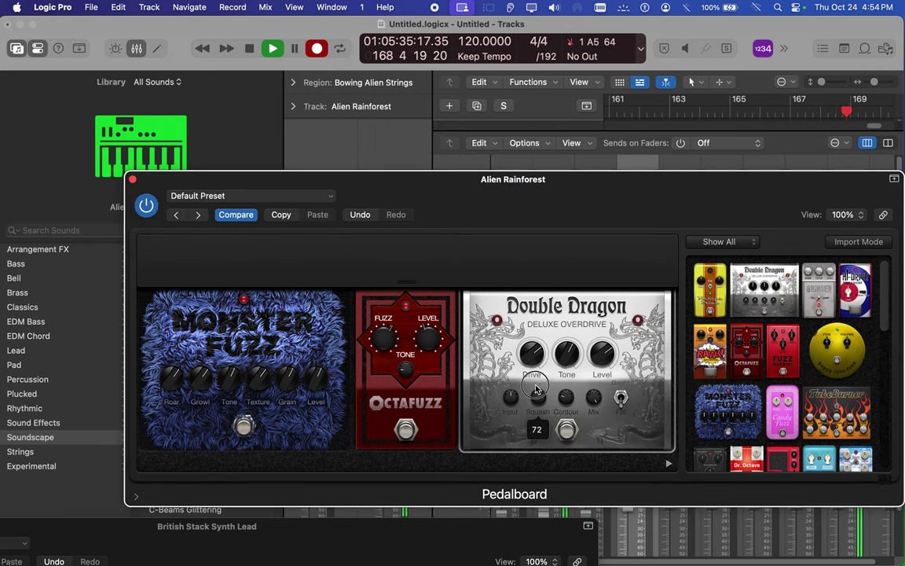
pyautogui.click(510, 400)
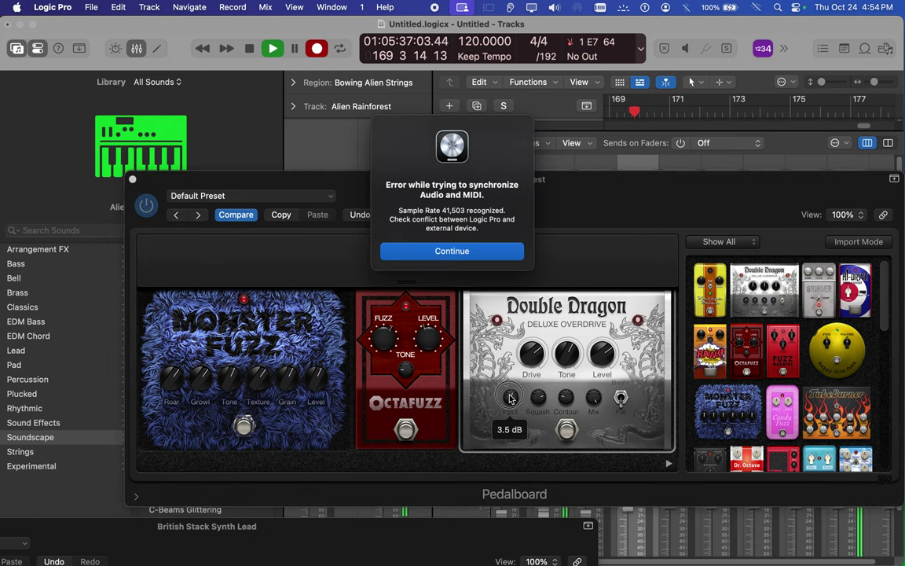
pyautogui.press('Return')
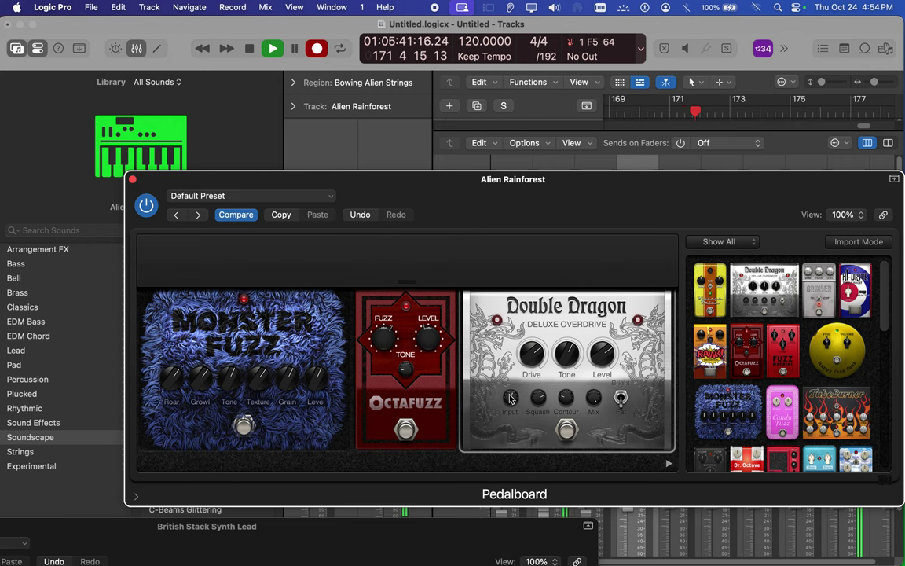
# - Dismiss the remaining synchronization errors and stop the recording
pyautogui.moveTo(384, 343); pyautogui.dragTo(409, 378)
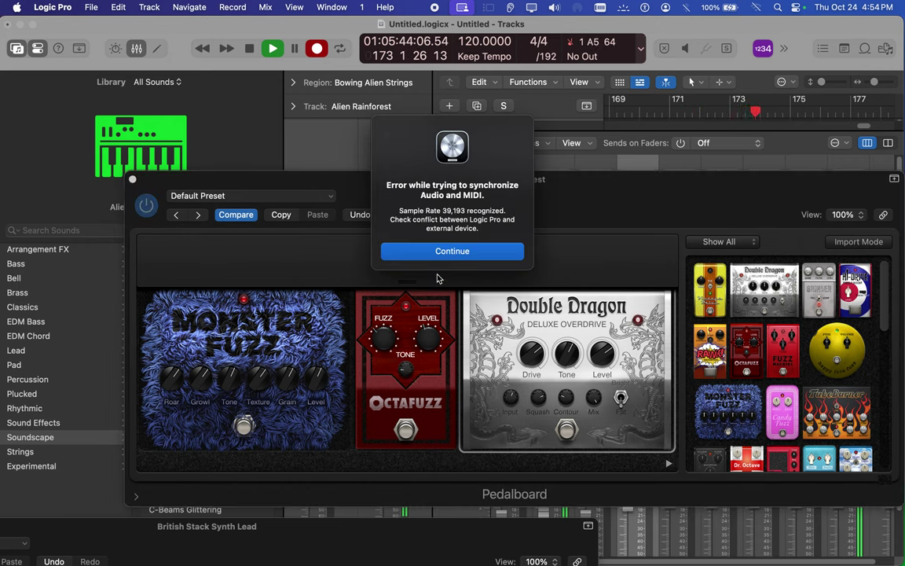
pyautogui.click(451, 251)
pyautogui.moveTo(410, 343)
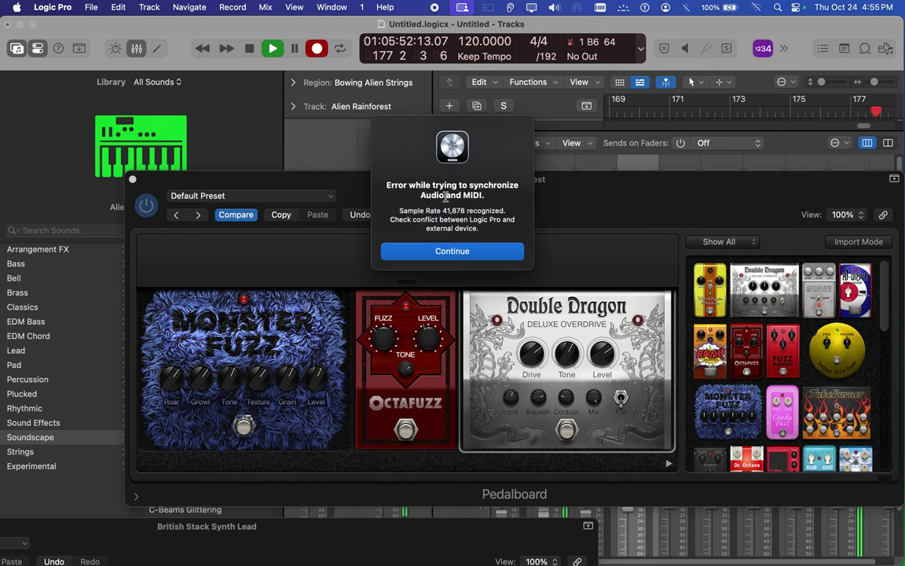
pyautogui.click(453, 252)
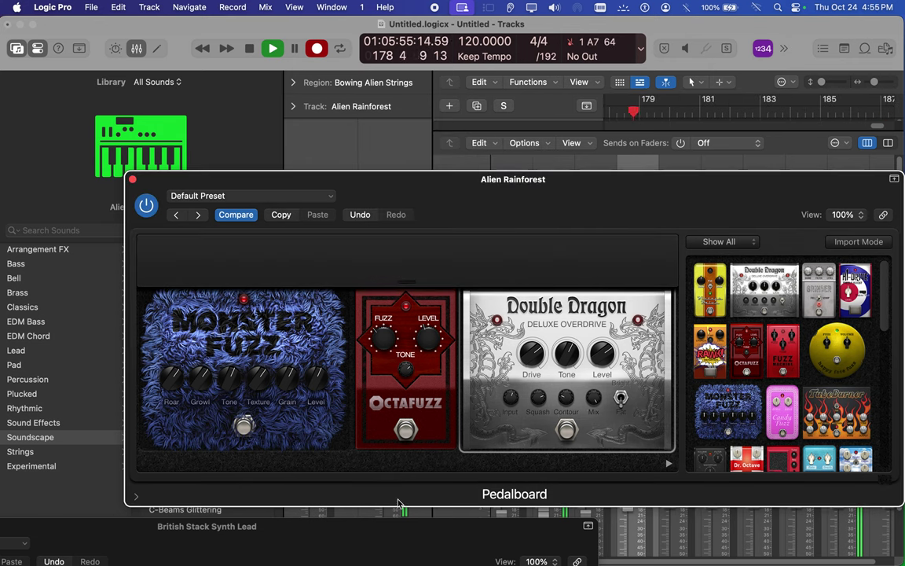
pyautogui.click(394, 526)
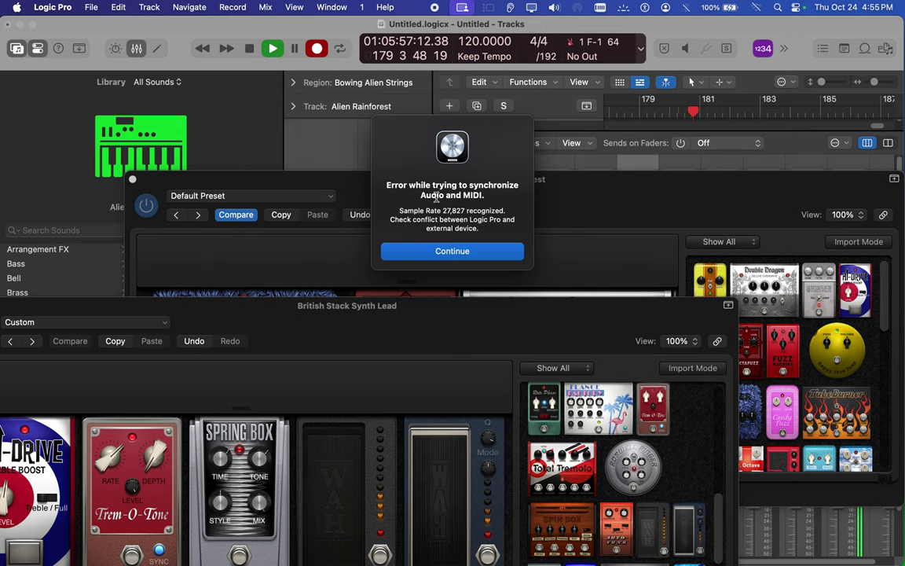
pyautogui.click(454, 251)
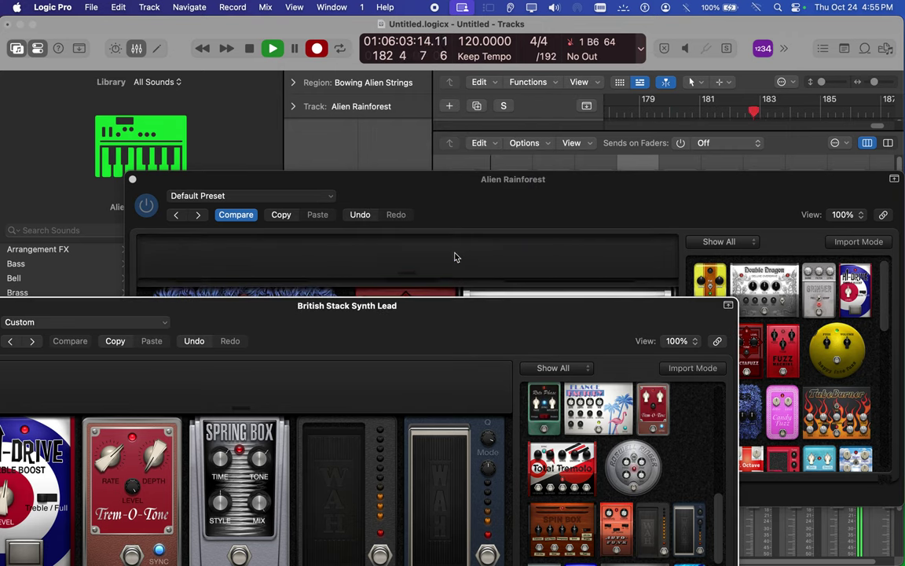
pyautogui.click(540, 104)
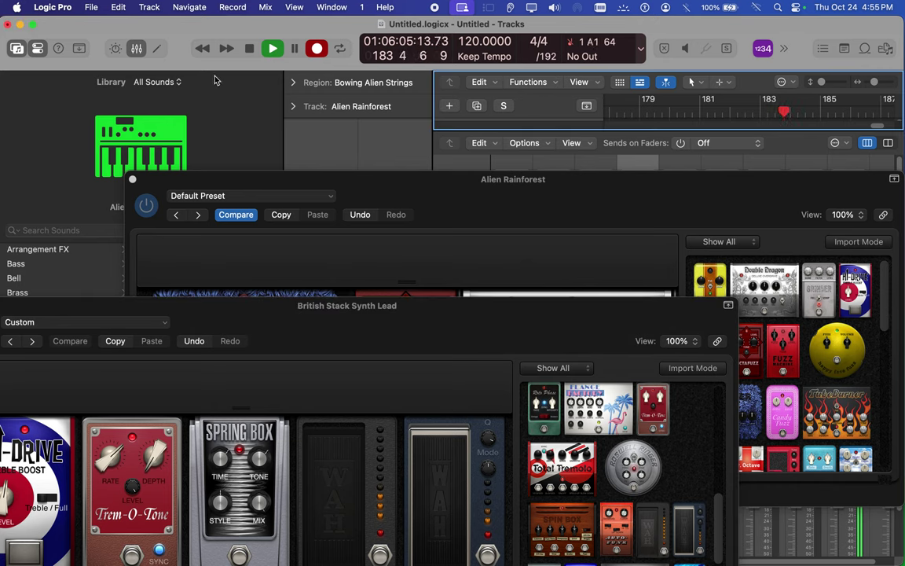
pyautogui.click(248, 49)
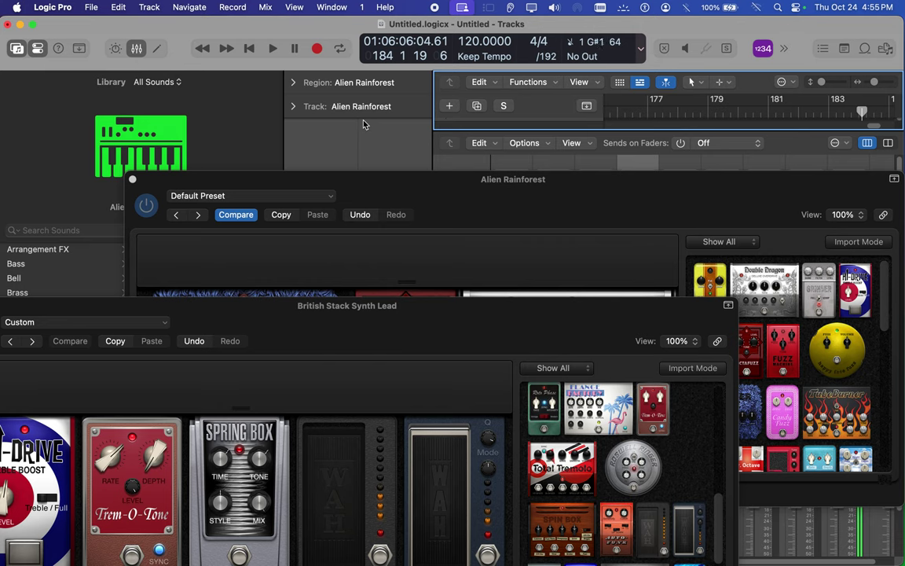
# - Close the Pedalboard windows of the Alien Rainforest and British Stack Synth Lead tracks and hide the mixer
pyautogui.click(132, 179)
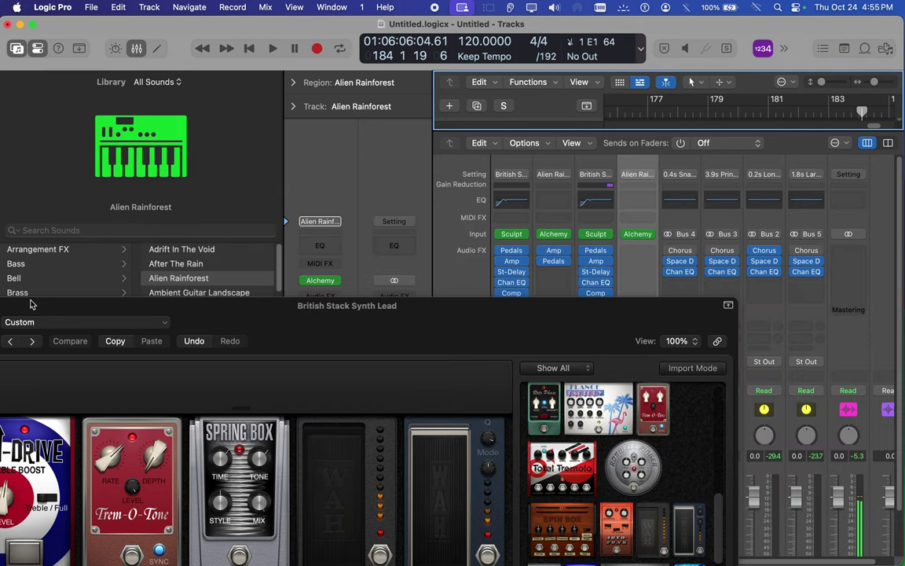
pyautogui.moveTo(112, 312); pyautogui.dragTo(244, 149)
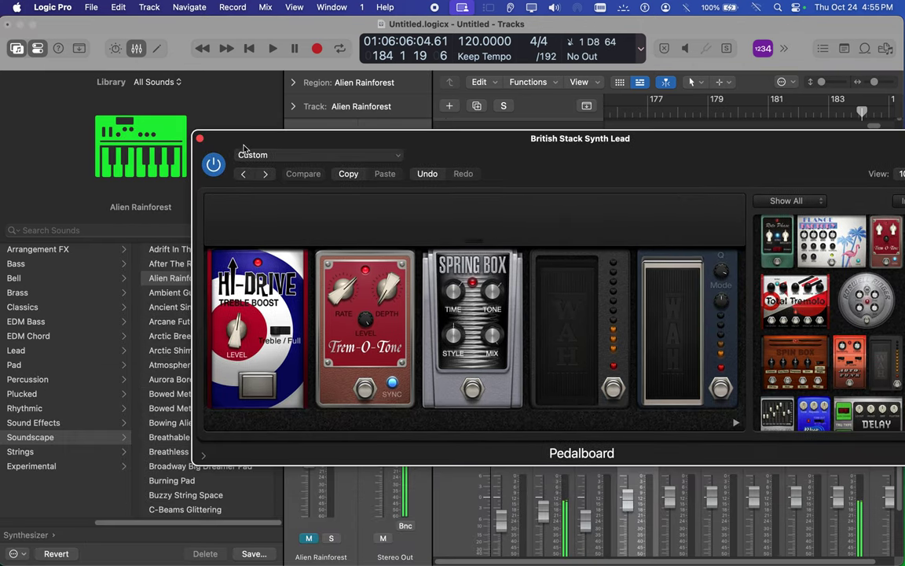
pyautogui.click(200, 139)
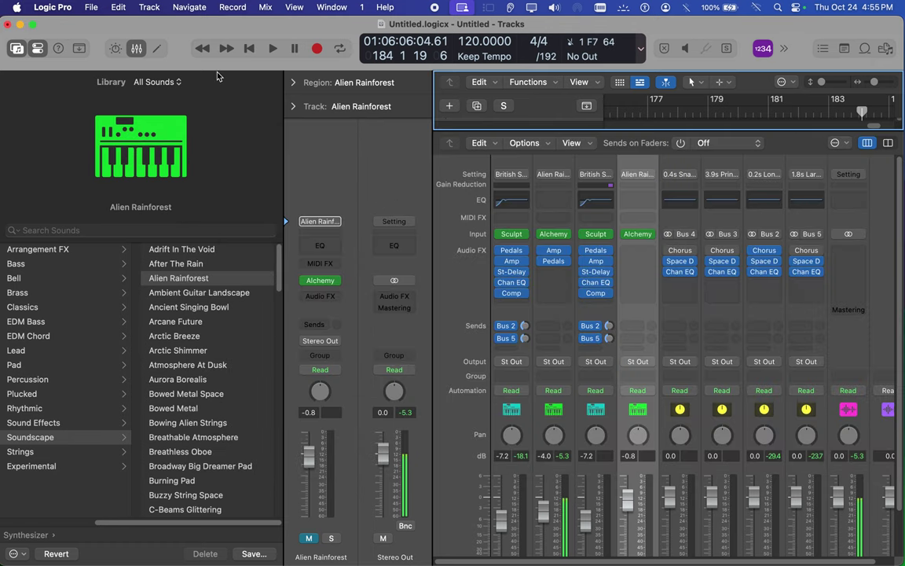
pyautogui.click(136, 48)
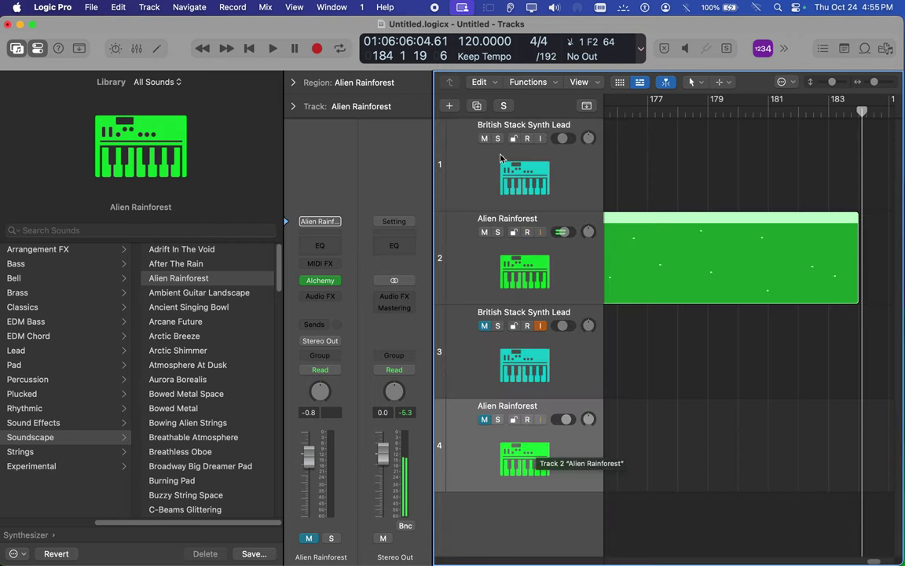
# - Return the playhead to bar 1, hide the Library and Inspector, and fit the whole recorded Alien Rainforest region in view
pyautogui.click(245, 49)
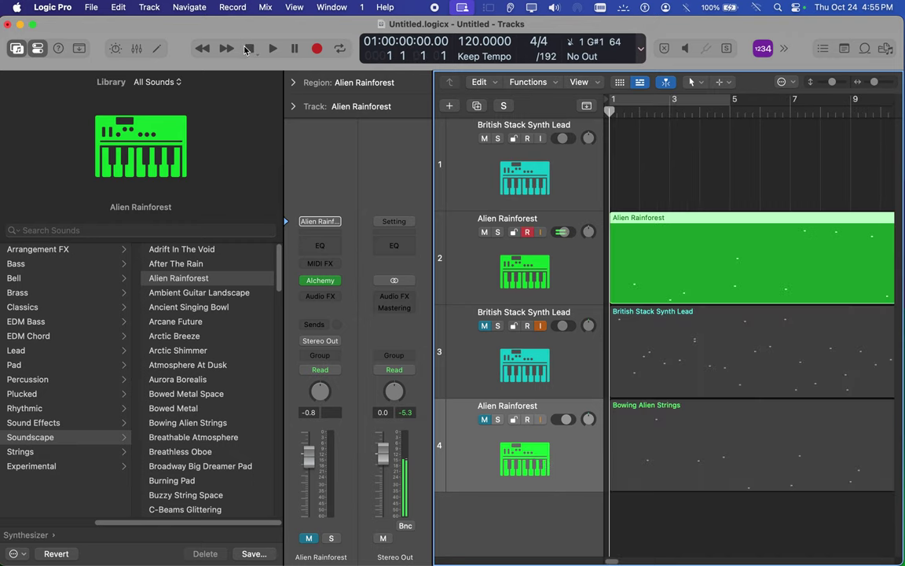
pyautogui.click(15, 48)
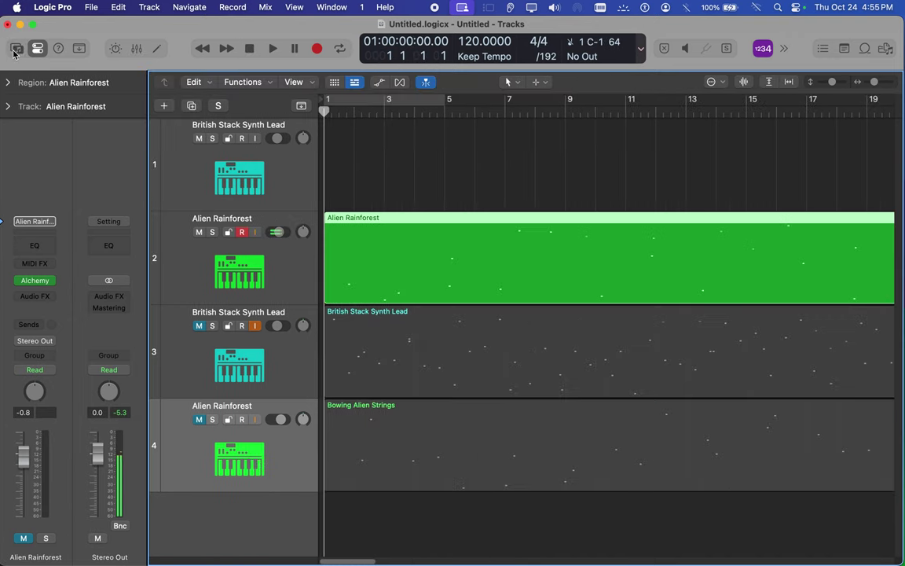
pyautogui.click(38, 49)
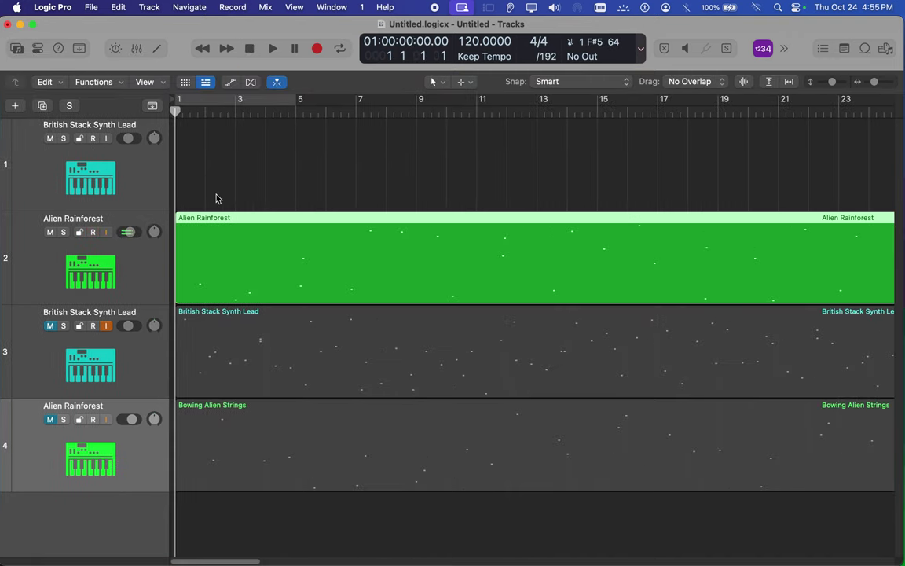
pyautogui.press('z')
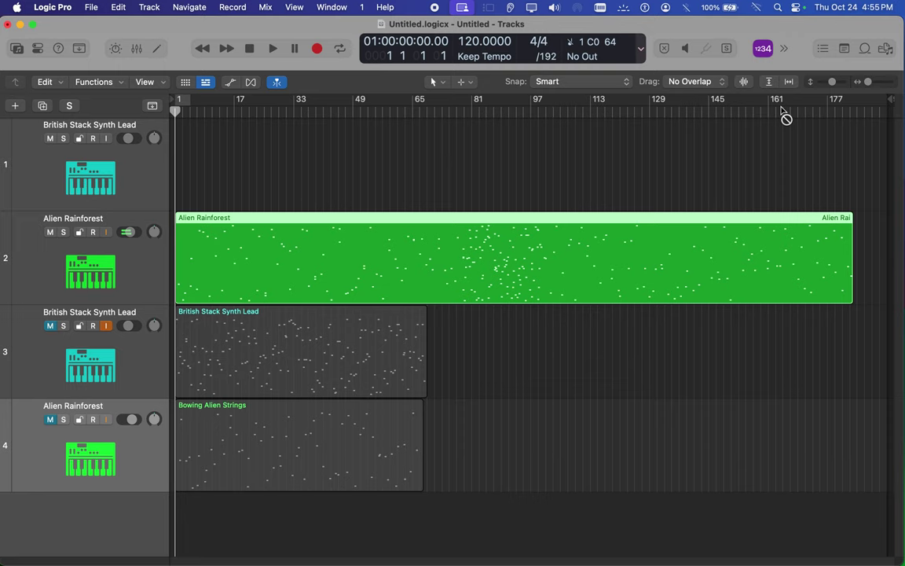
# - Turn off input monitoring on track 3 and unmute tracks 3 and 4
pyautogui.click(96, 244)
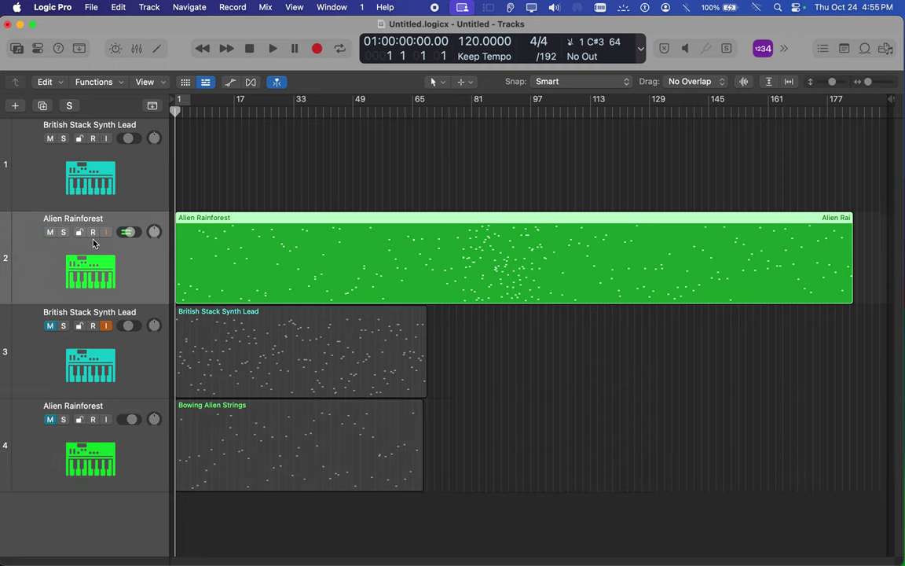
pyautogui.click(106, 326)
pyautogui.click(51, 326)
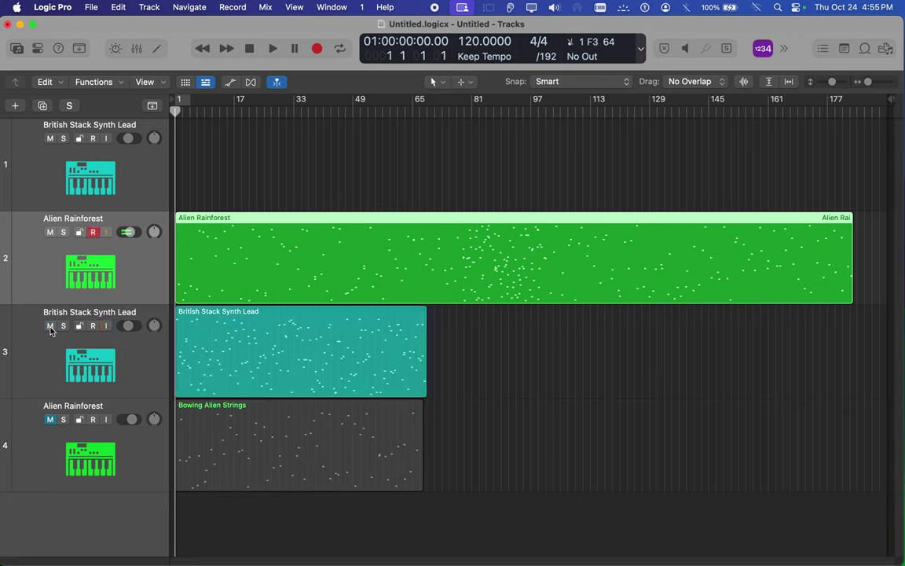
pyautogui.click(50, 421)
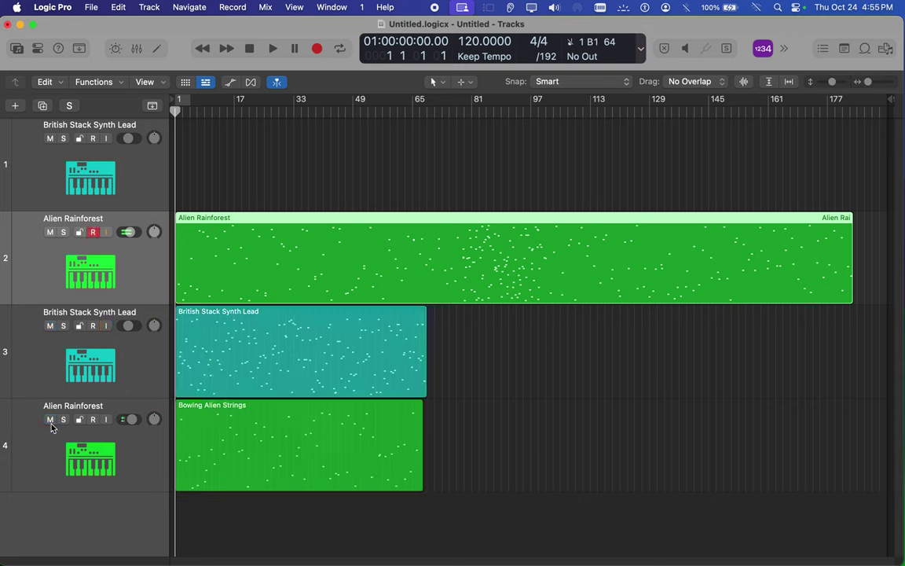
# - Move the Bowing Alien Strings and British Stack Synth Lead regions end to end onto track 1, looping the latter to the Alien Rainforest region's end
pyautogui.moveTo(242, 406); pyautogui.dragTo(189, 155)
pyautogui.moveTo(249, 313); pyautogui.dragTo(497, 144)
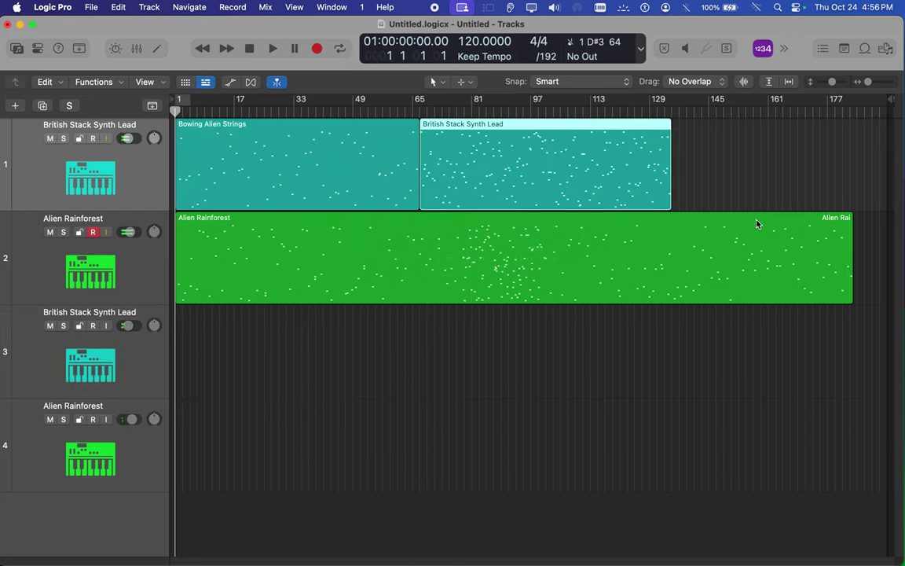
pyautogui.moveTo(676, 126); pyautogui.dragTo(858, 113)
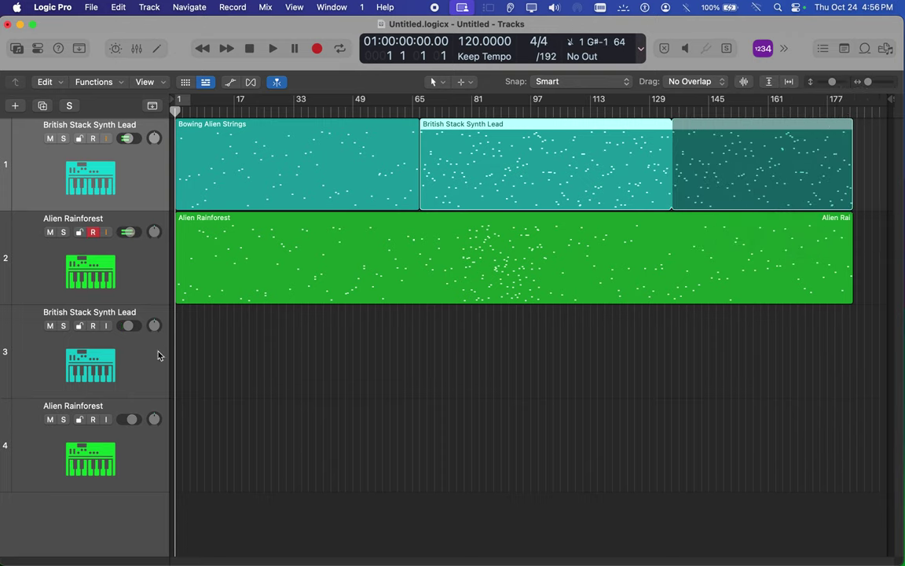
# - Delete the emptied British Stack Synth Lead and Alien Rainforest tracks 3 and 4
pyautogui.click(142, 364)
pyautogui.press('super+BackSpace')
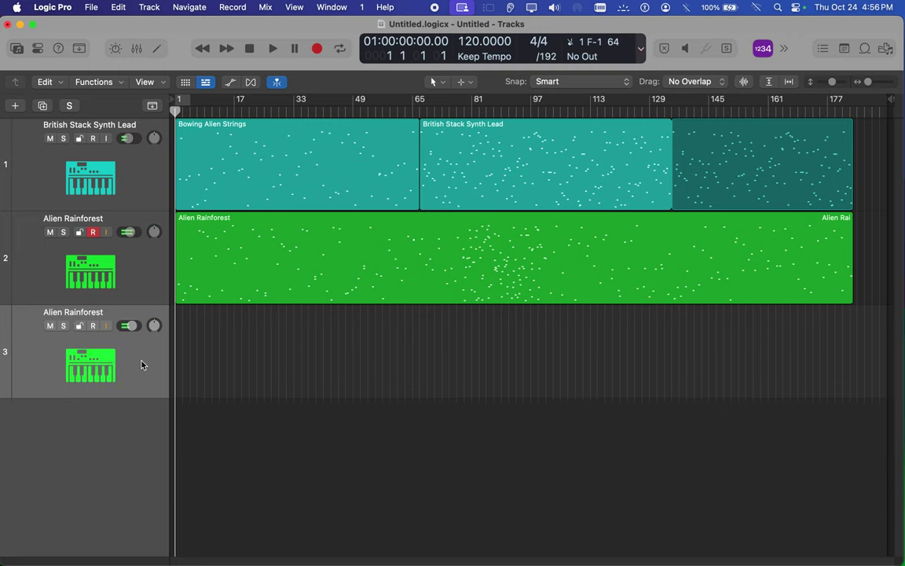
pyautogui.press('super+BackSpace')
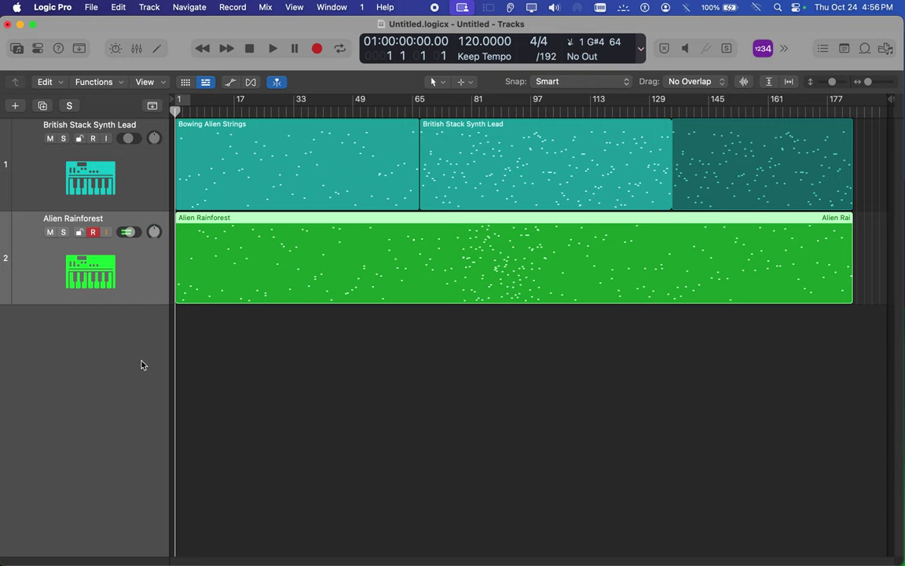
# - Play the two-track arrangement from bar 1
pyautogui.click(249, 47)
pyautogui.click(272, 49)
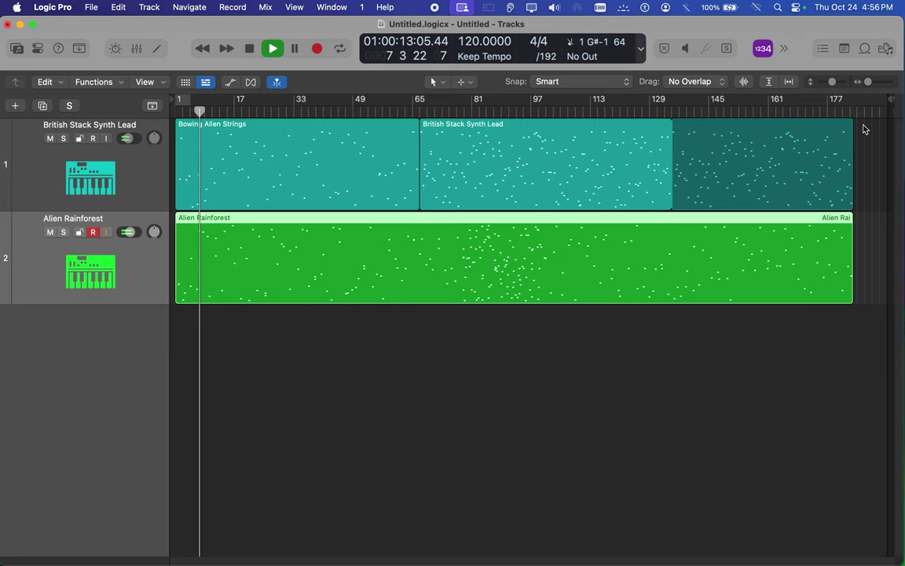
# - Start saving the project under a new name and choose the folder "set 1 here new 1" inside Music's "video movies 1"
pyautogui.click(91, 7)
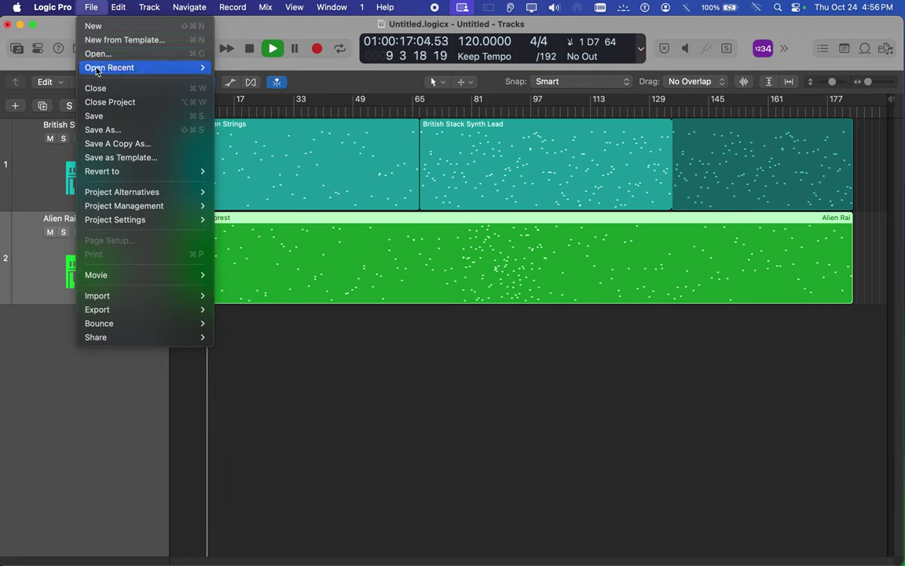
pyautogui.click(104, 130)
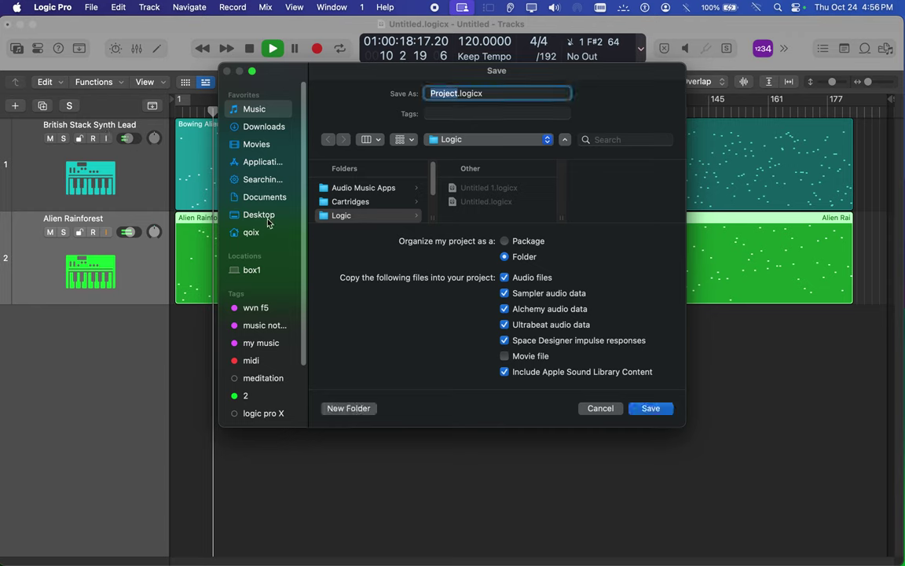
pyautogui.scroll(-5, 338, 213)
pyautogui.scroll(3, 337, 213)
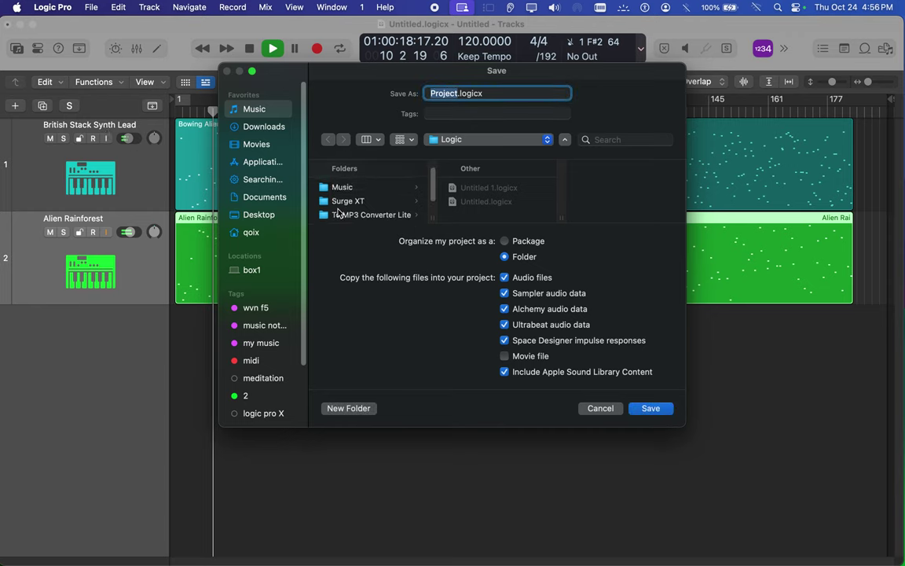
pyautogui.click(274, 202)
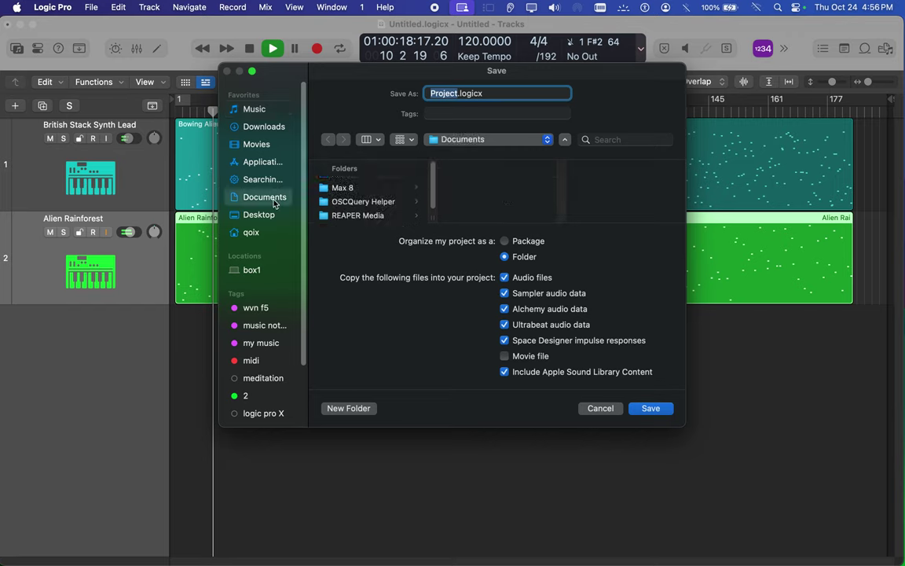
pyautogui.scroll(-1, 379, 198)
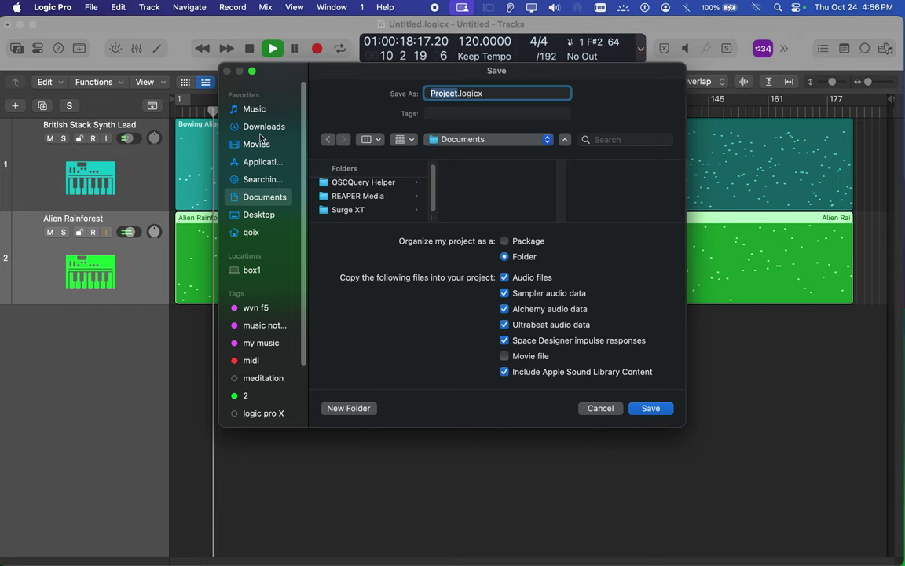
pyautogui.click(256, 110)
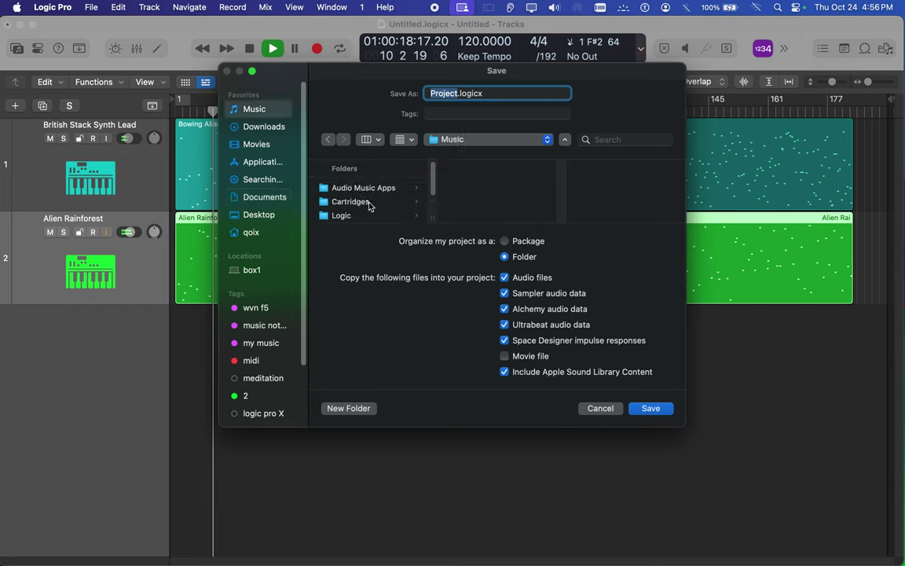
pyautogui.scroll(-5, 374, 209)
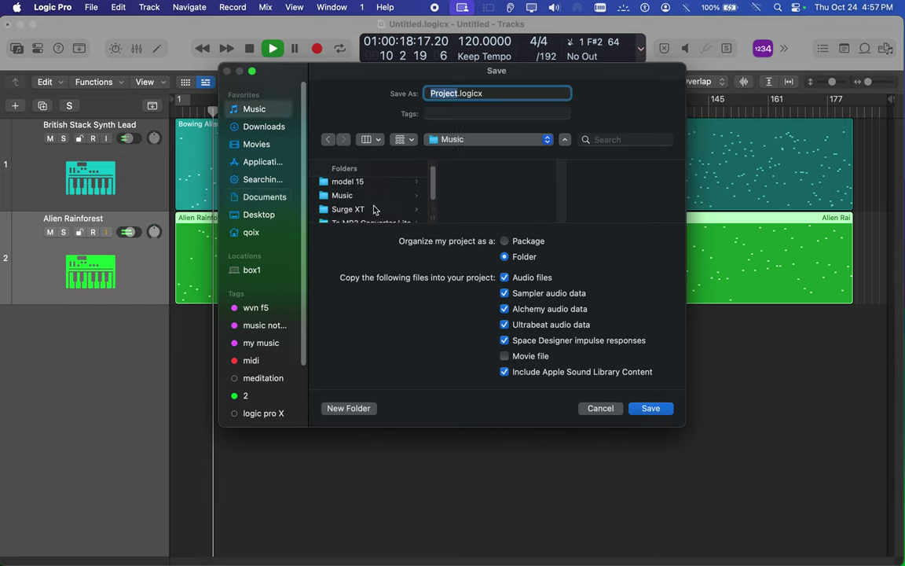
pyautogui.scroll(-3, 374, 208)
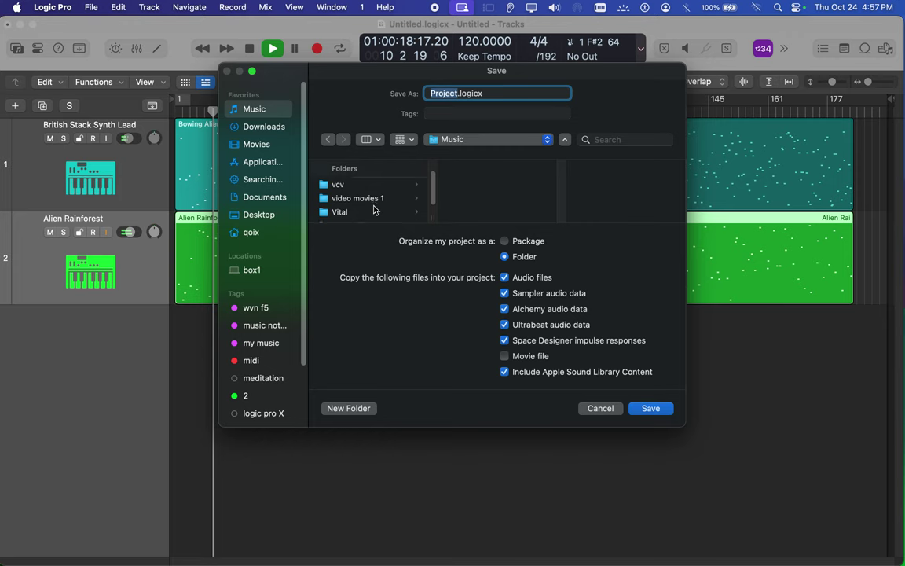
pyautogui.click(374, 201)
pyautogui.click(481, 188)
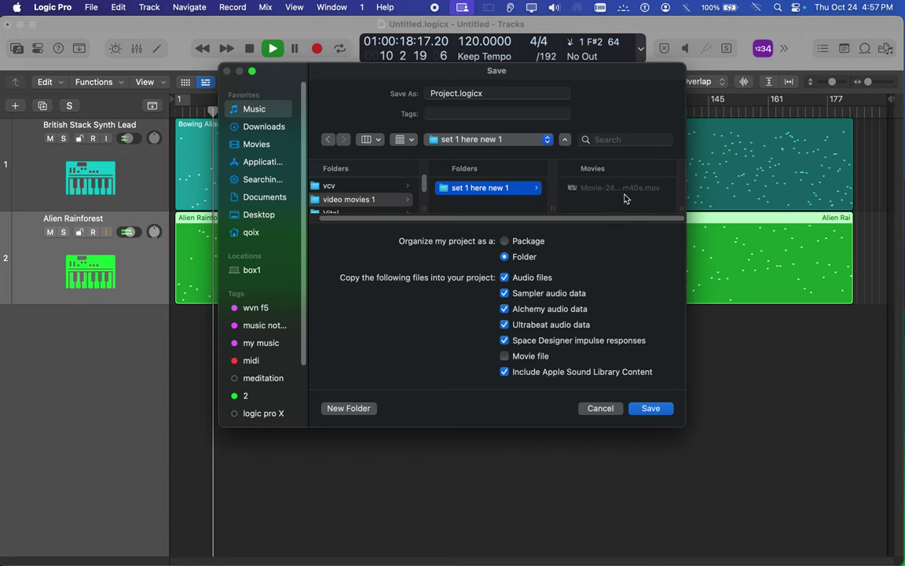
# - Name the project "buzz noises 1" and save it in the chosen folder
pyautogui.click(442, 92)
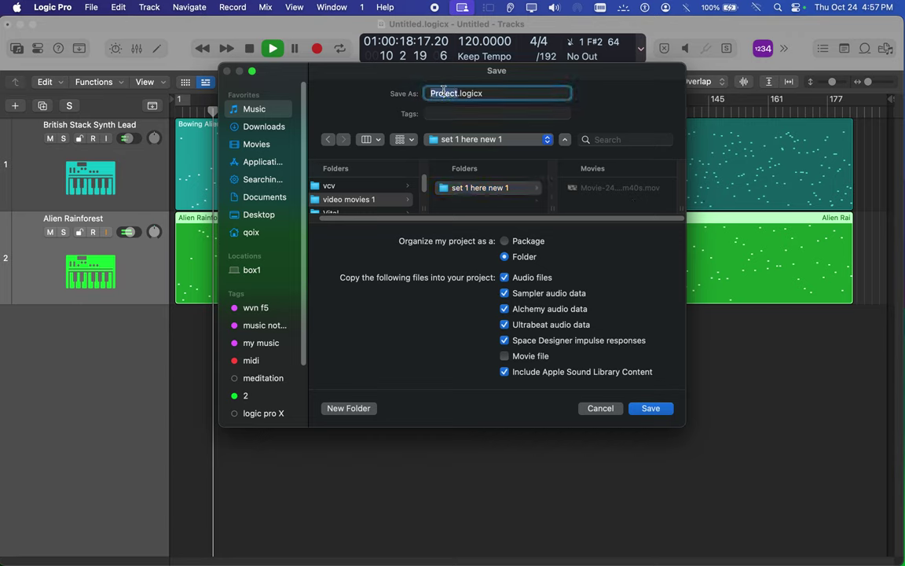
pyautogui.write('buzz noises 1')
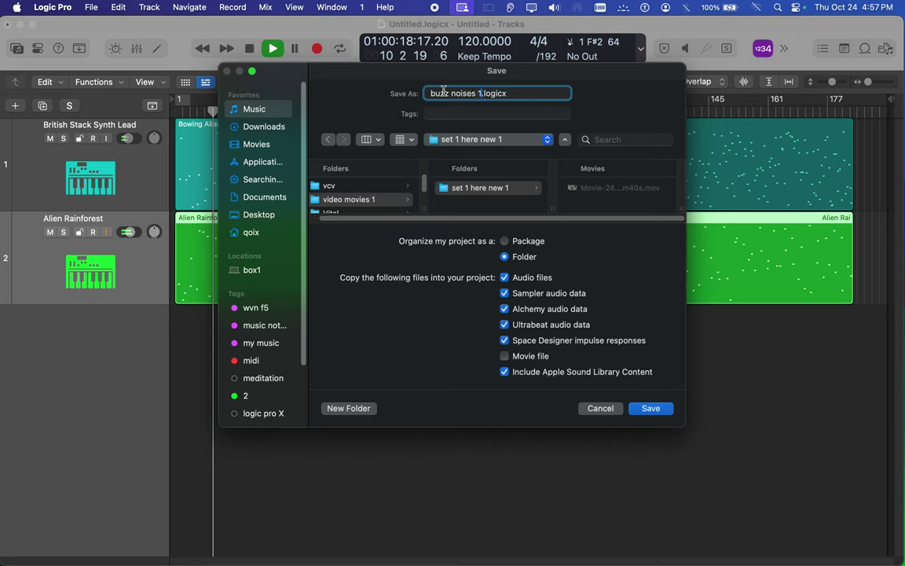
pyautogui.click(627, 212)
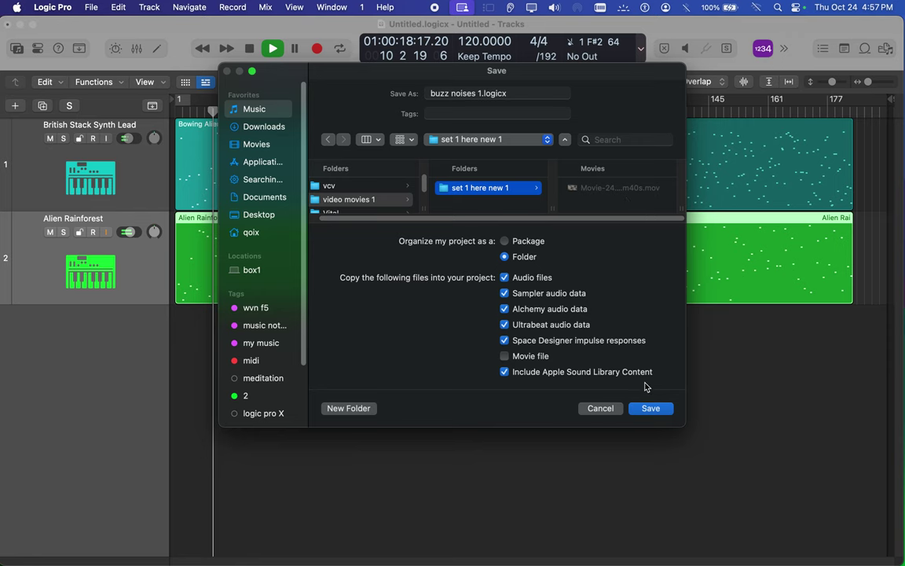
pyautogui.click(651, 408)
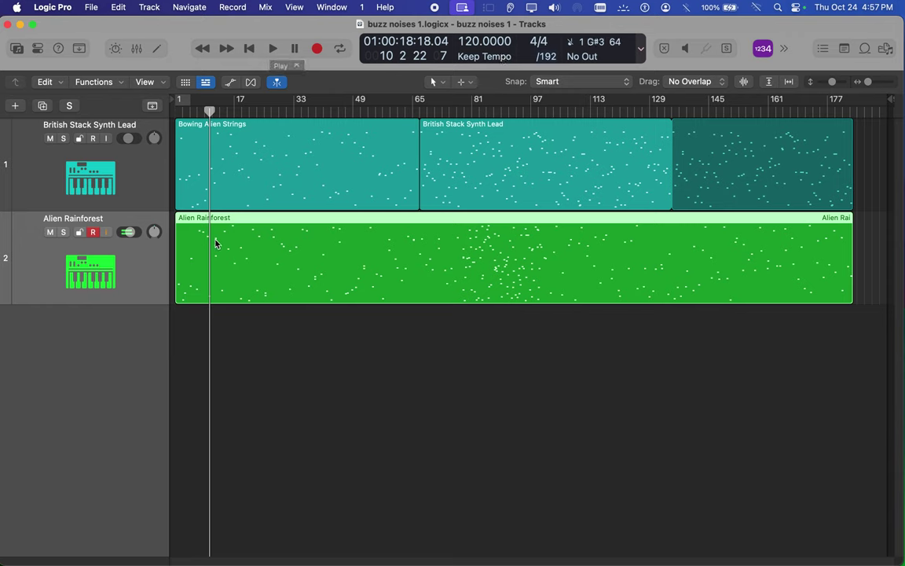
# - Resume playback and add the British Stack Synth Lead track with its regions to the Alien Rainforest selection
pyautogui.click(273, 49)
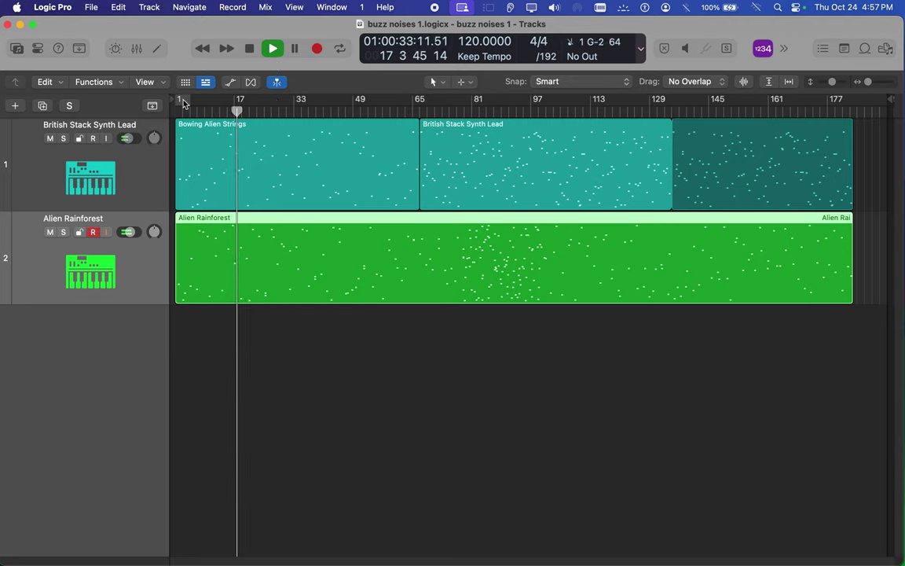
pyautogui.click(154, 179)
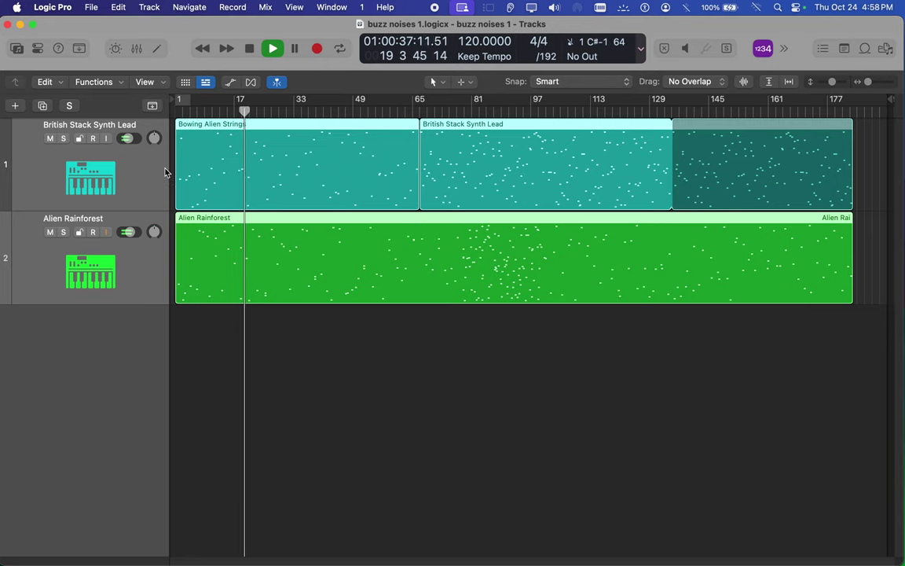
# - Export the selection as a 24-bit WAVE audio file named after the project into the Bounces folder, with overload protection only
pyautogui.click(91, 8)
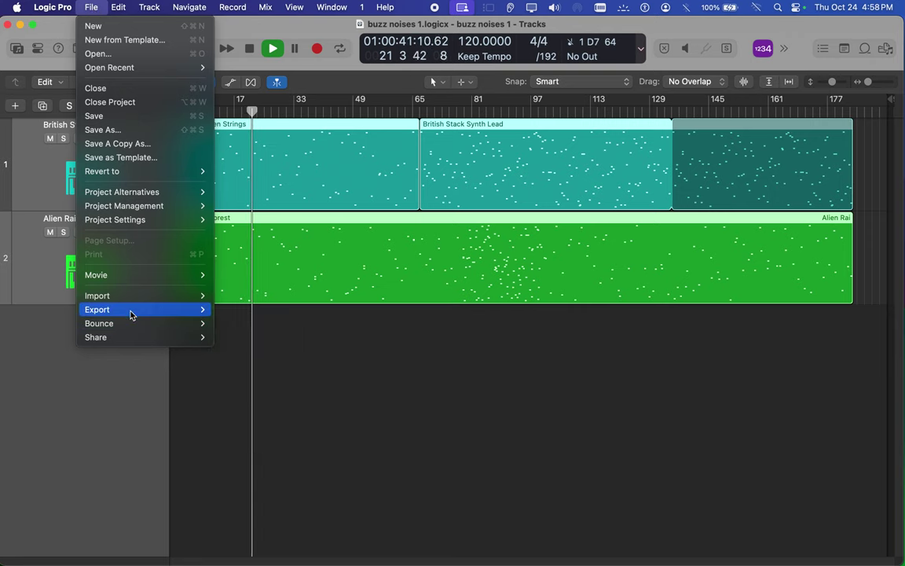
pyautogui.moveTo(132, 311)
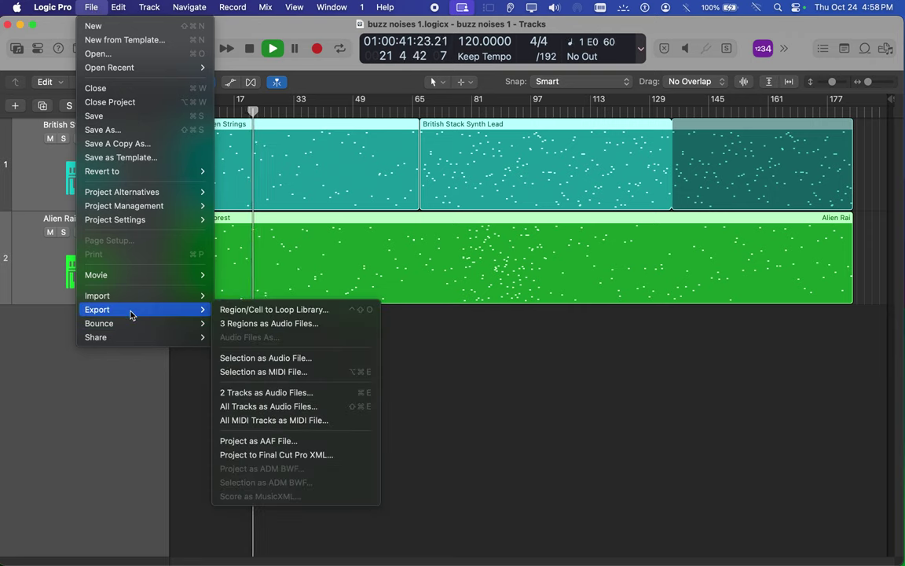
pyautogui.click(259, 362)
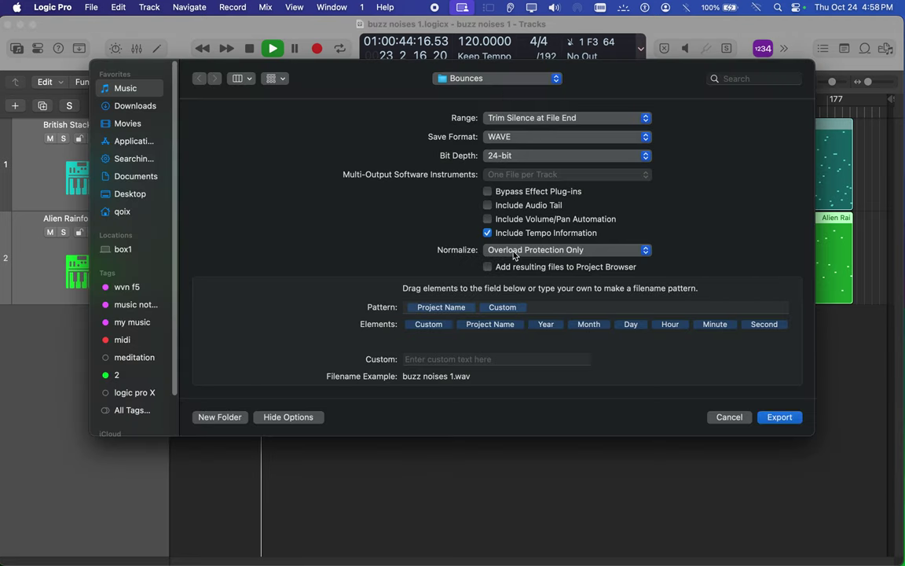
pyautogui.click(556, 79)
pyautogui.click(559, 82)
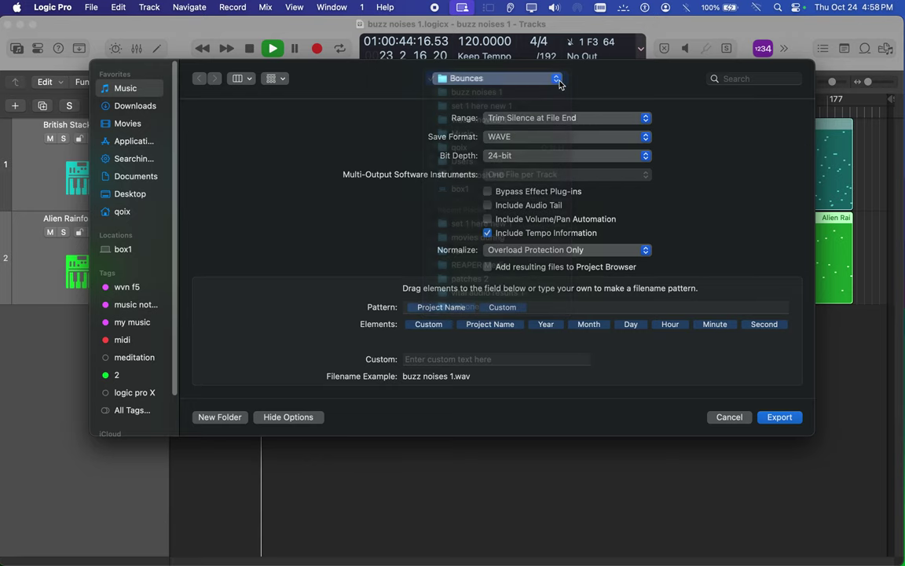
pyautogui.click(780, 418)
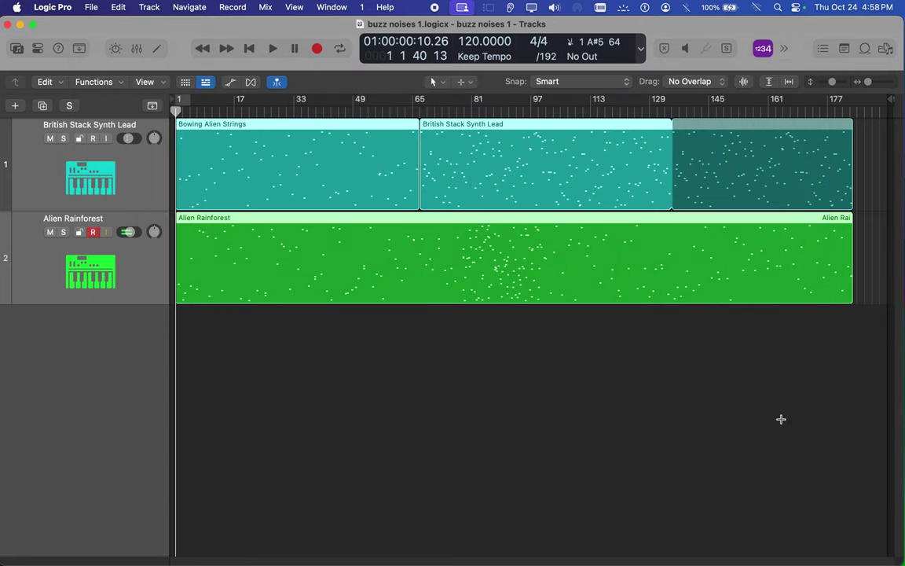